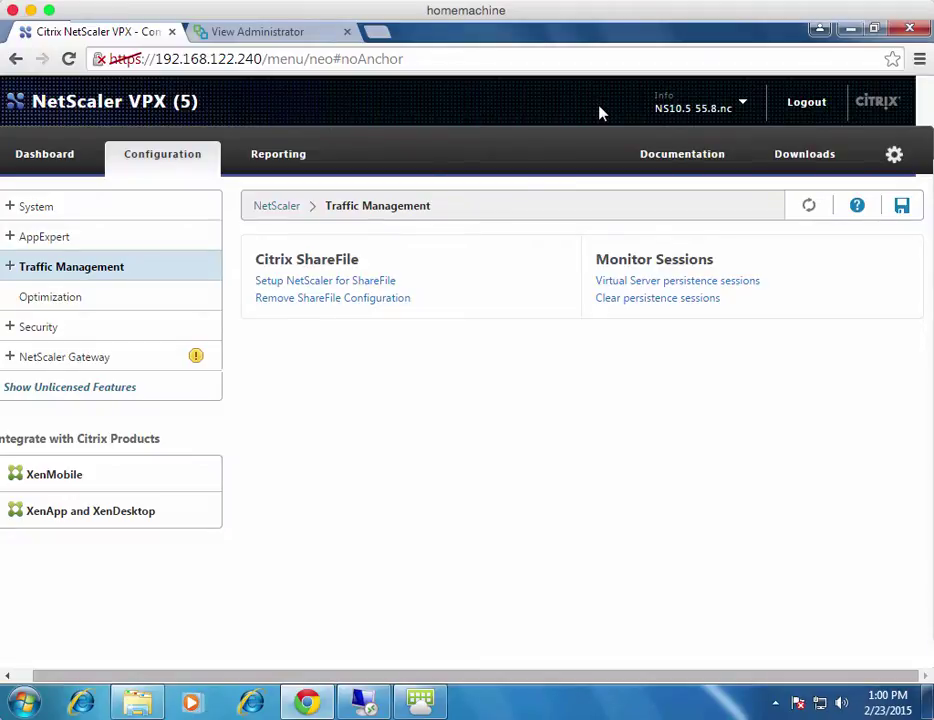
- Open connection server VVC601's settings to review its external URLs, then close them
click(268, 33)
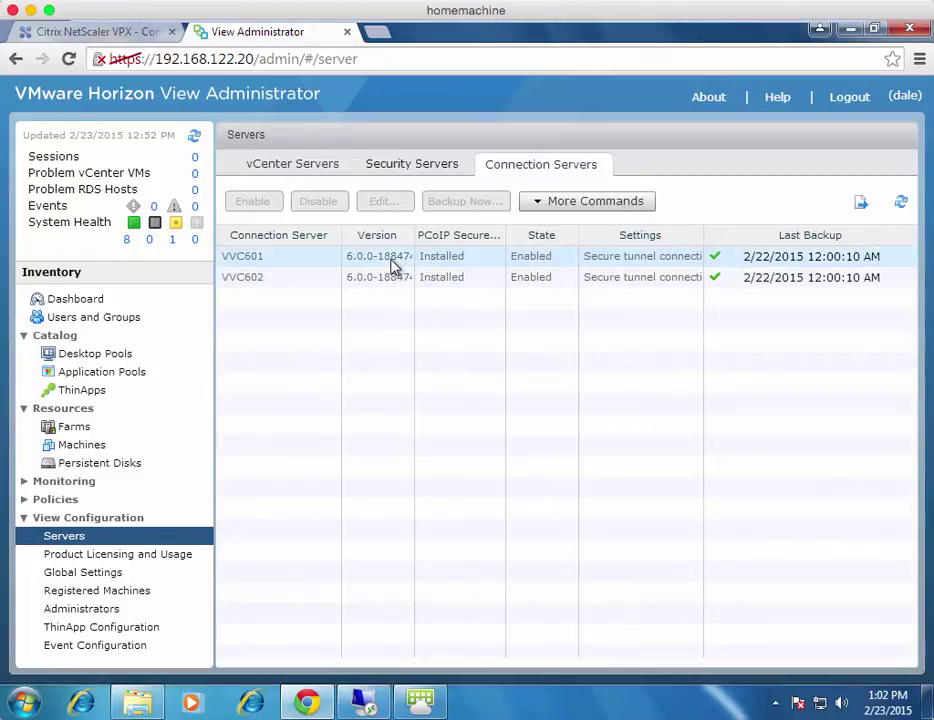
right_click(393, 264)
click(435, 305)
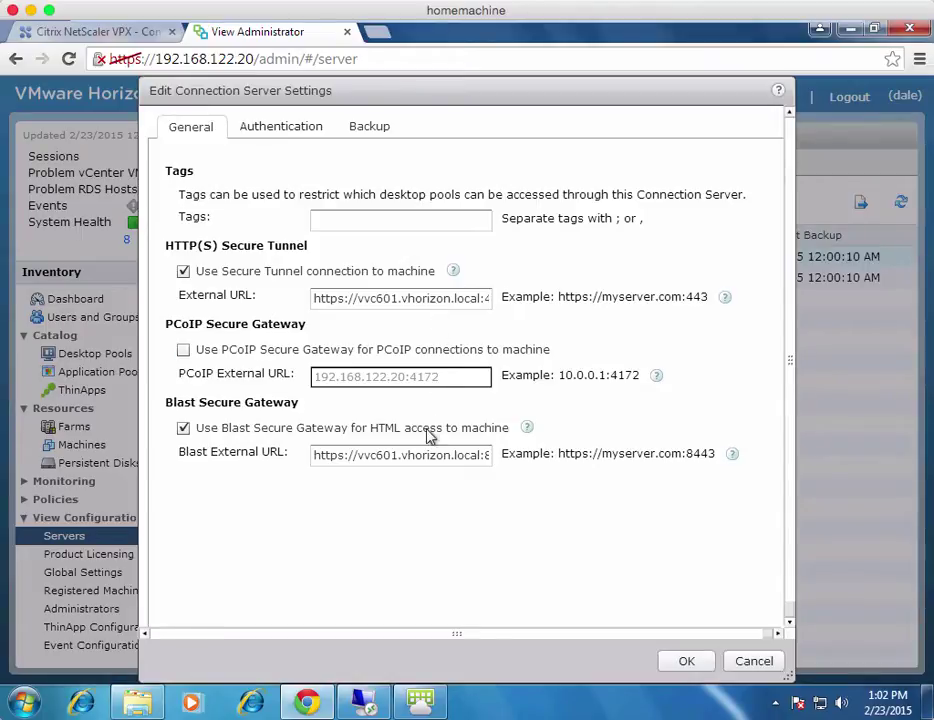
click(771, 666)
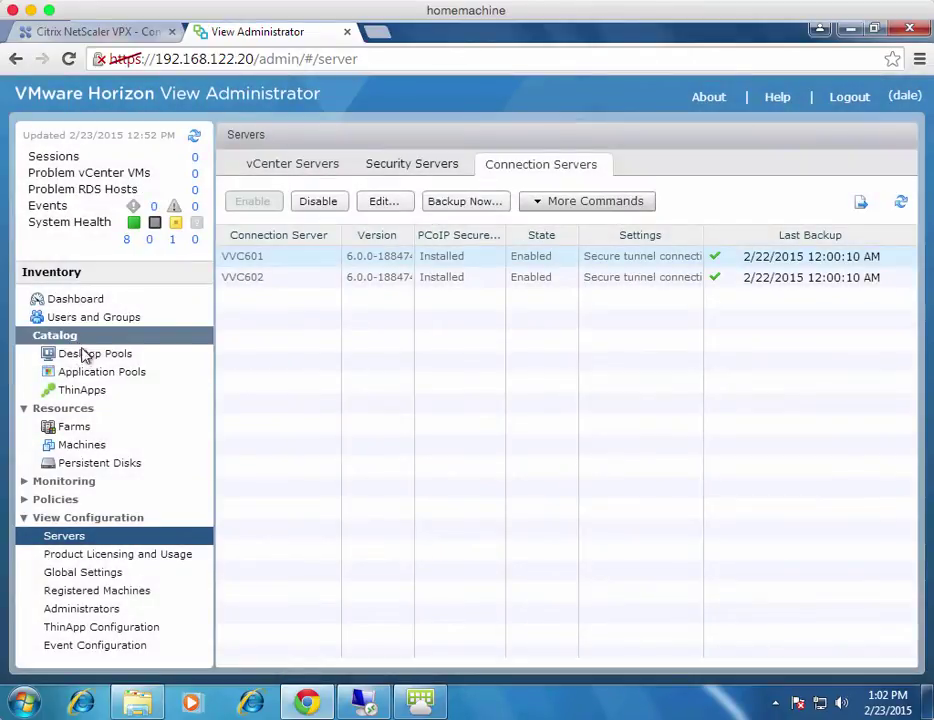
- Look over the desktop pools and the ViewVDI1 machine list, then return to NetScaler
click(85, 355)
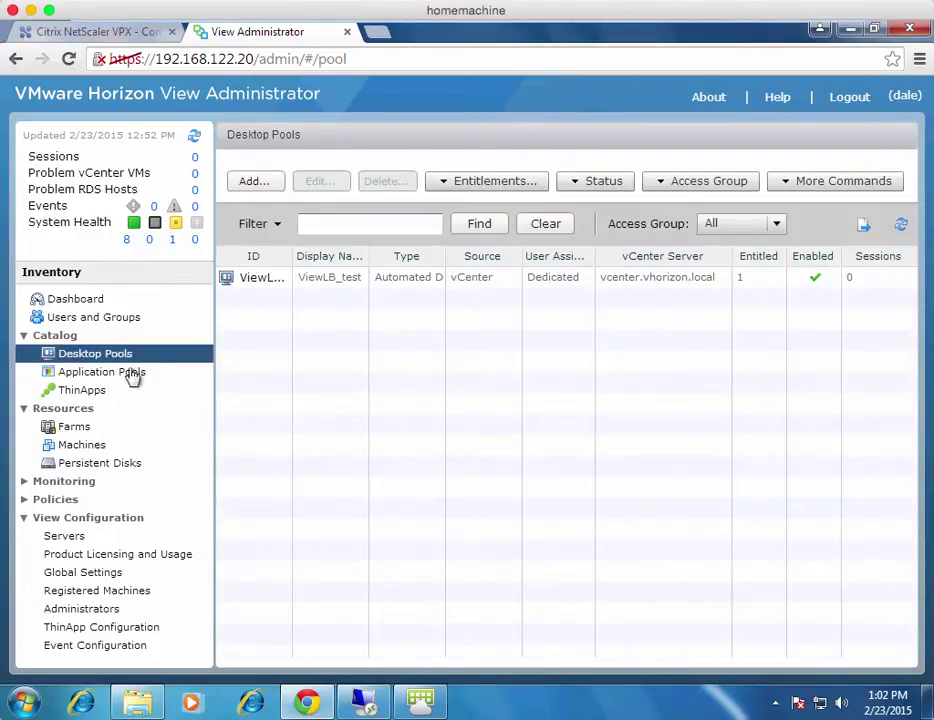
click(100, 446)
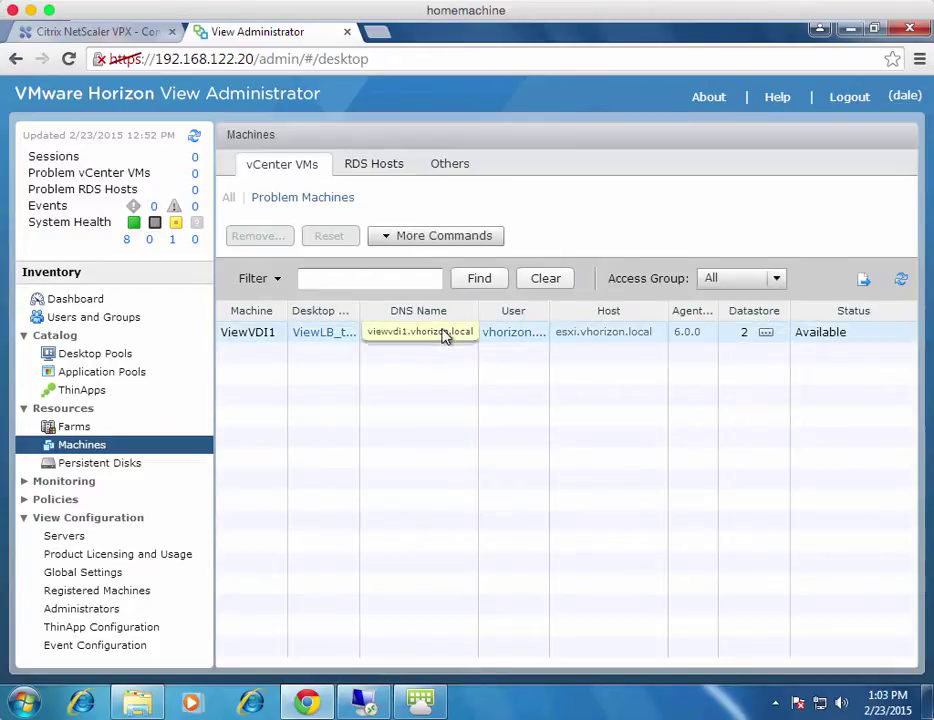
click(75, 36)
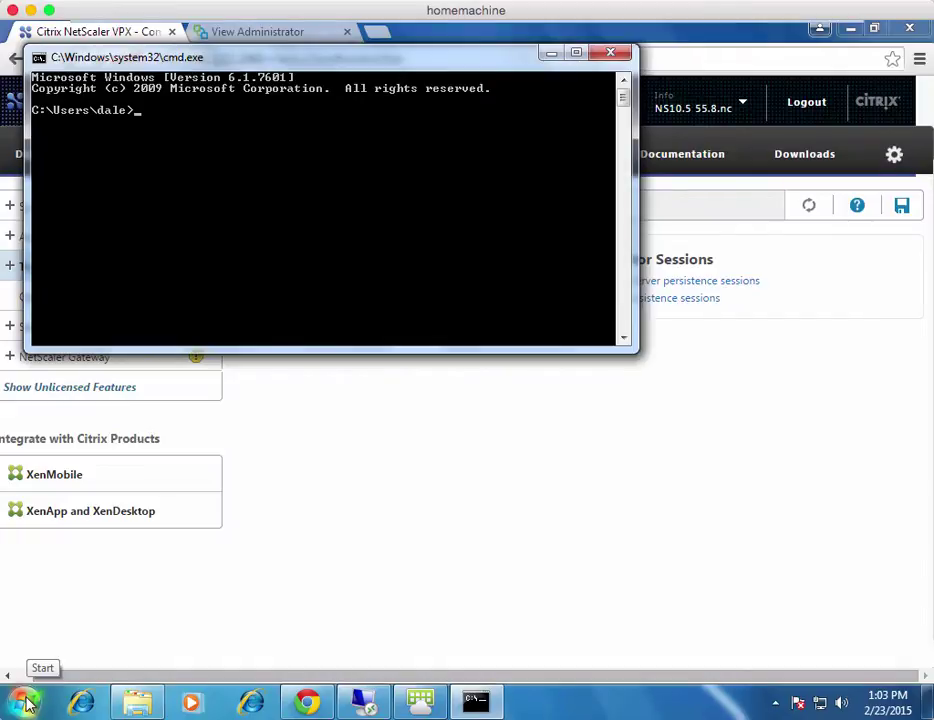
- Ping view.vhorizon.local, confirm it is unreachable, then minimize the Command Prompt
text(pin)
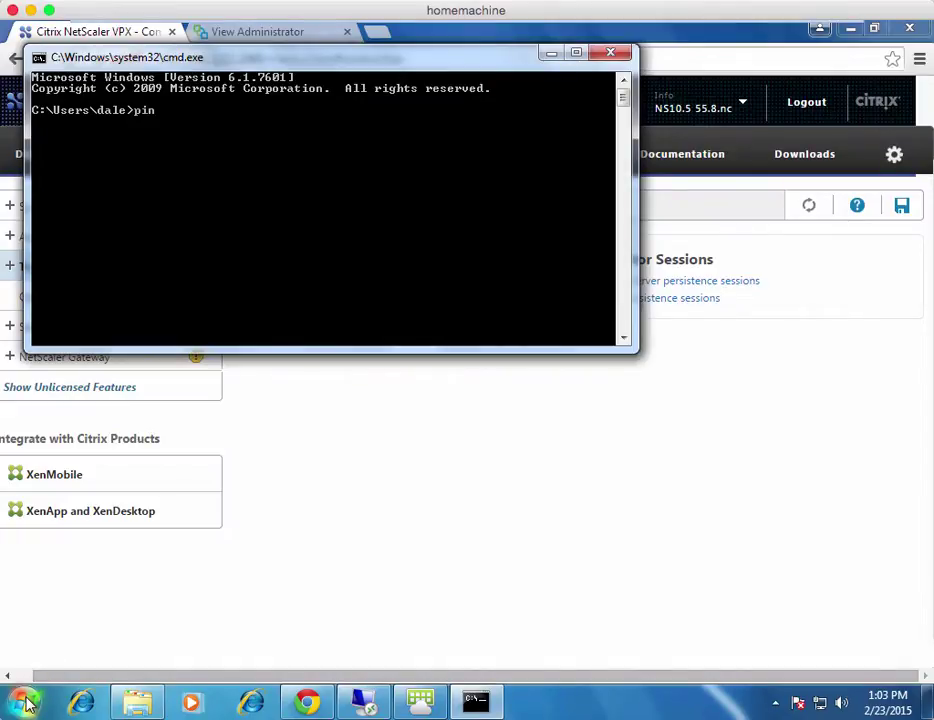
text(g view.vhorizon.local)
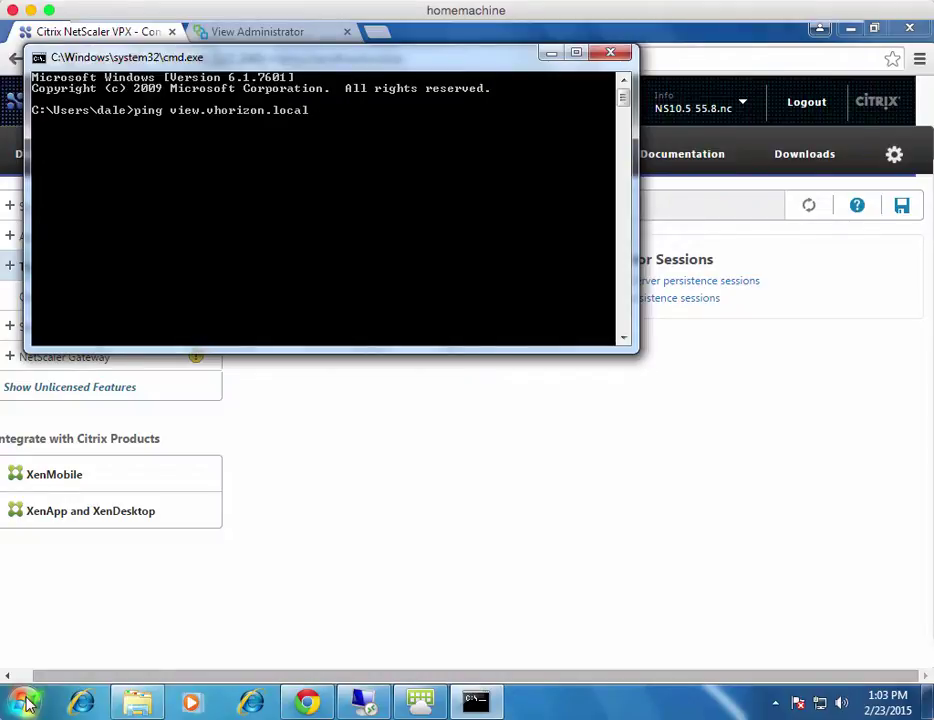
key(Return)
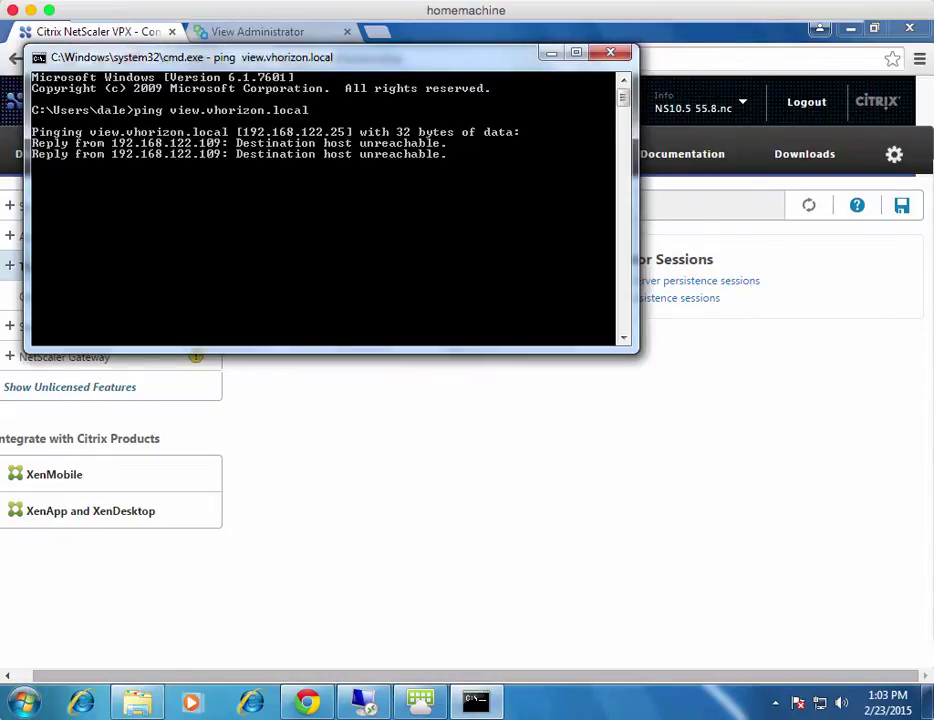
click(552, 55)
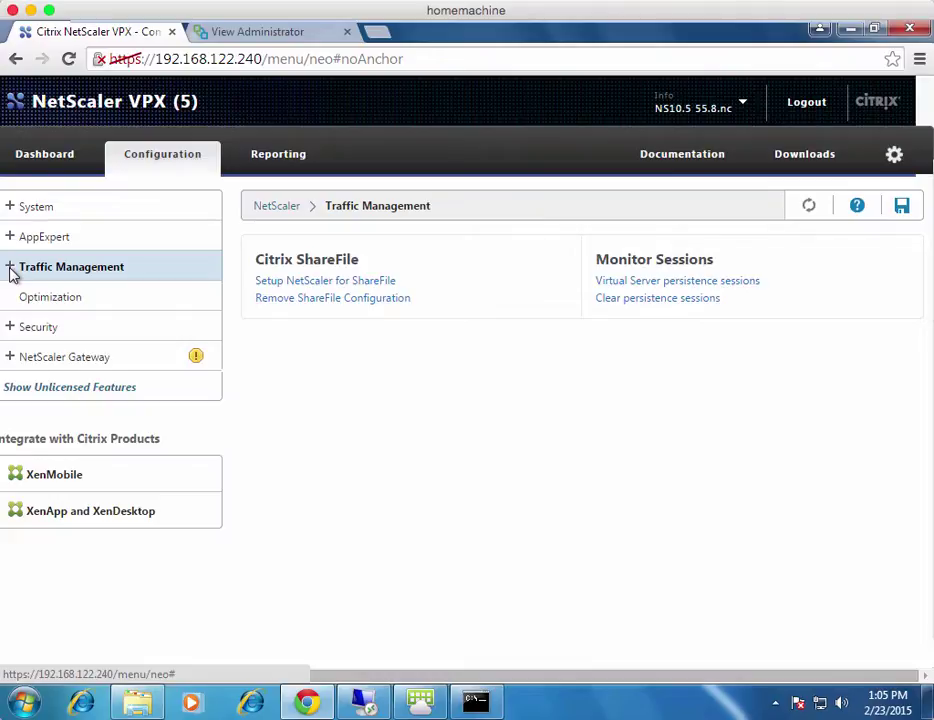
- Show the Traffic Management SSL page and restore the Desktop folder holding vviewlb.pfx
click(10, 267)
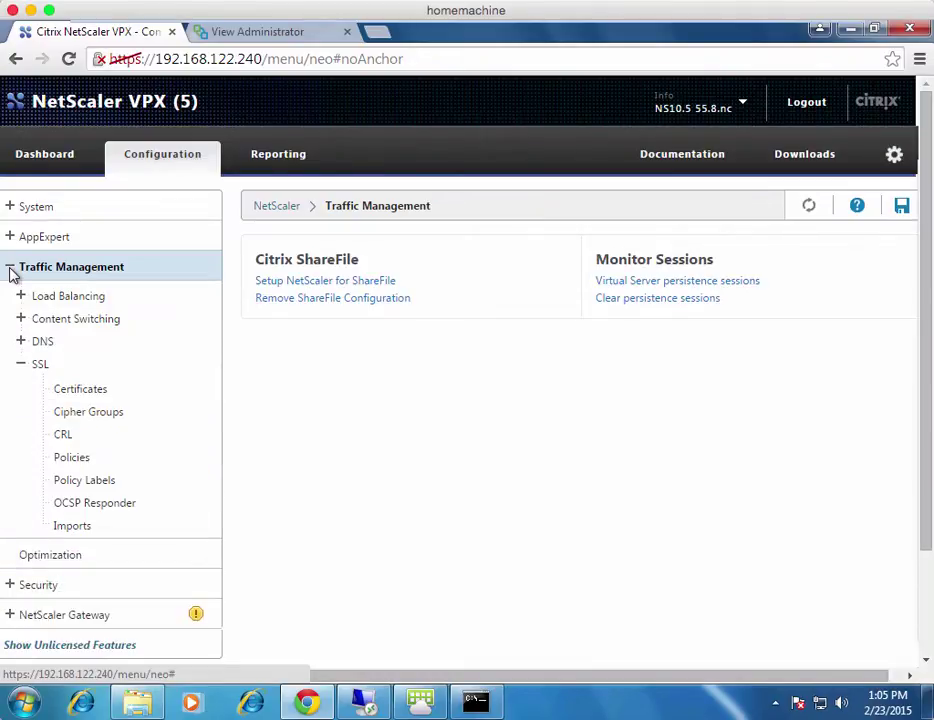
click(69, 373)
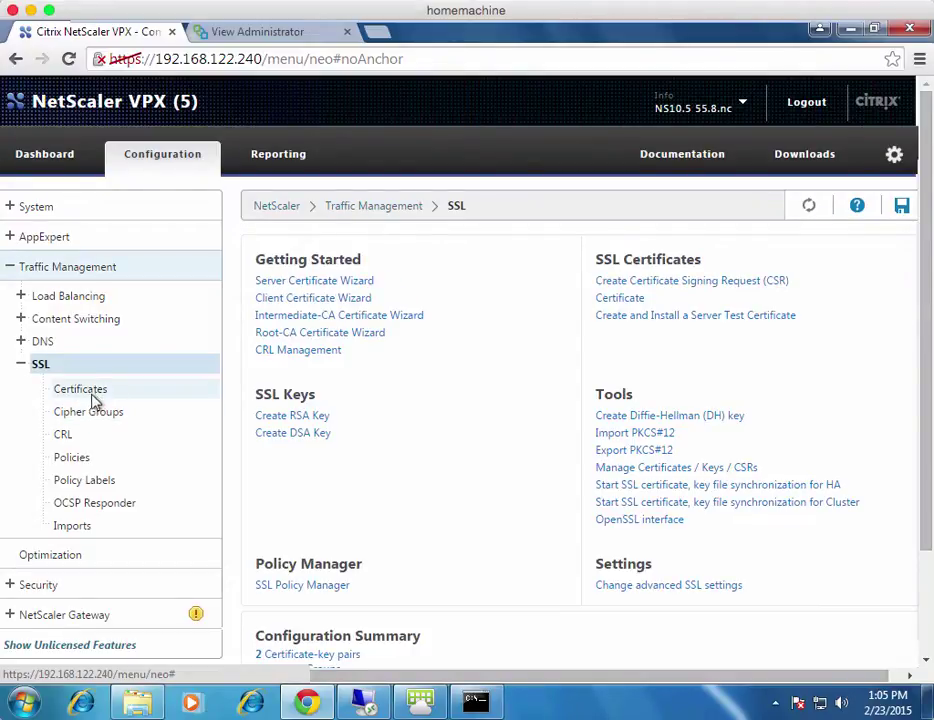
click(140, 705)
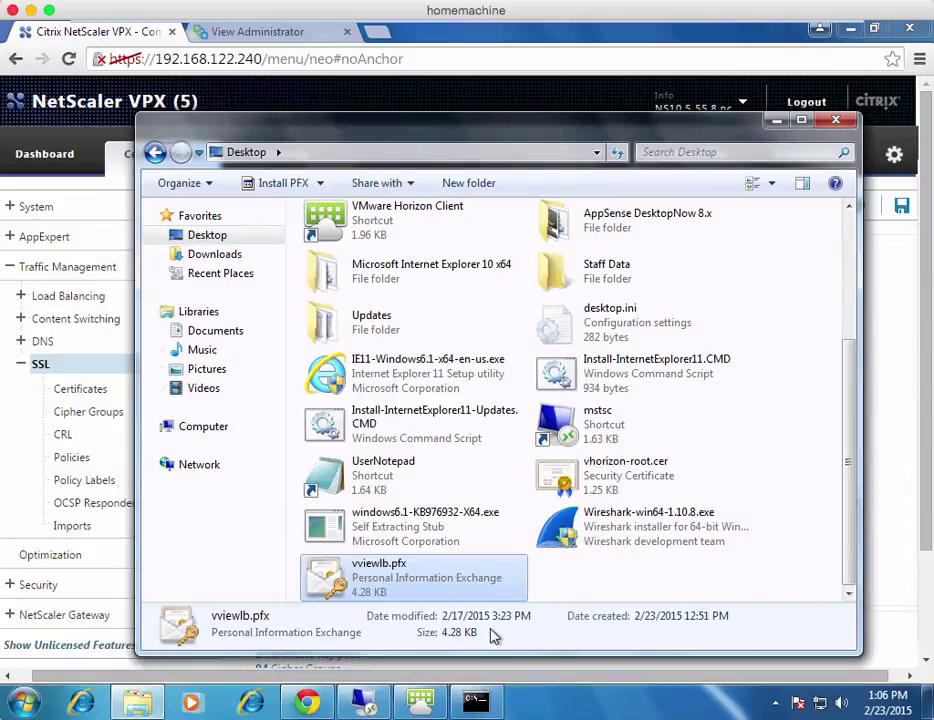
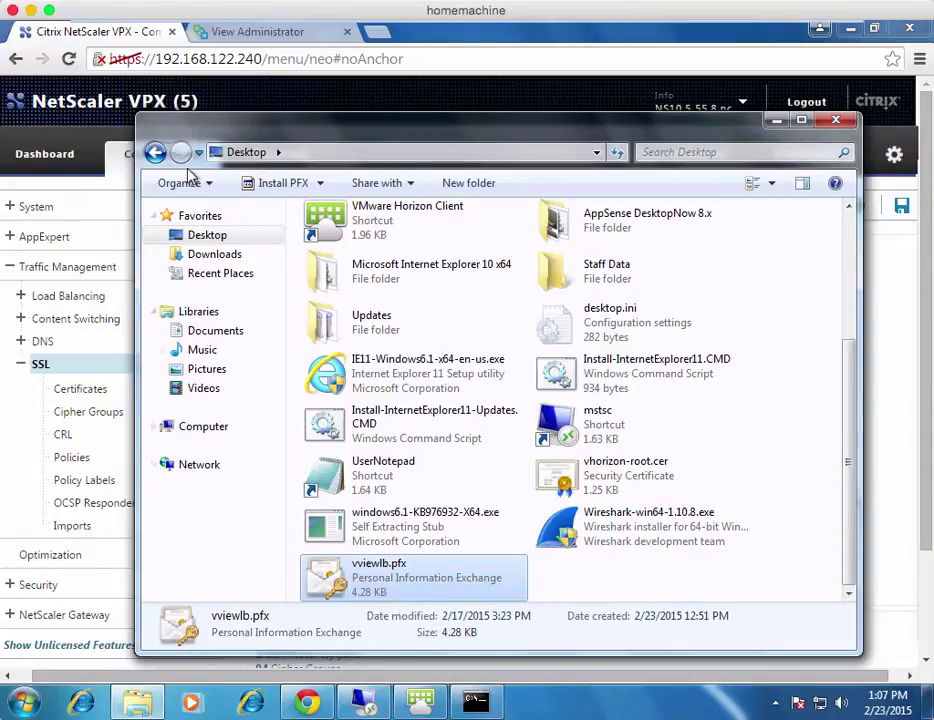
- Bring the NetScaler VPX SSL configuration page back to the front
click(132, 37)
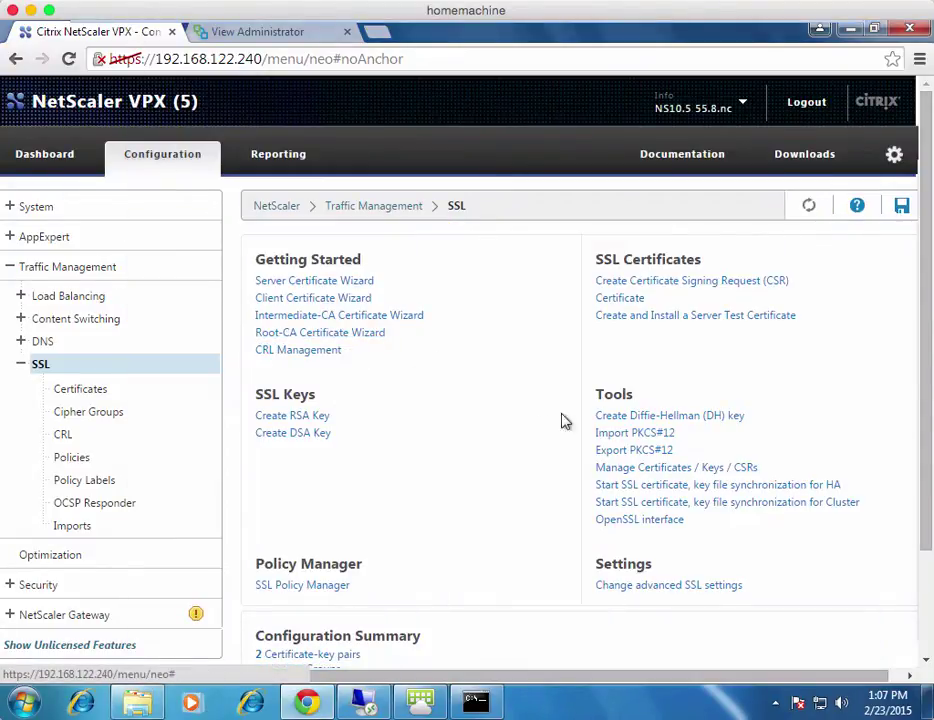
- Start a PKCS#12 import named view_vhorizon_pfx using vviewlb.pfx from the local Desktop
click(653, 436)
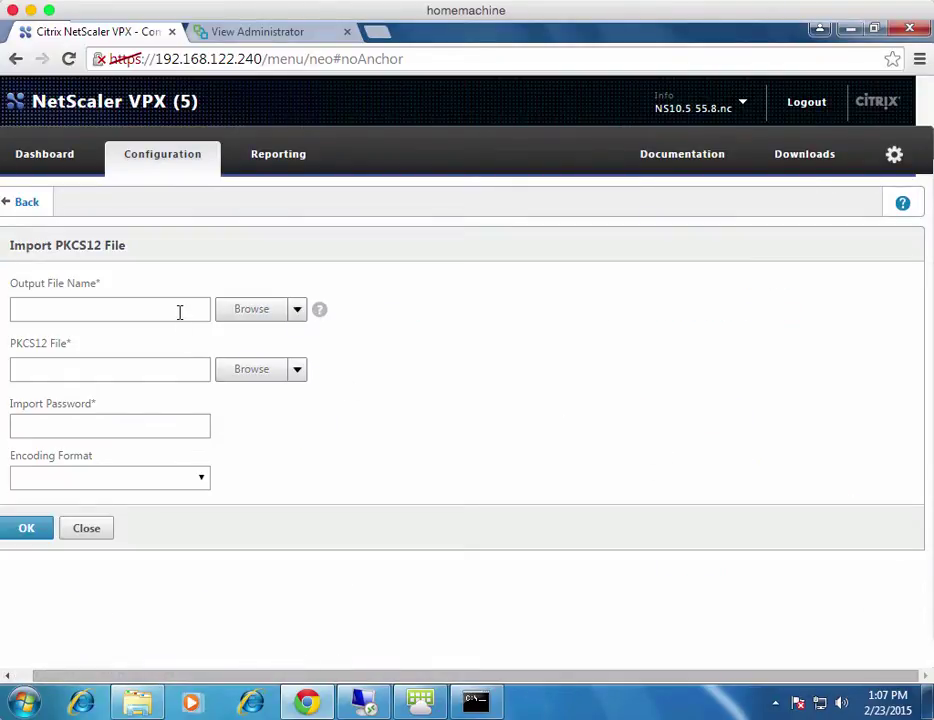
click(180, 312)
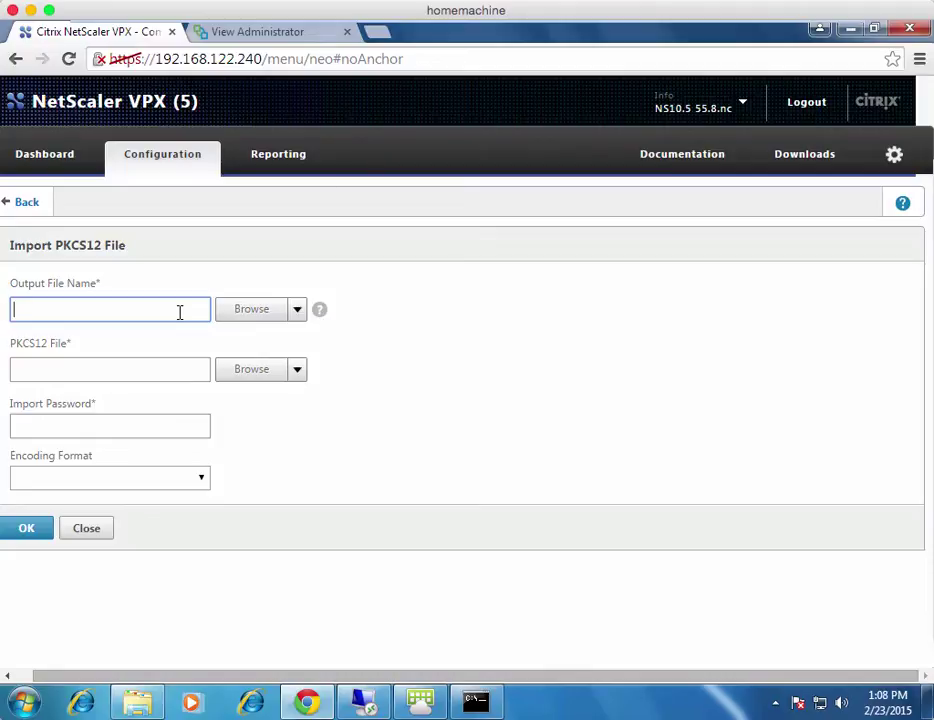
text(view_vhorizon_pfx)
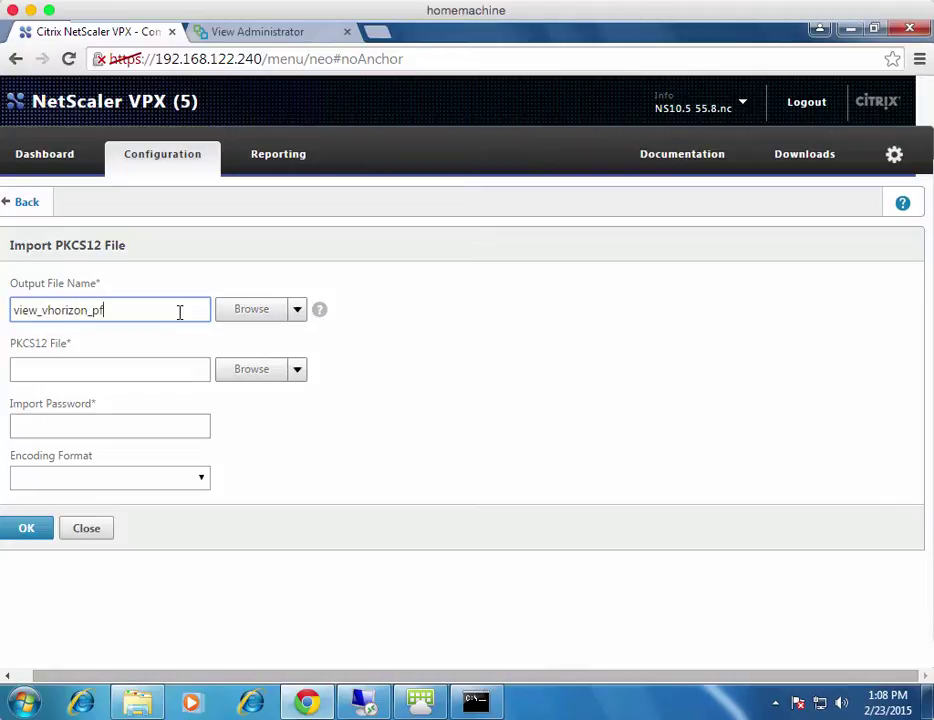
click(298, 377)
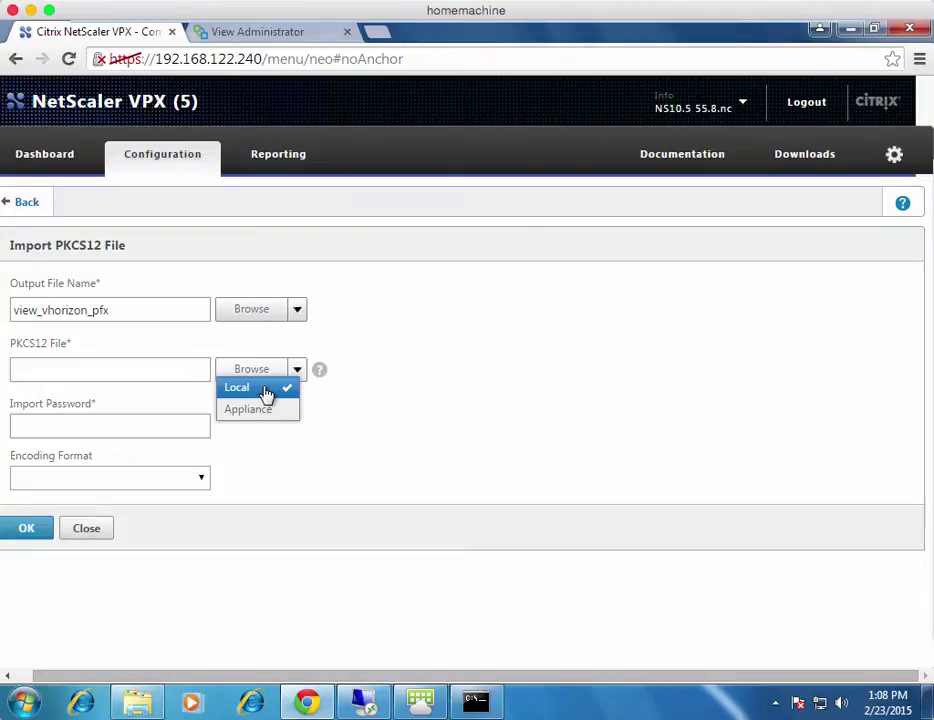
click(266, 395)
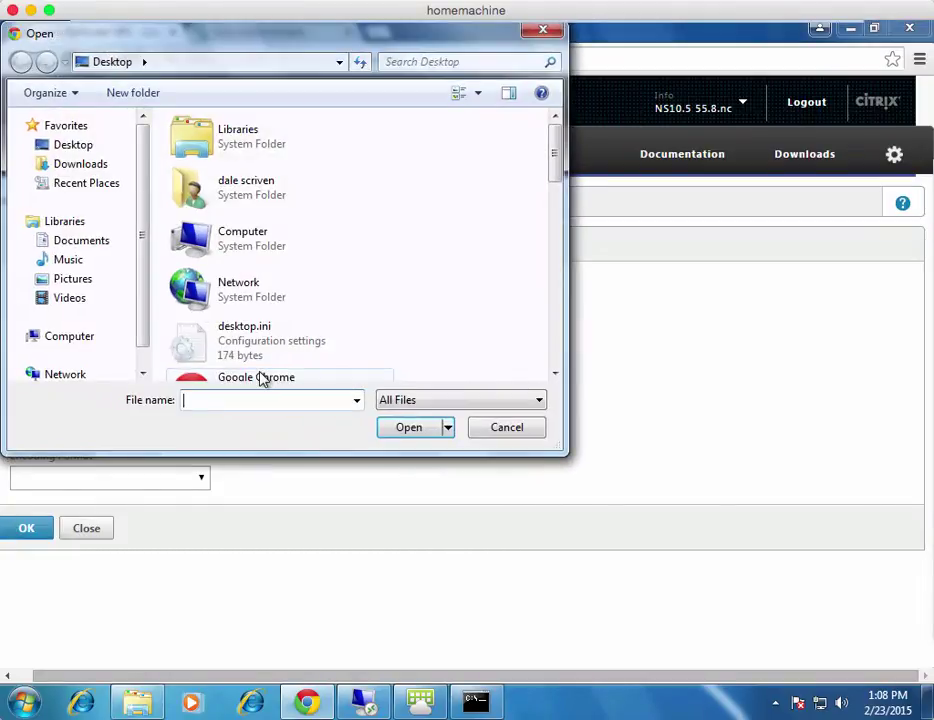
click(62, 148)
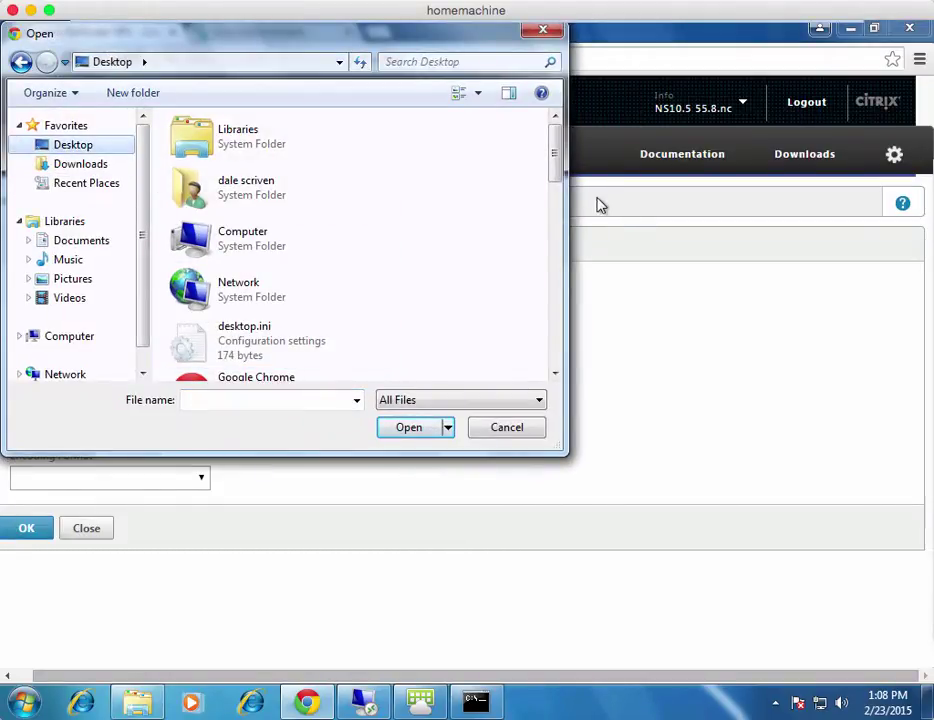
drag(558, 165, 552, 320)
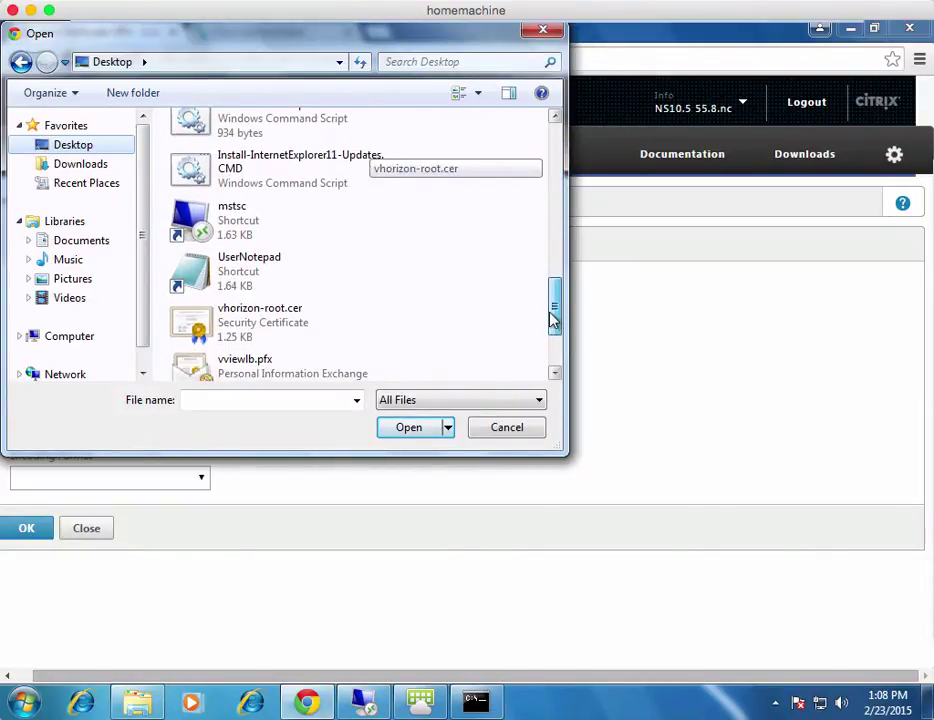
double_click(336, 367)
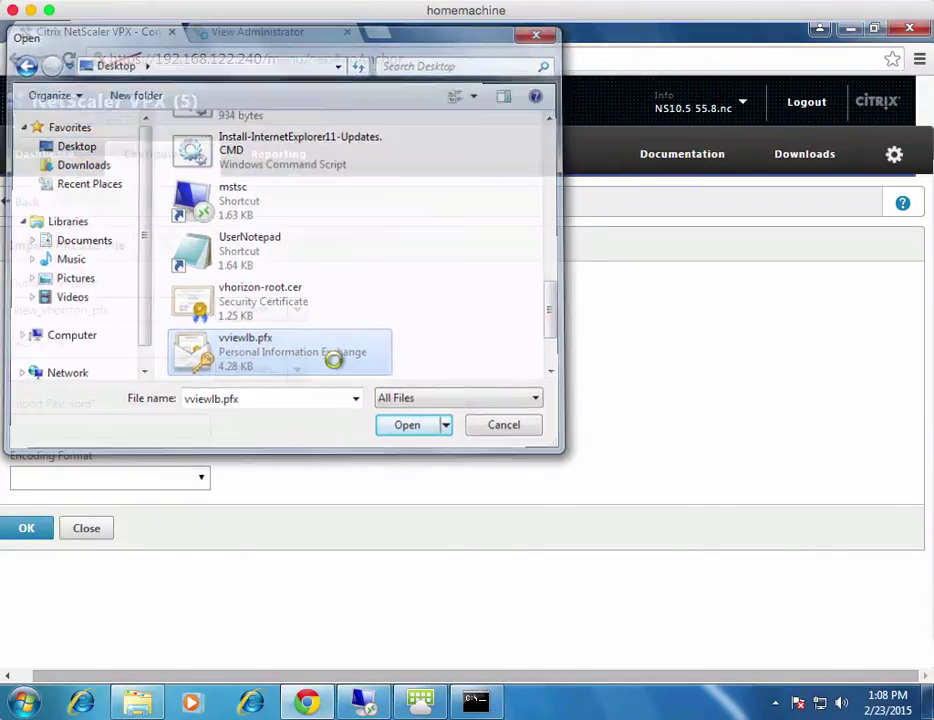
- Enter the PKCS#12 import password and confirm the import
click(148, 421)
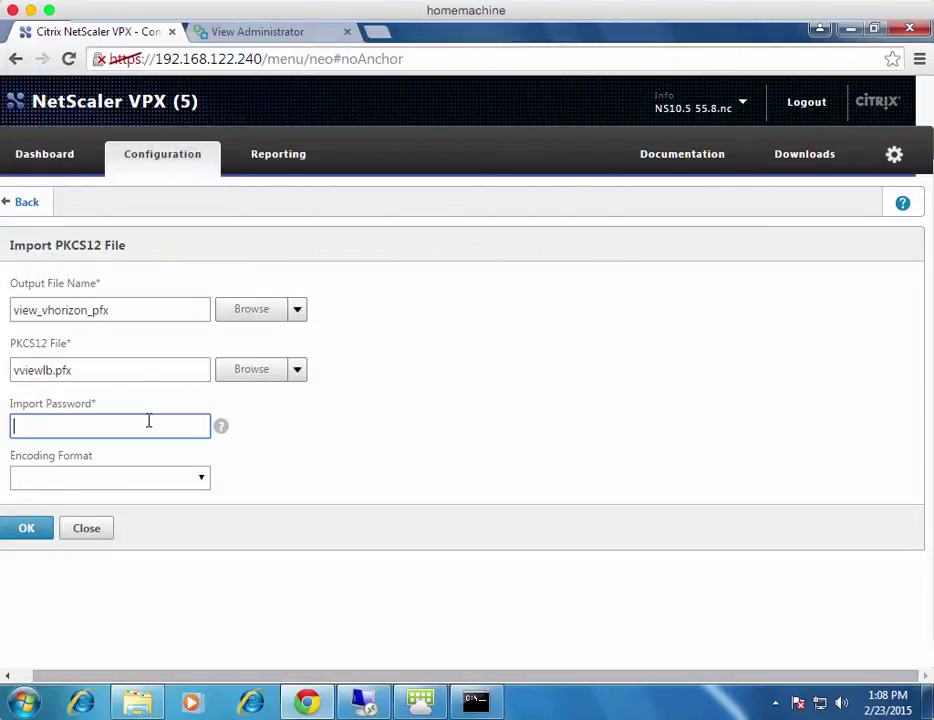
text(********)
key(BackSpace)
key(BackSpace)
key(BackSpace)
key(BackSpace)
key(BackSpace)
key(BackSpace)
key(BackSpace)
key(BackSpace)
text(*******)
click(45, 528)
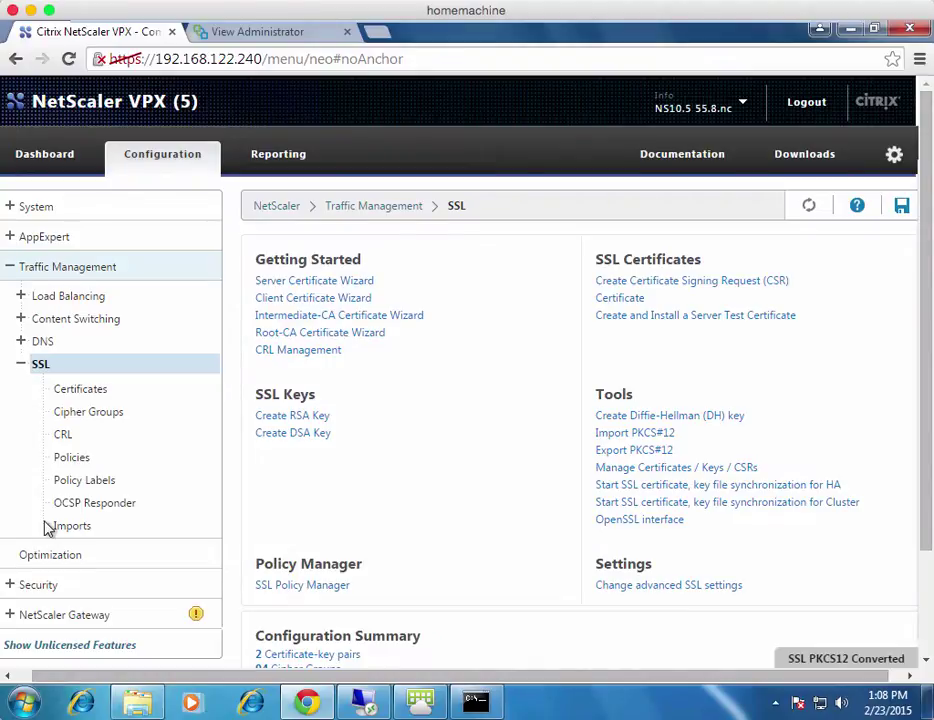
- Start a certificate-key pair view_vhorizon_local with appliance file view_vhorizon_pfx as its certificate
click(113, 396)
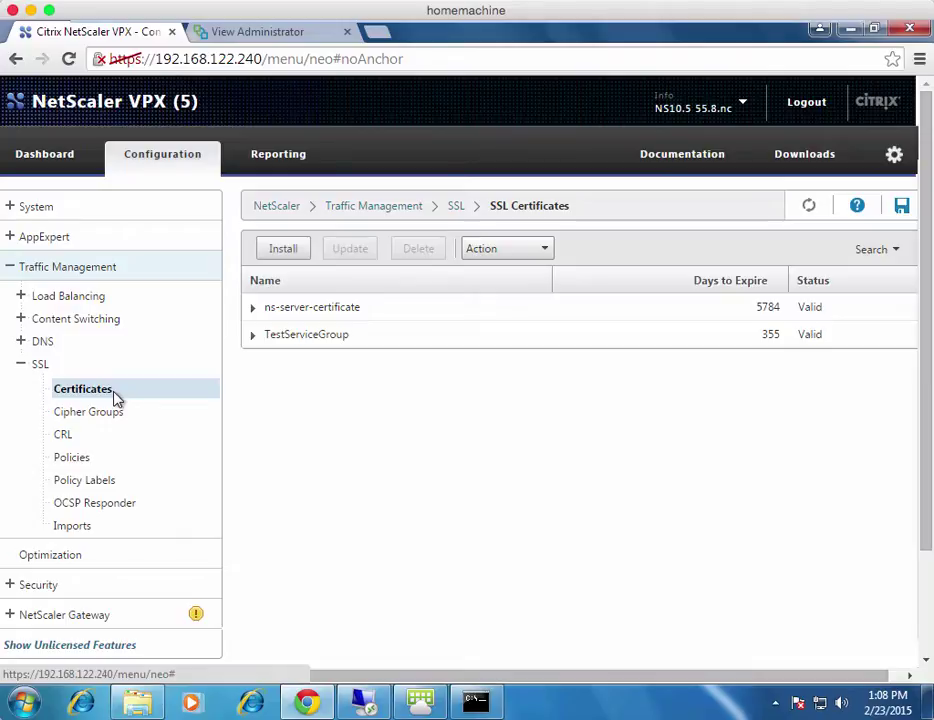
click(282, 252)
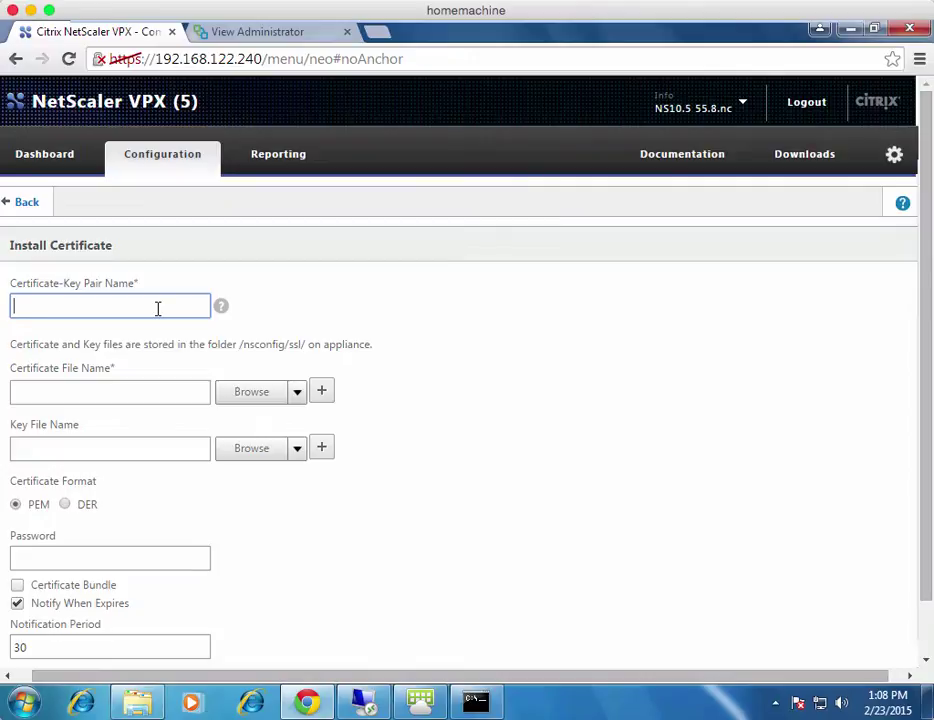
text(view_vhorizon_local)
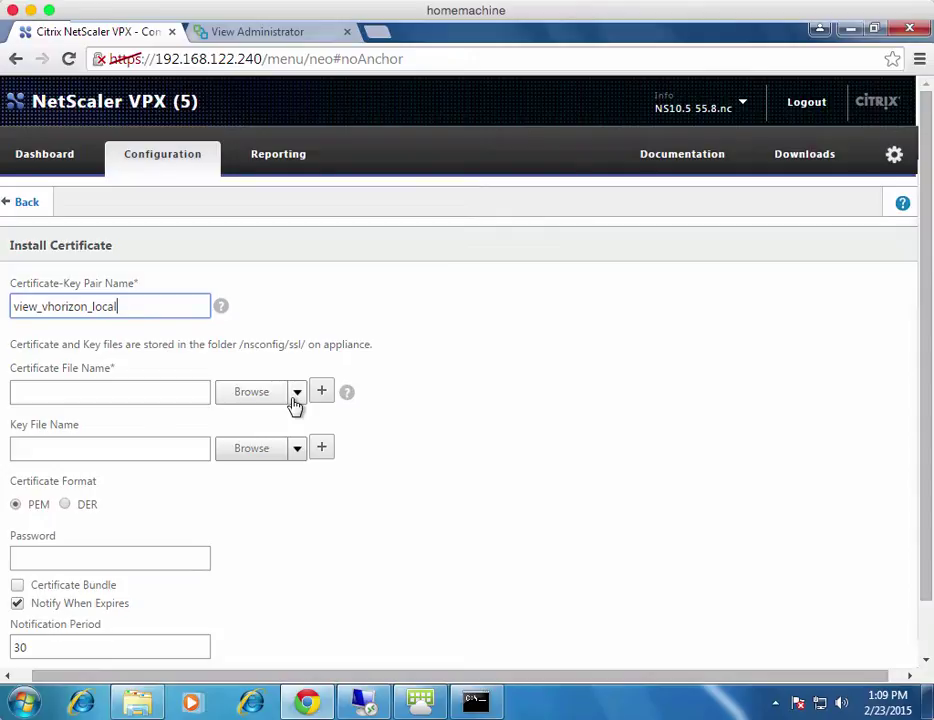
click(297, 393)
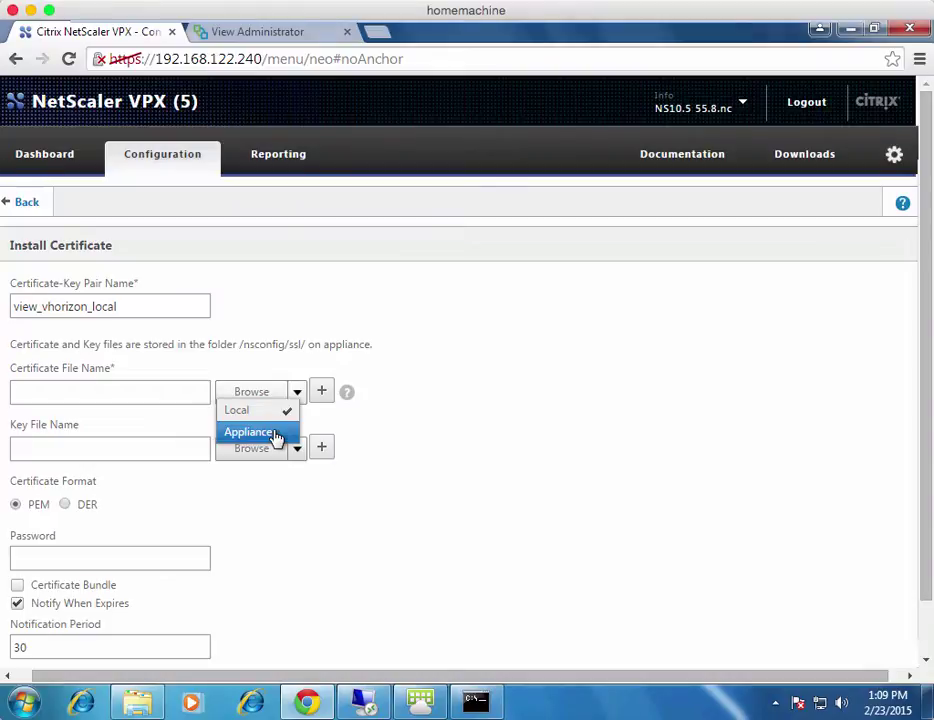
click(275, 432)
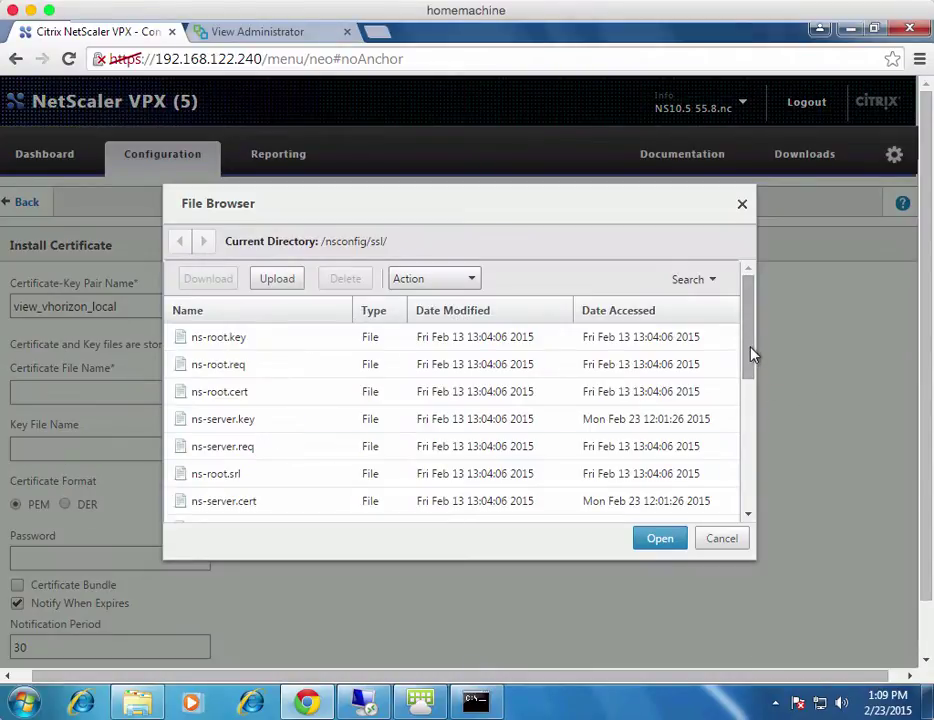
scroll(732, 448, down, 4)
scroll(728, 511, down, 3)
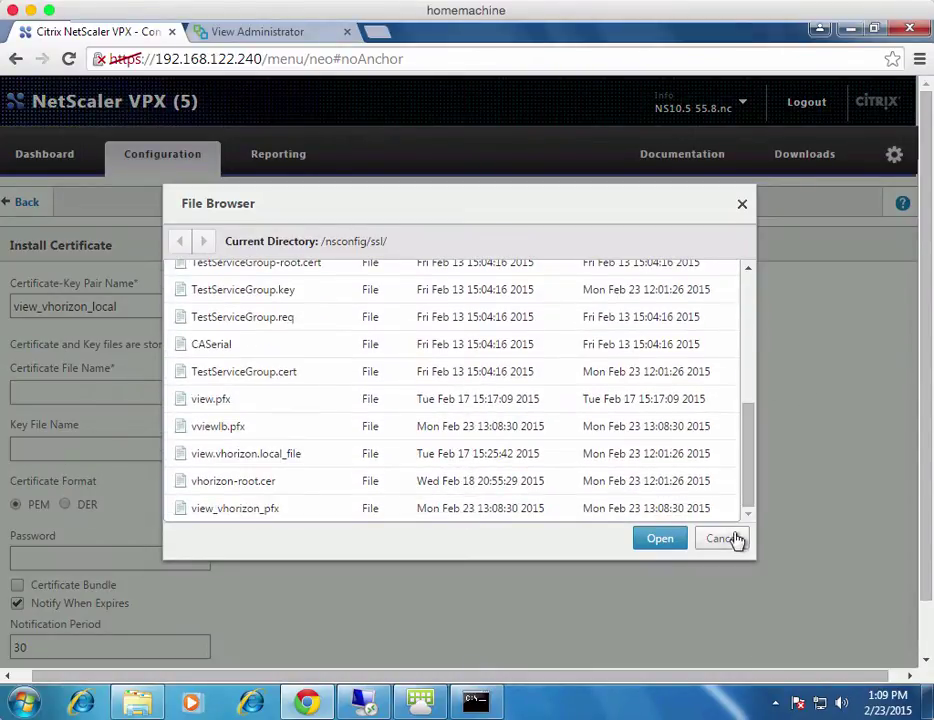
click(293, 512)
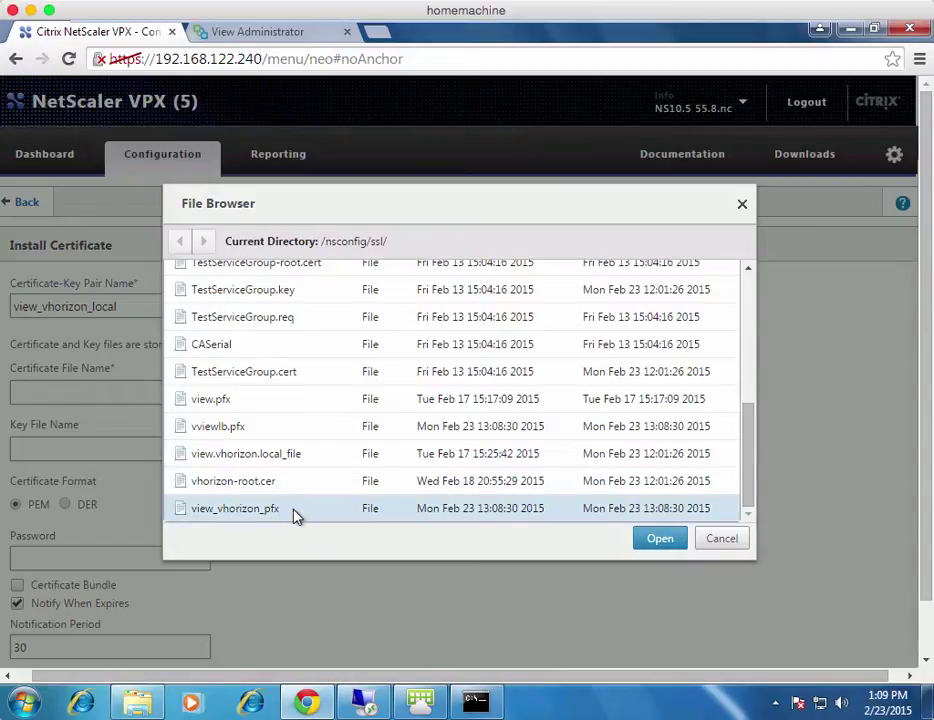
click(656, 539)
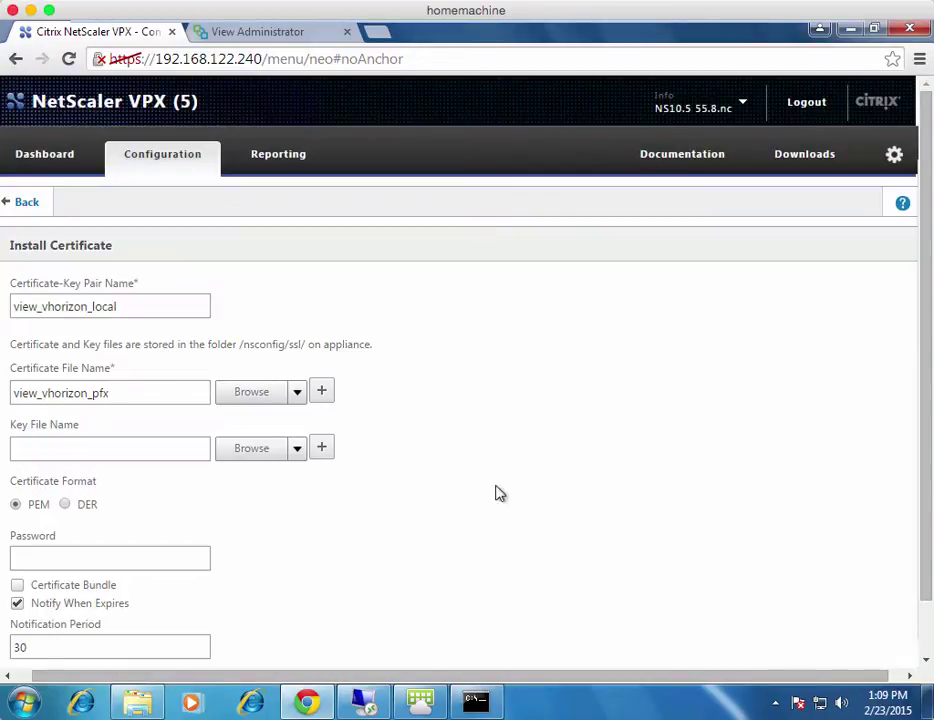
- Use view_vhorizon_pfx from the appliance as the pair's key file
click(300, 451)
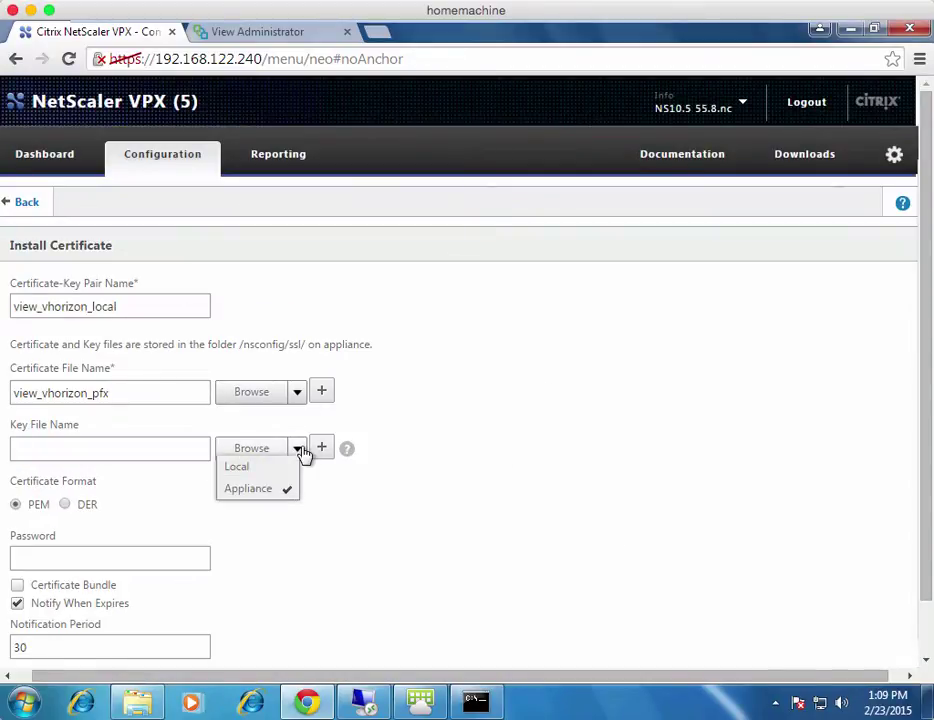
click(250, 489)
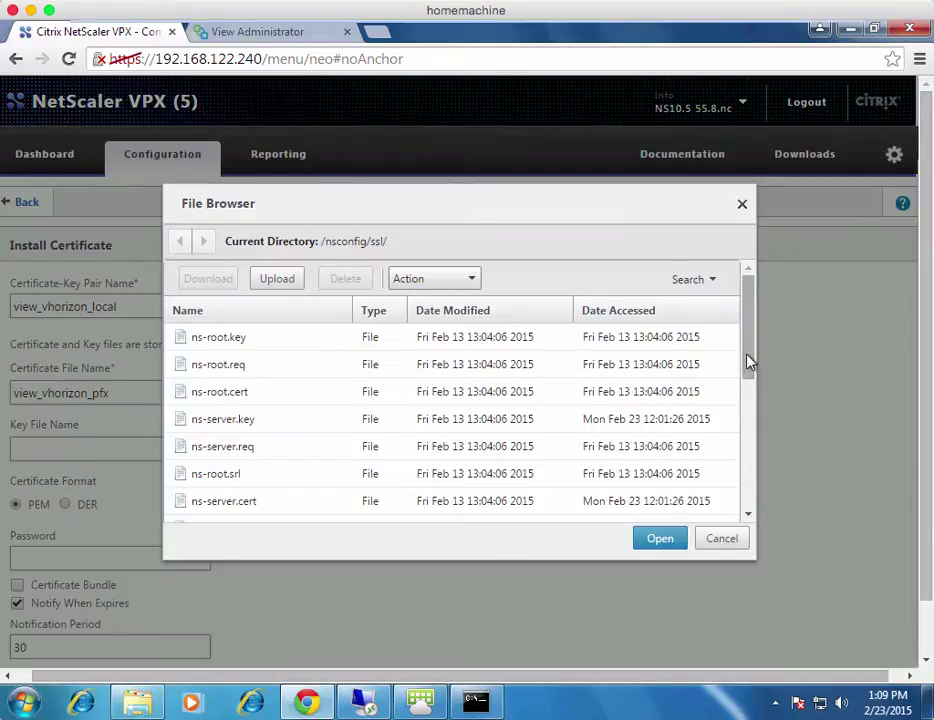
drag(748, 362, 736, 527)
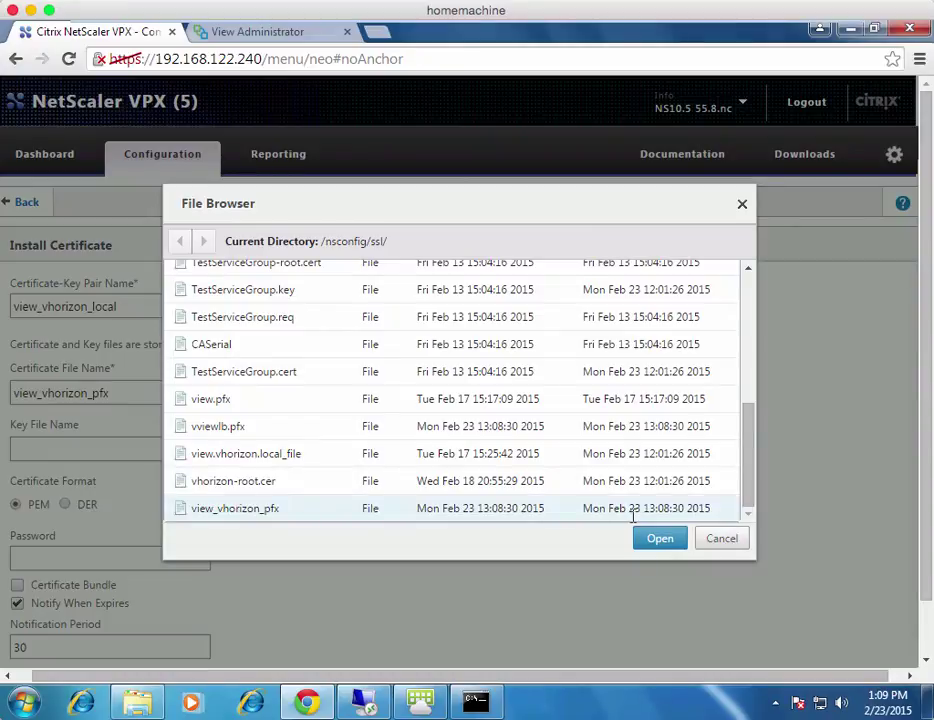
click(575, 508)
click(660, 538)
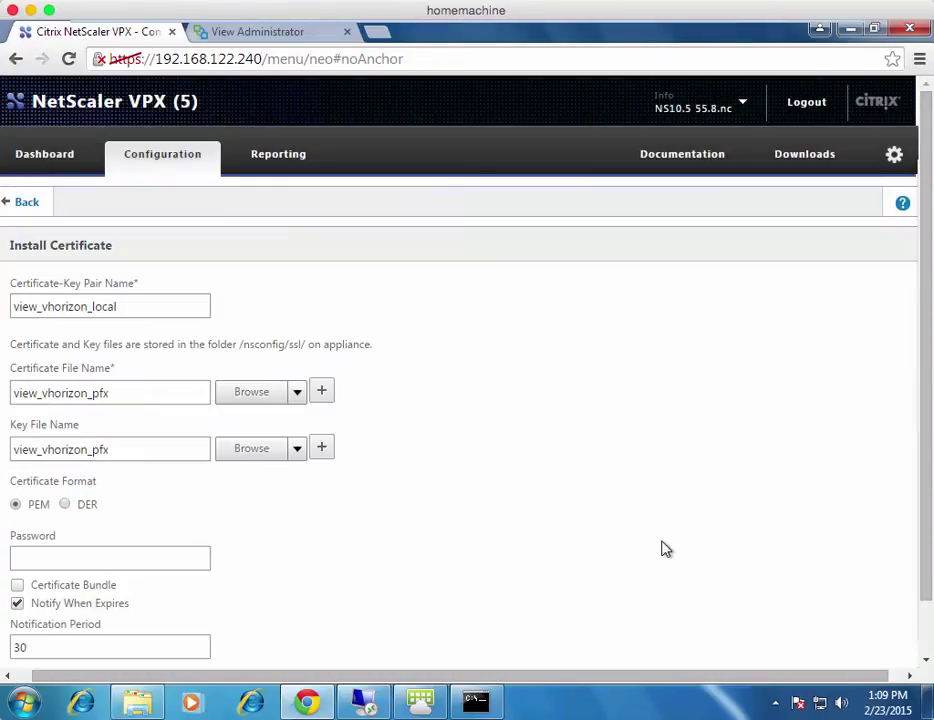
- Enter the certificate password, install the pair, and expand view_vhorizon_local's details
click(120, 551)
text(p)
key(BackSpace)
text(pass)
key(BackSpace)
key(BackSpace)
key(BackSpace)
key(BackSpace)
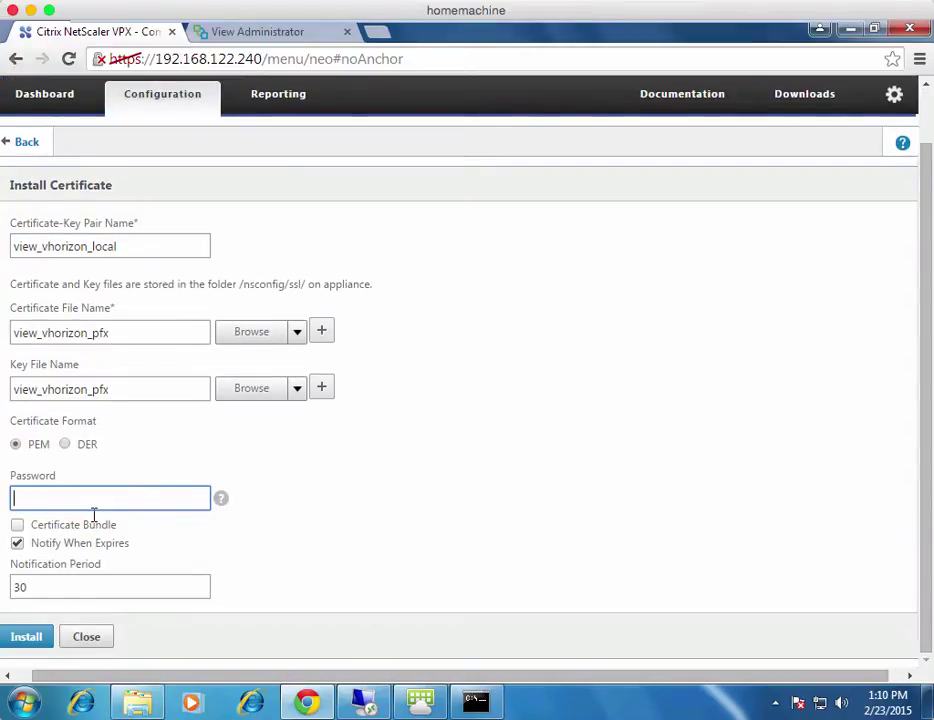
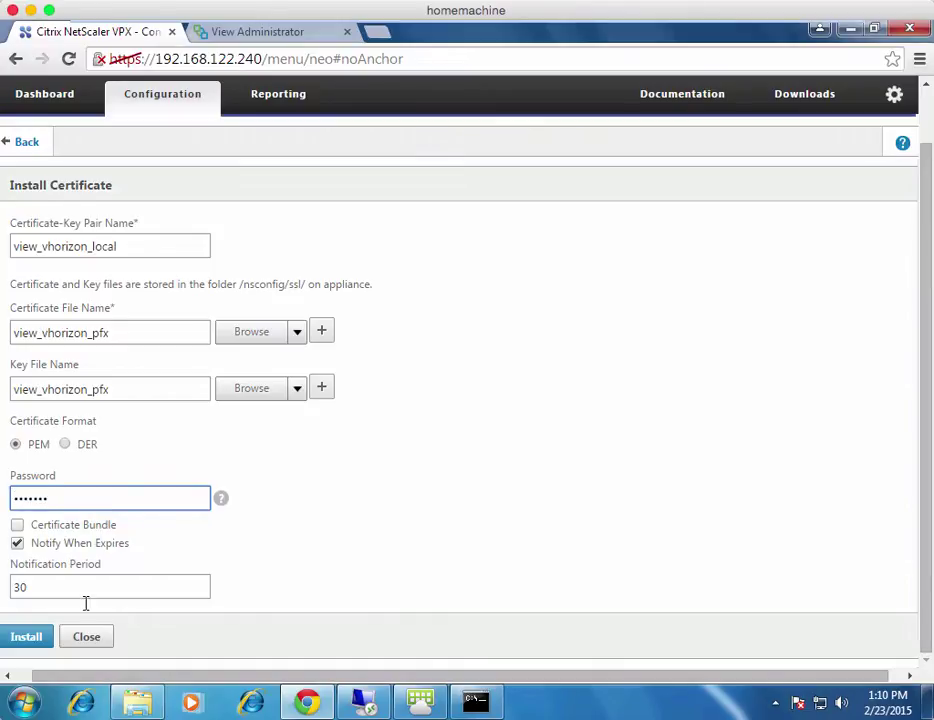
click(28, 640)
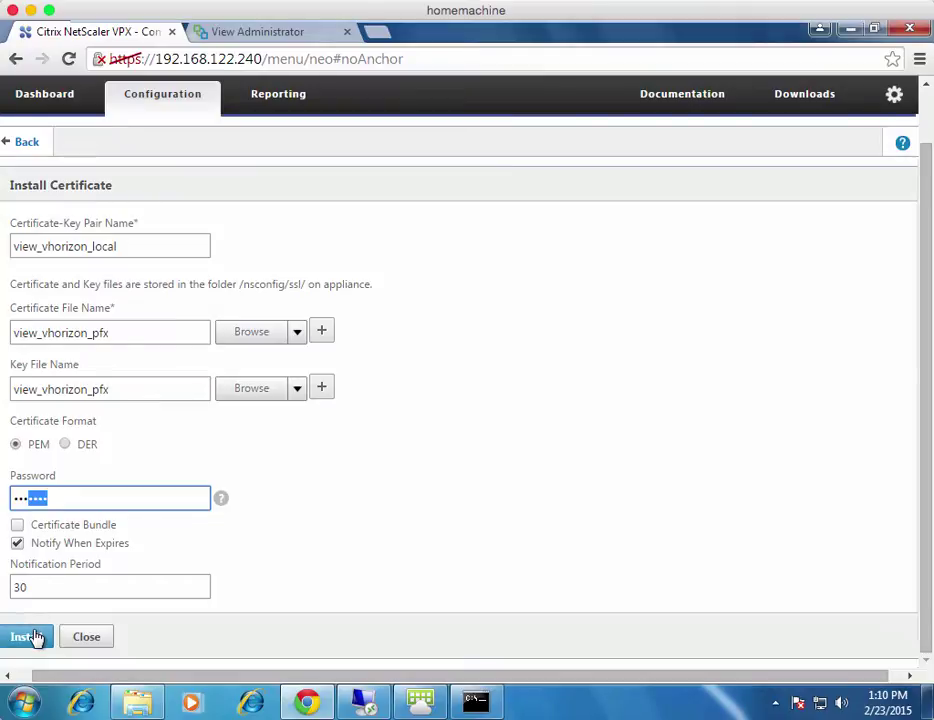
click(37, 637)
scroll(371, 418, up, 1)
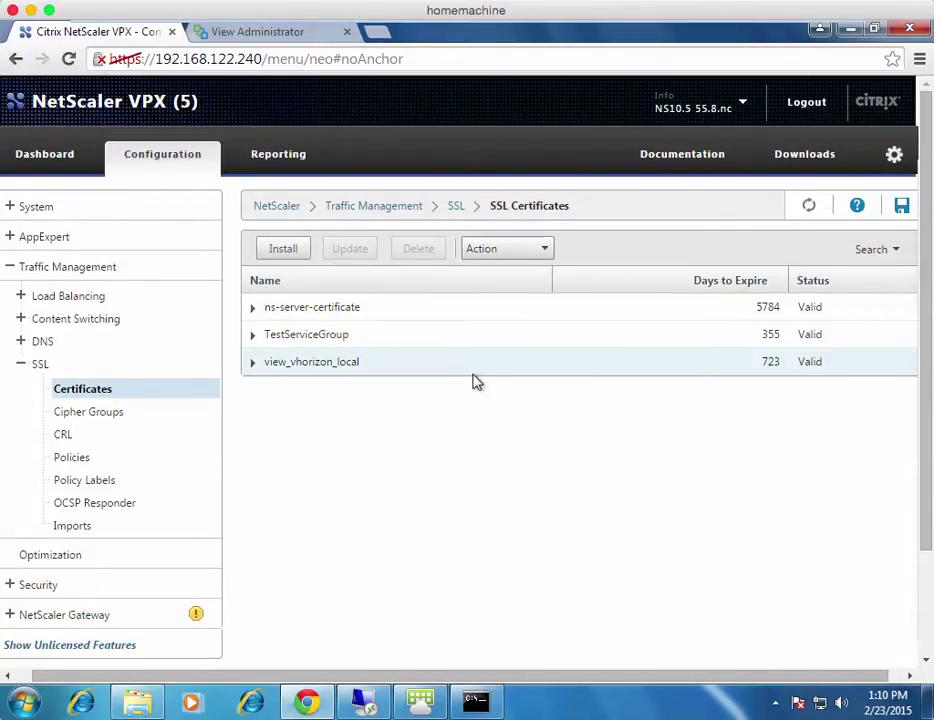
click(254, 368)
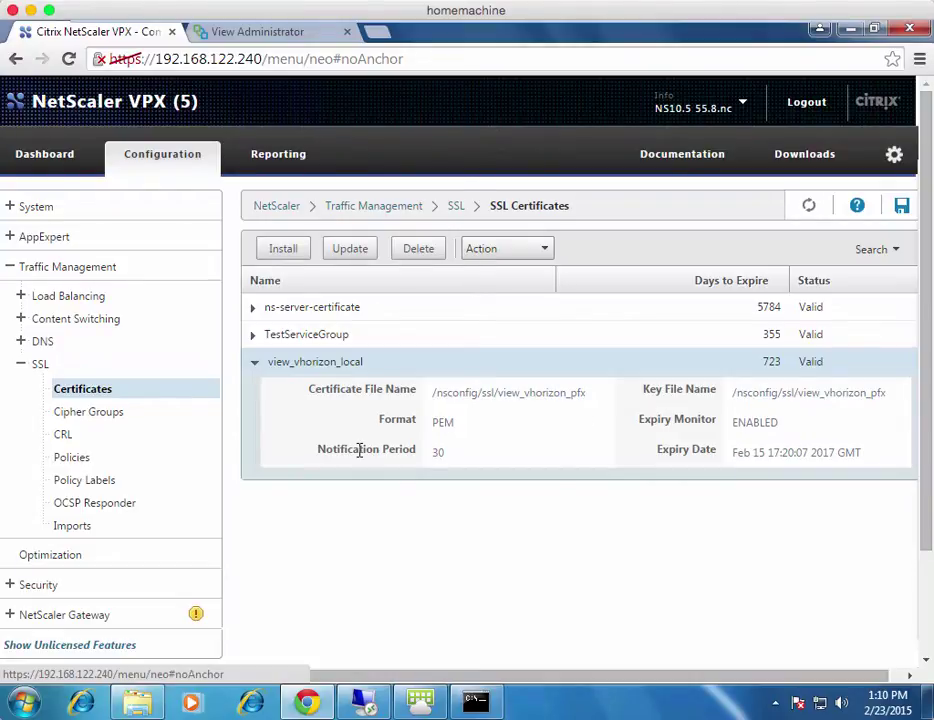
- Start a new pair named vhorizon_root with local file vhorizon-root.cer as certificate
click(283, 249)
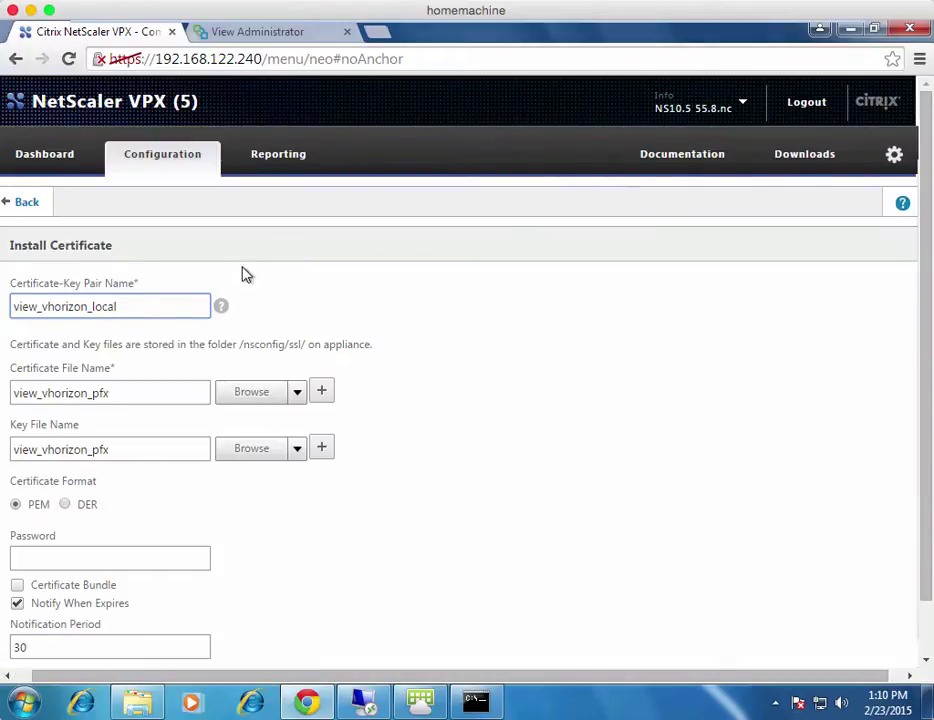
drag(163, 305, 8, 315)
key(BackSpace)
text(vhor)
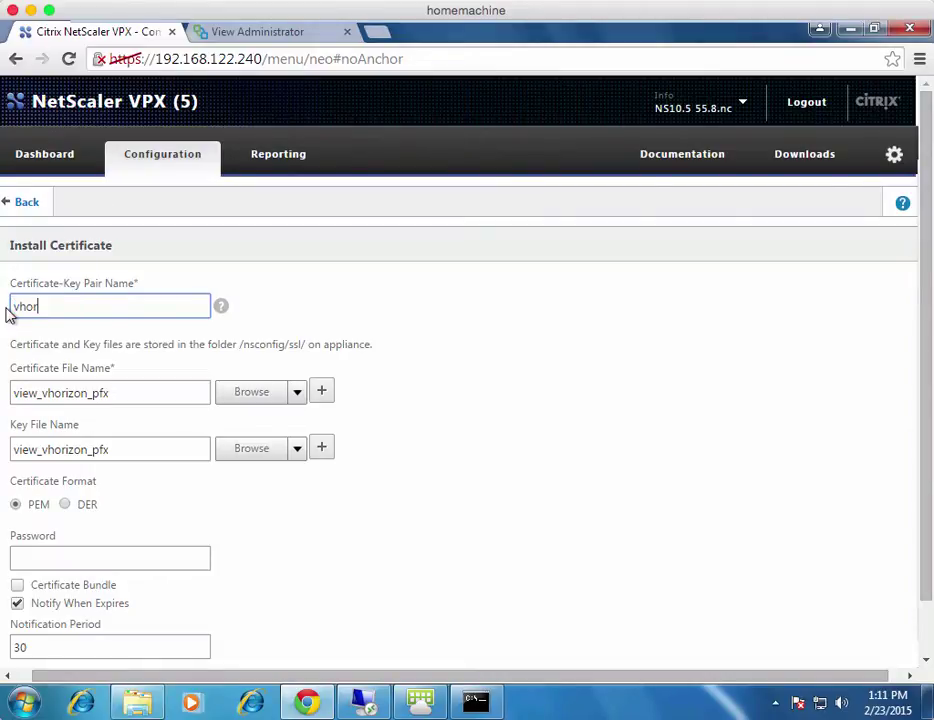
text(izon_root)
click(300, 397)
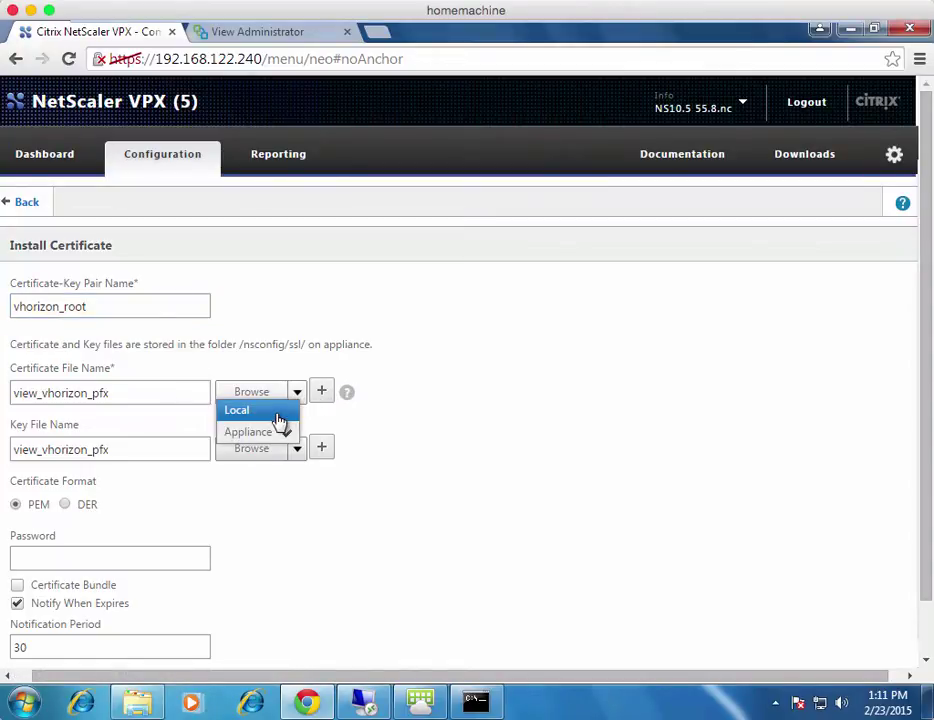
click(279, 414)
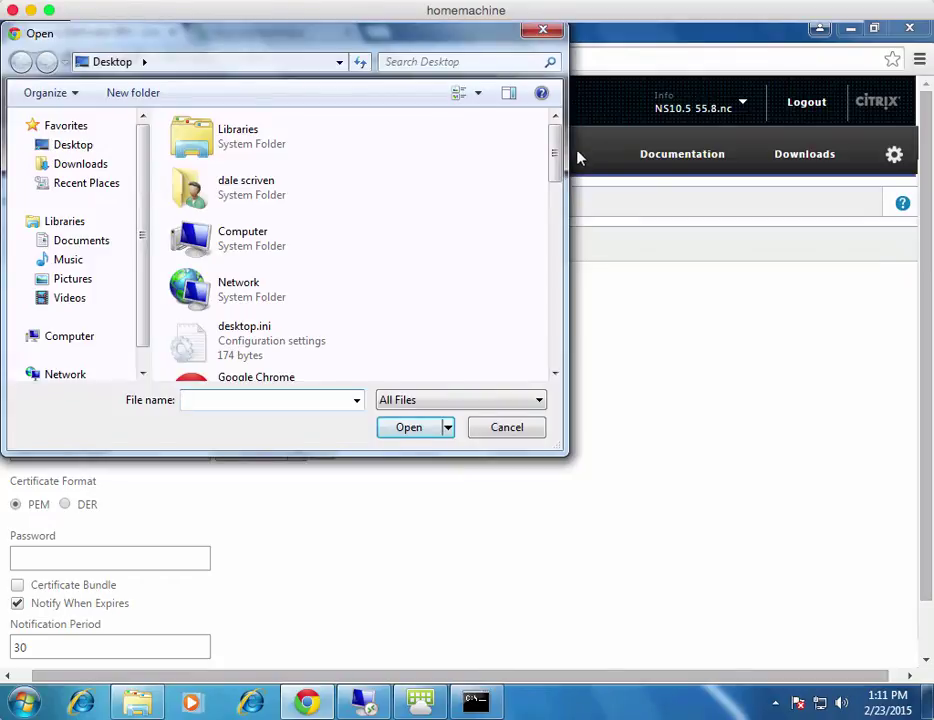
drag(559, 167, 538, 400)
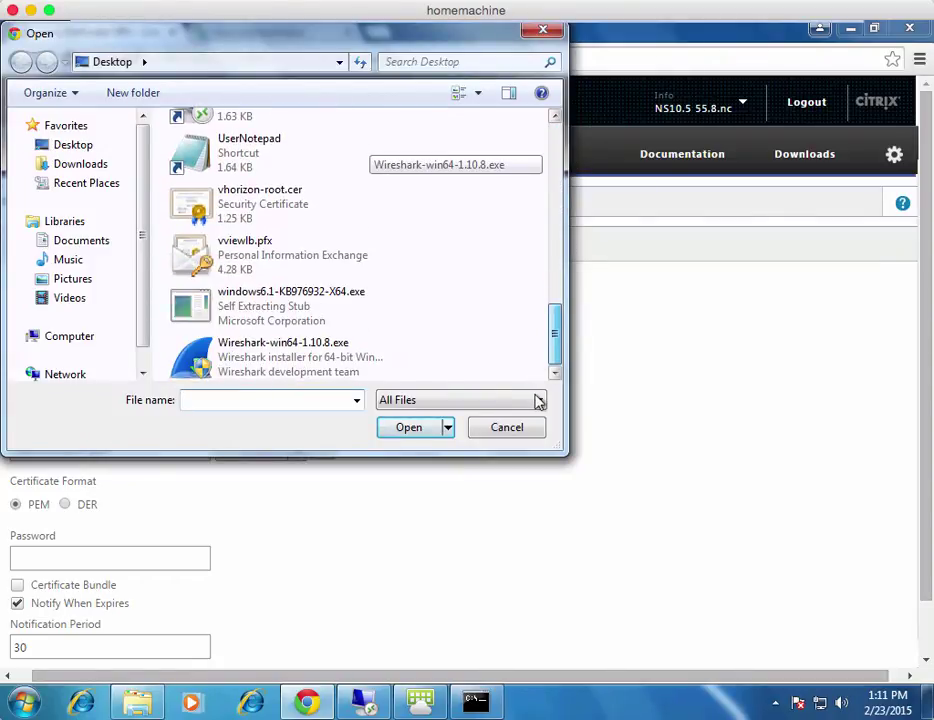
double_click(281, 206)
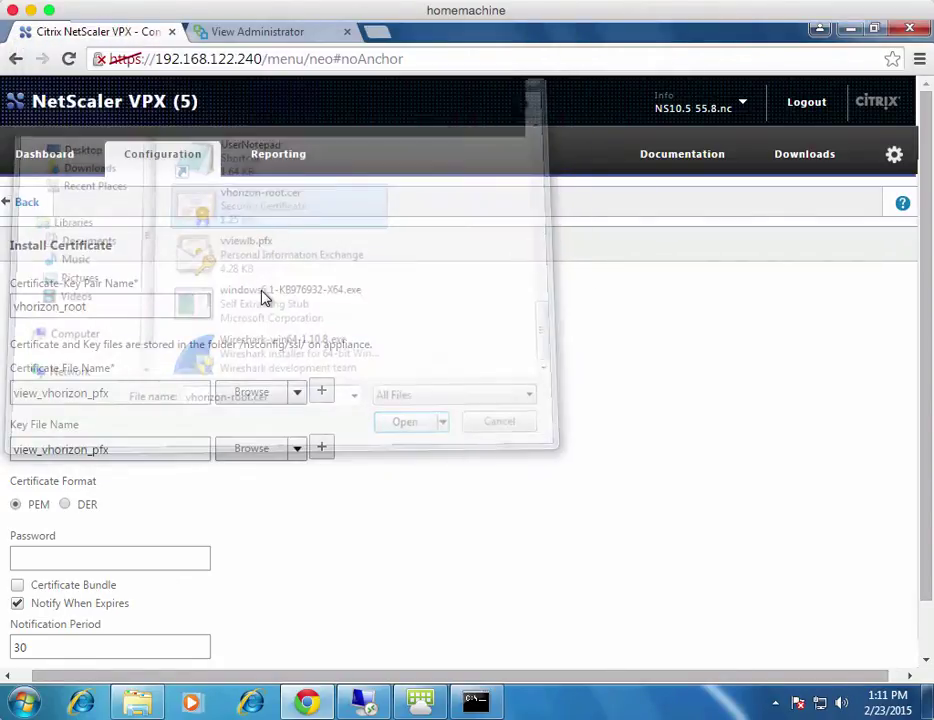
- Leave the key file empty, install vhorizon_root, and collapse view_vhorizon_local's details
drag(129, 452, 4, 449)
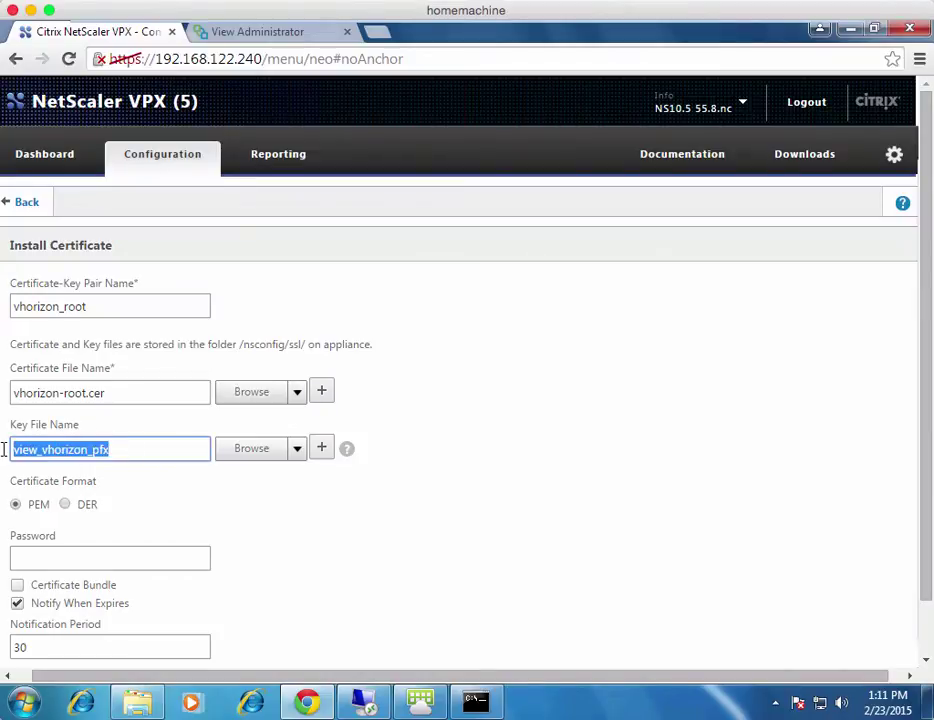
key(BackSpace)
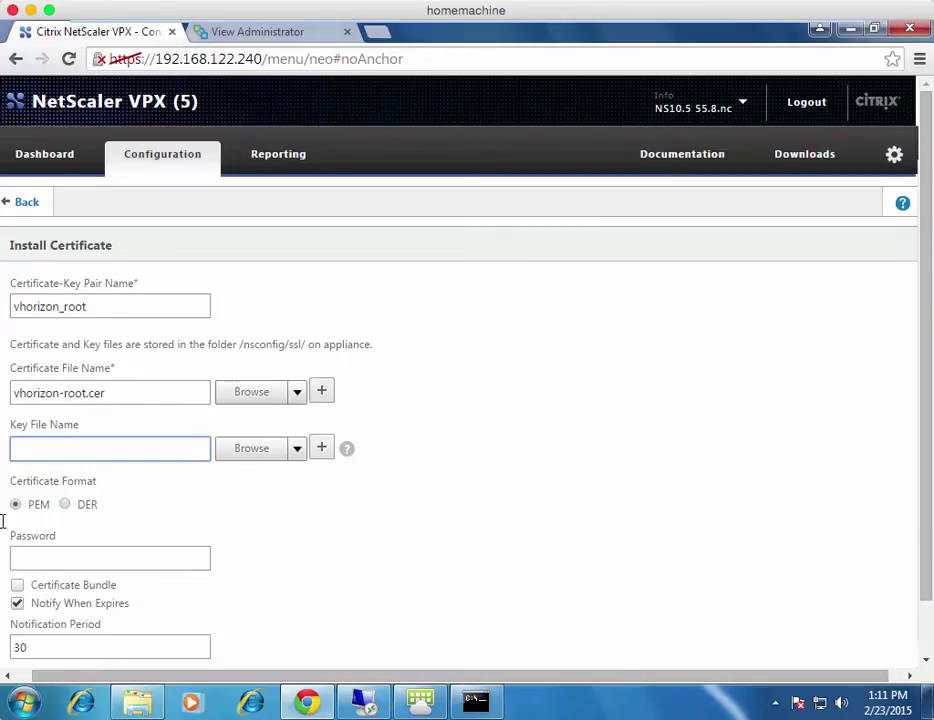
scroll(233, 574, down, 1)
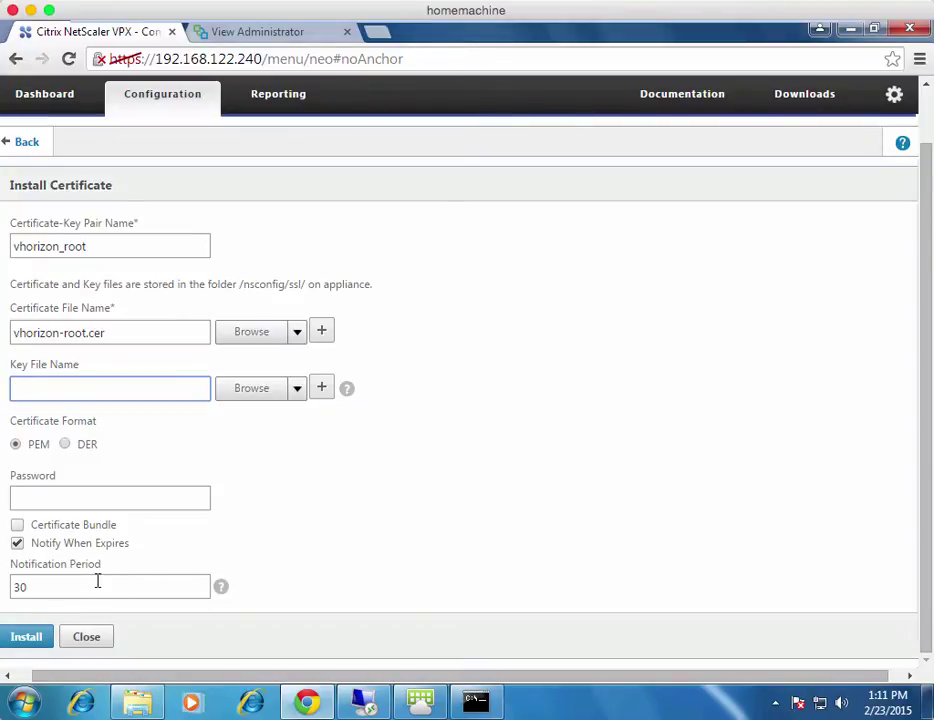
click(43, 636)
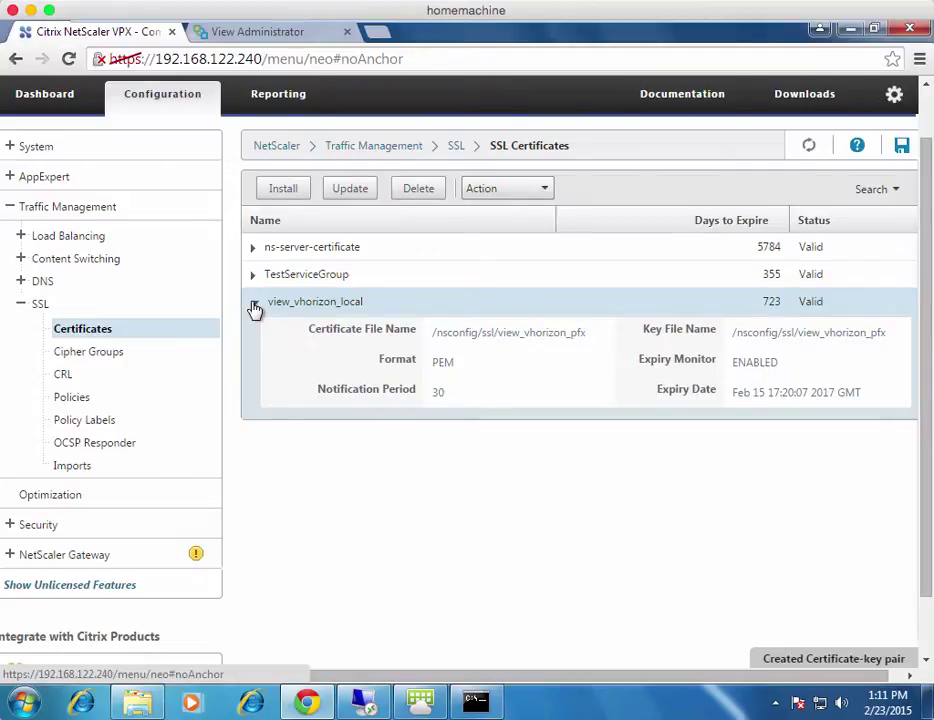
click(254, 303)
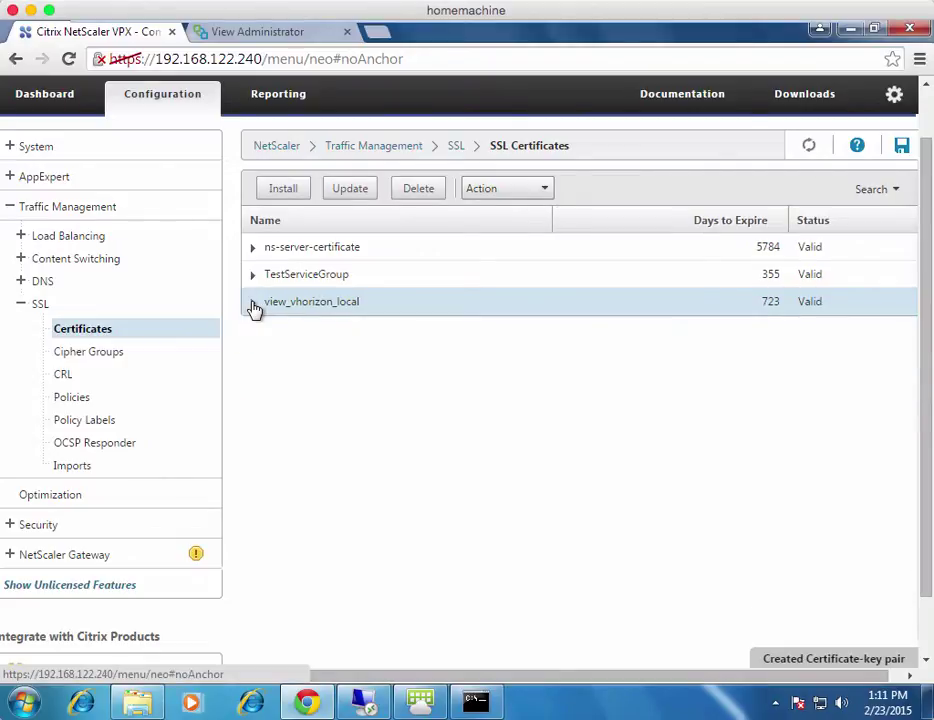
- Refresh the certificate list, then select view_vhorizon_local and open its Action menu
click(810, 148)
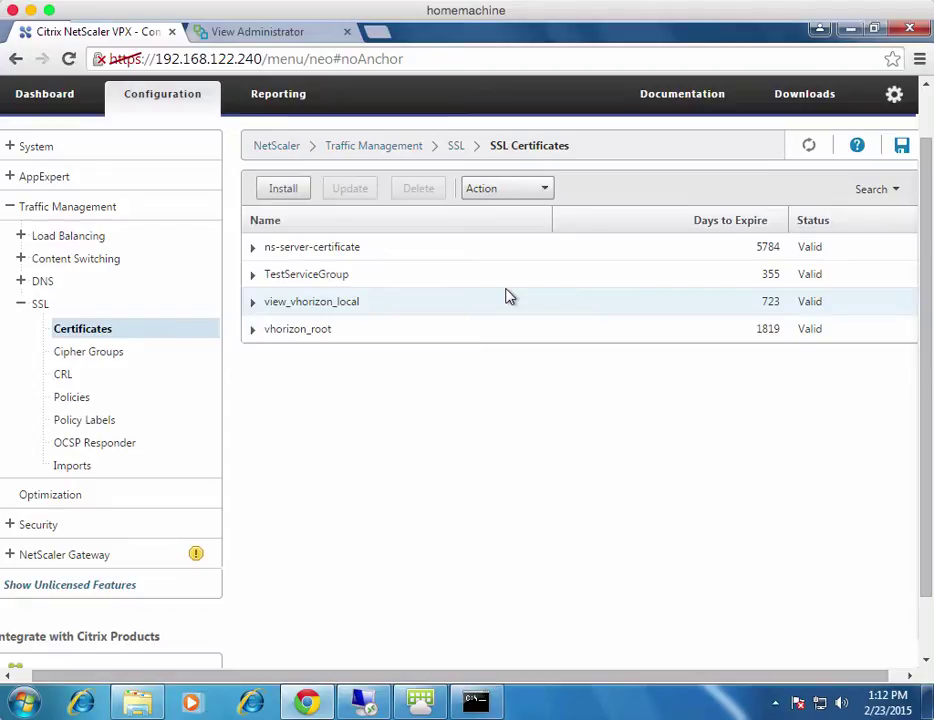
click(509, 296)
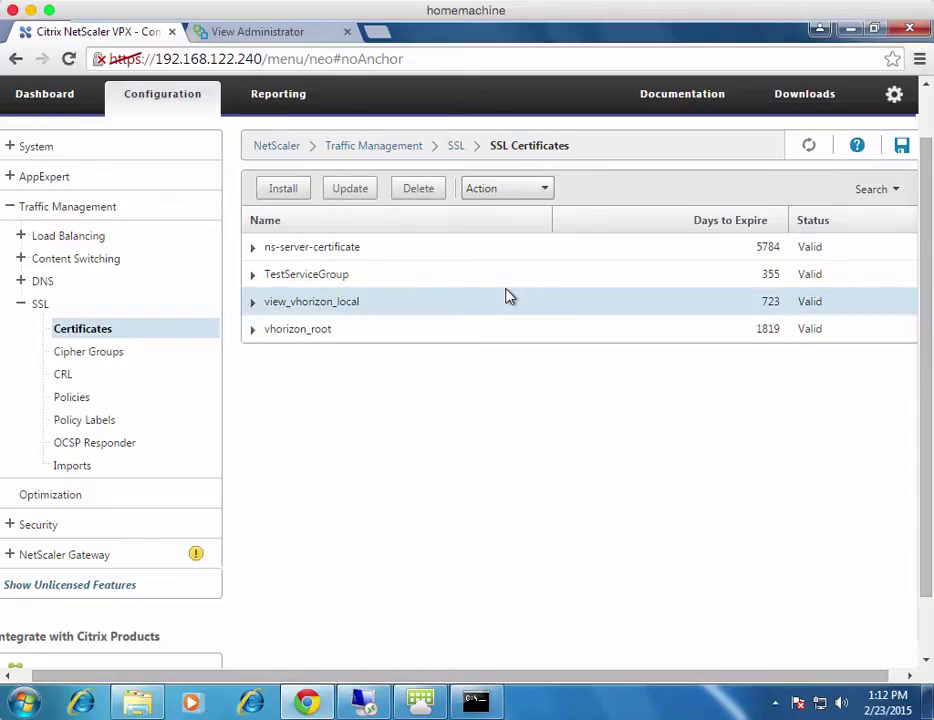
click(517, 193)
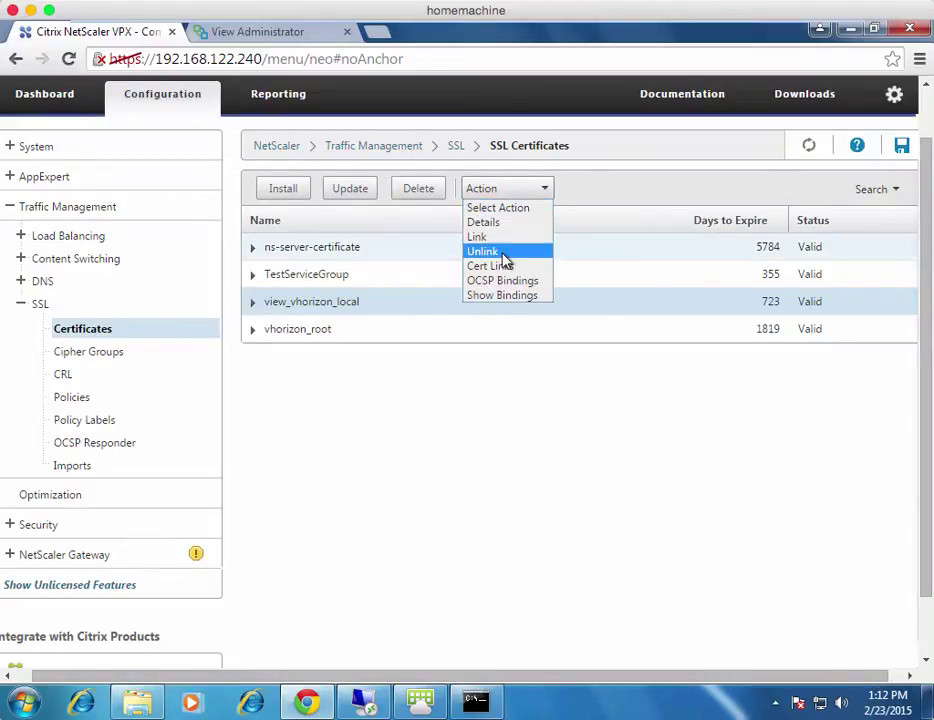
- Choose Link for view_vhorizon_local, keep vhorizon_root as the CA certificate, and confirm
click(492, 238)
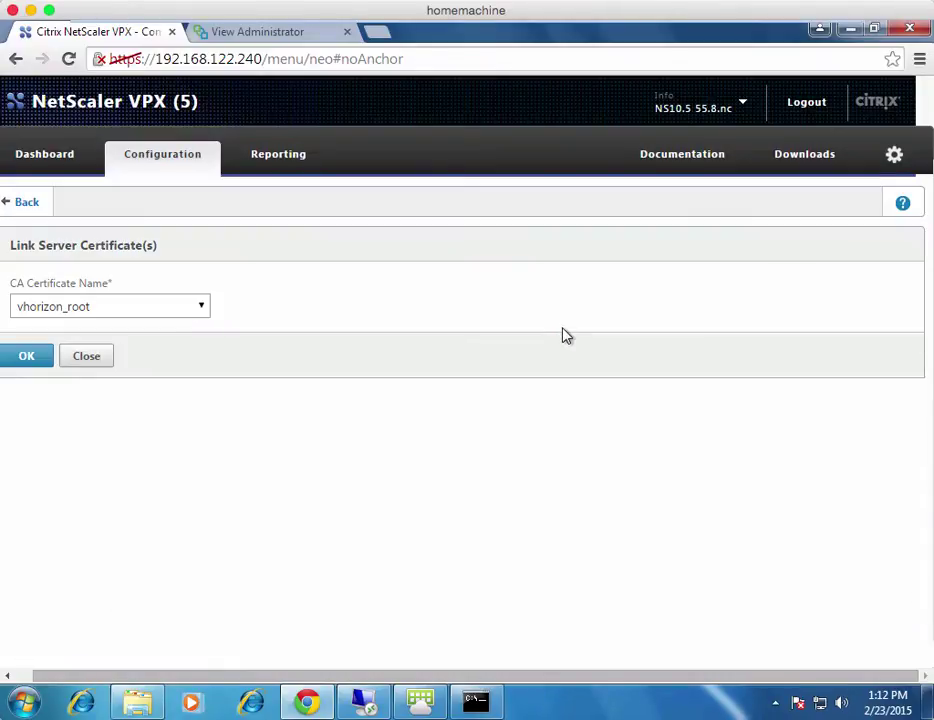
click(200, 308)
click(200, 311)
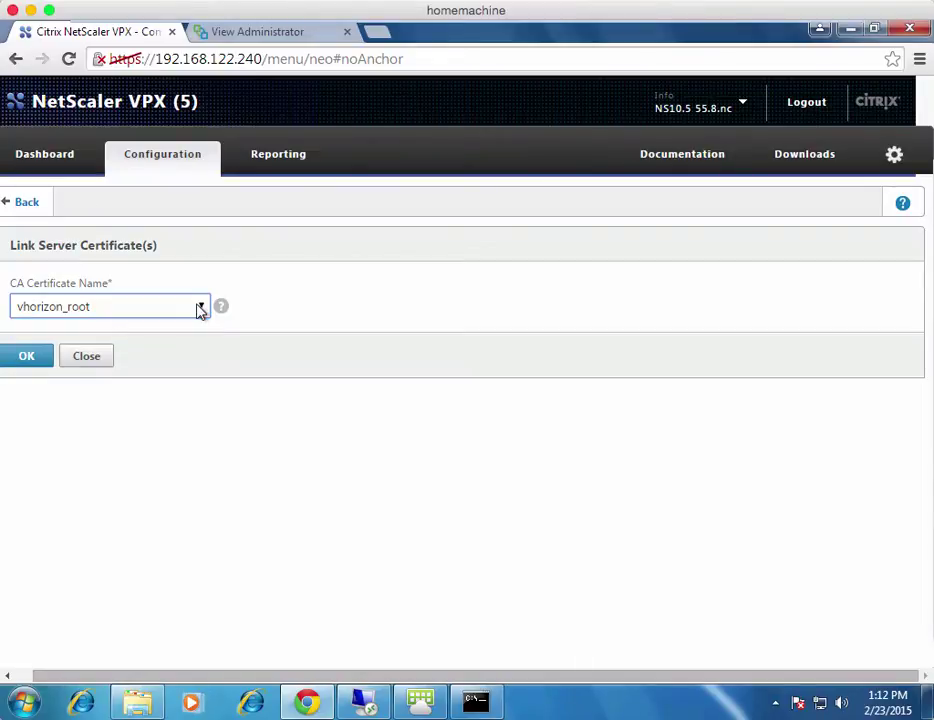
click(30, 358)
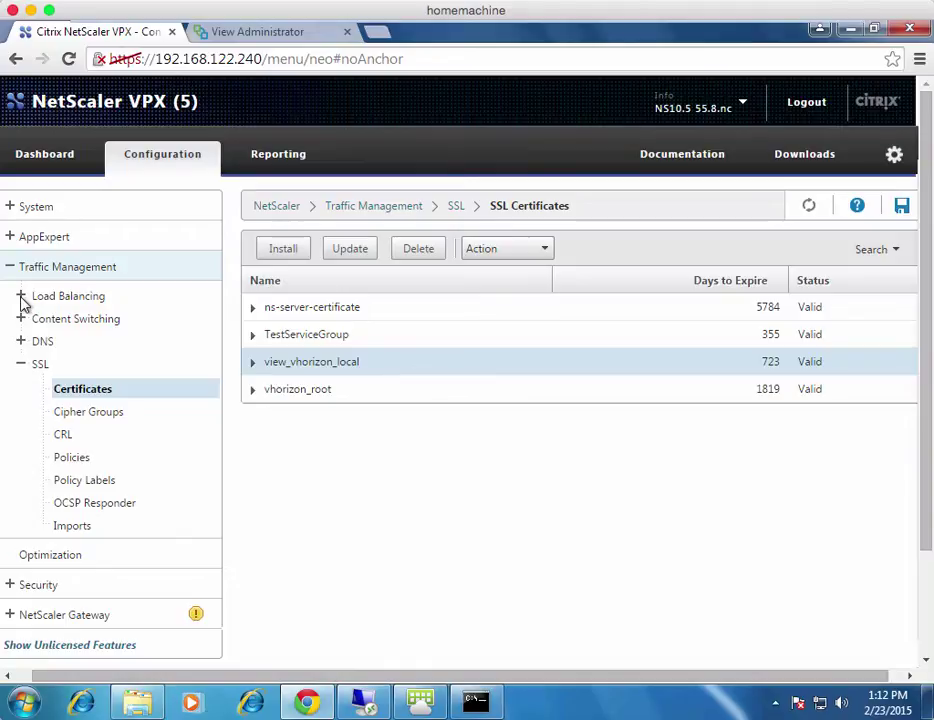
- Expand Traffic Management > Load Balancing and go to its Servers page
click(22, 298)
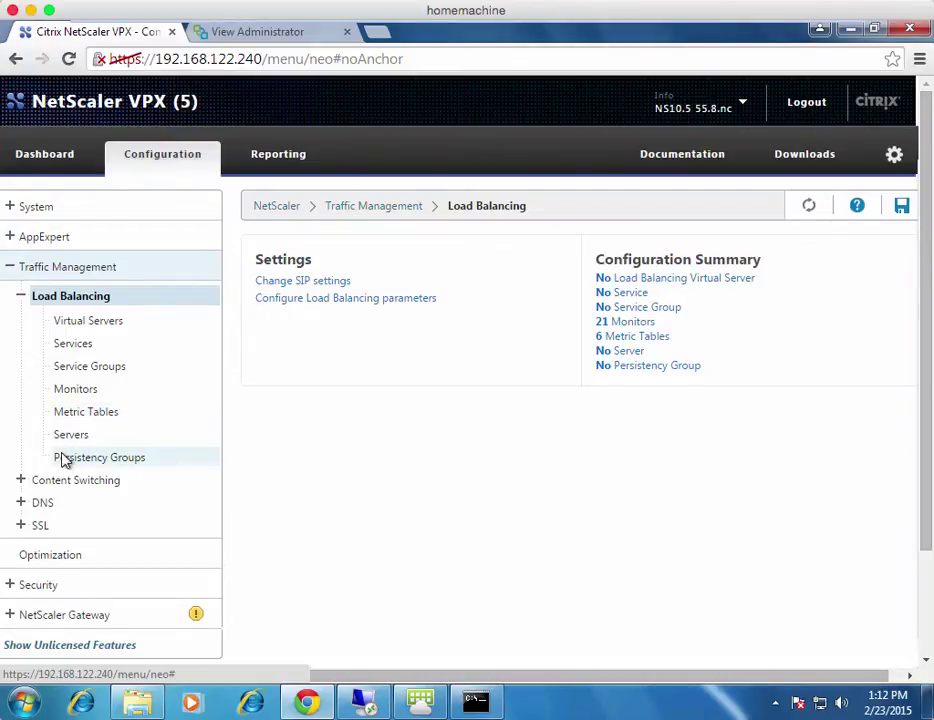
click(65, 438)
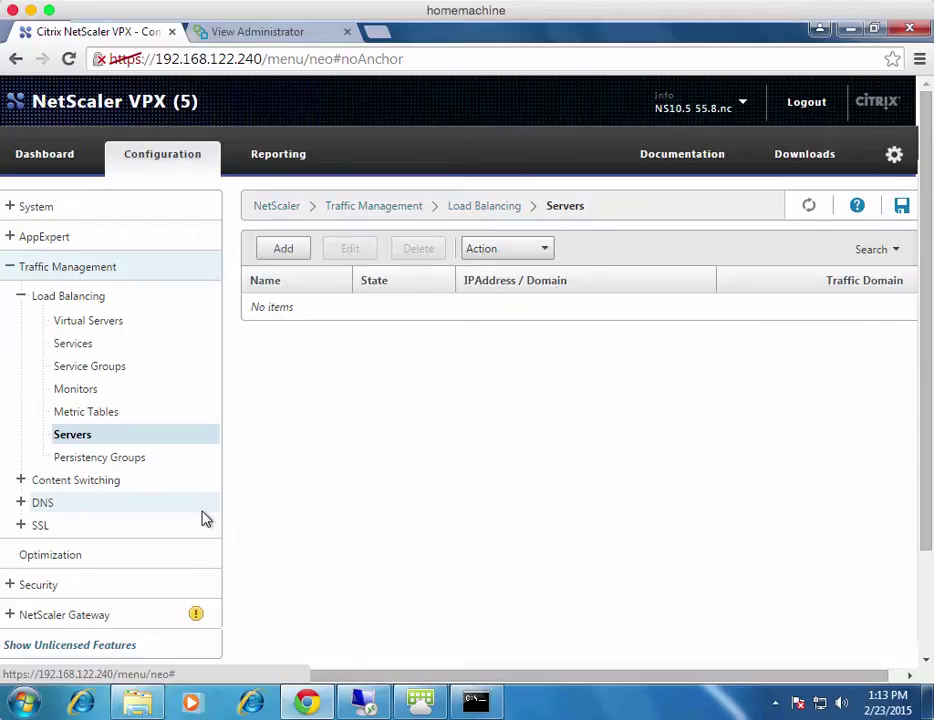
- Create server vvc601 with IP address 192.168.122.20
click(272, 247)
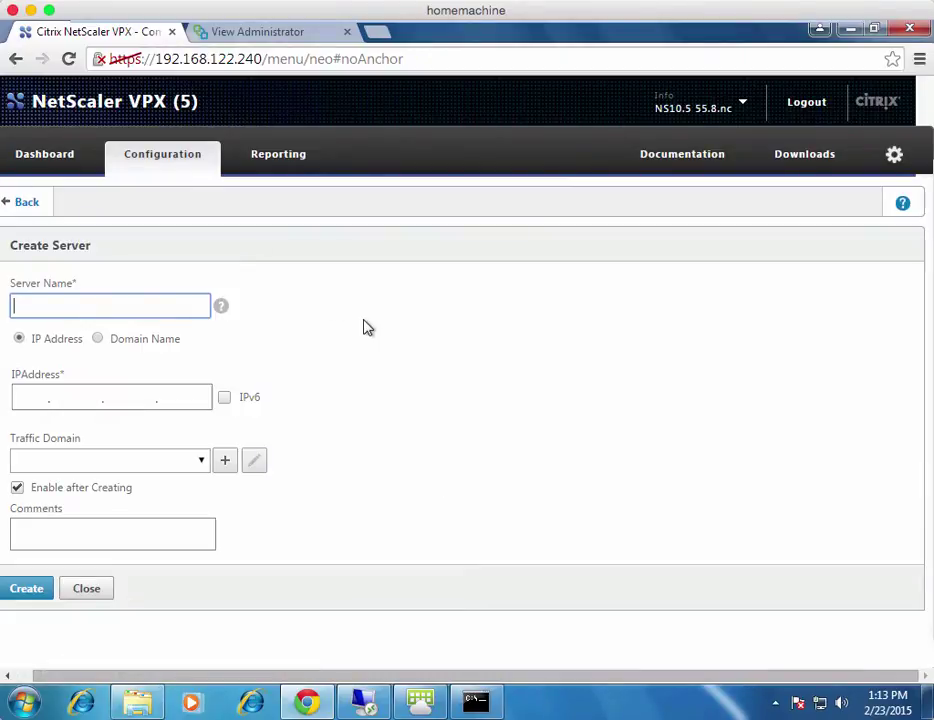
text(wc601)
click(38, 396)
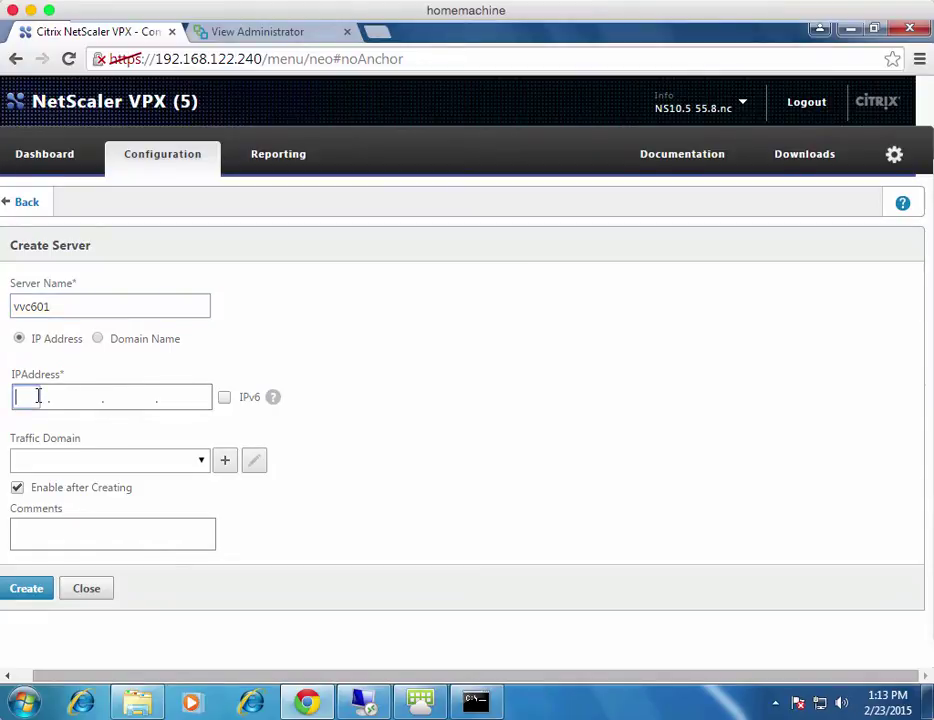
text(192.168.)
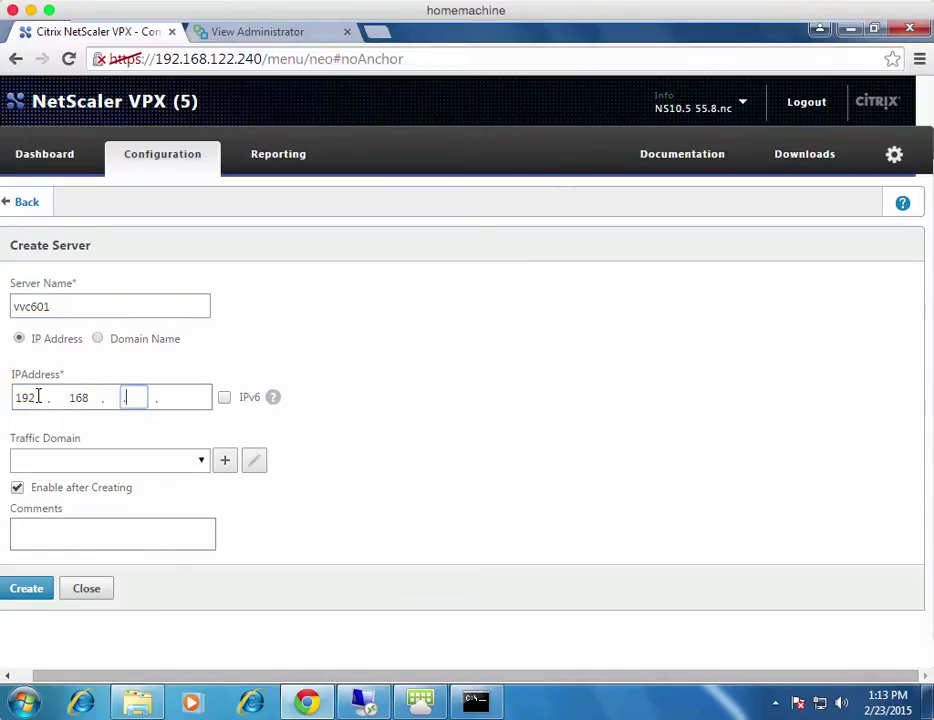
text(122.20)
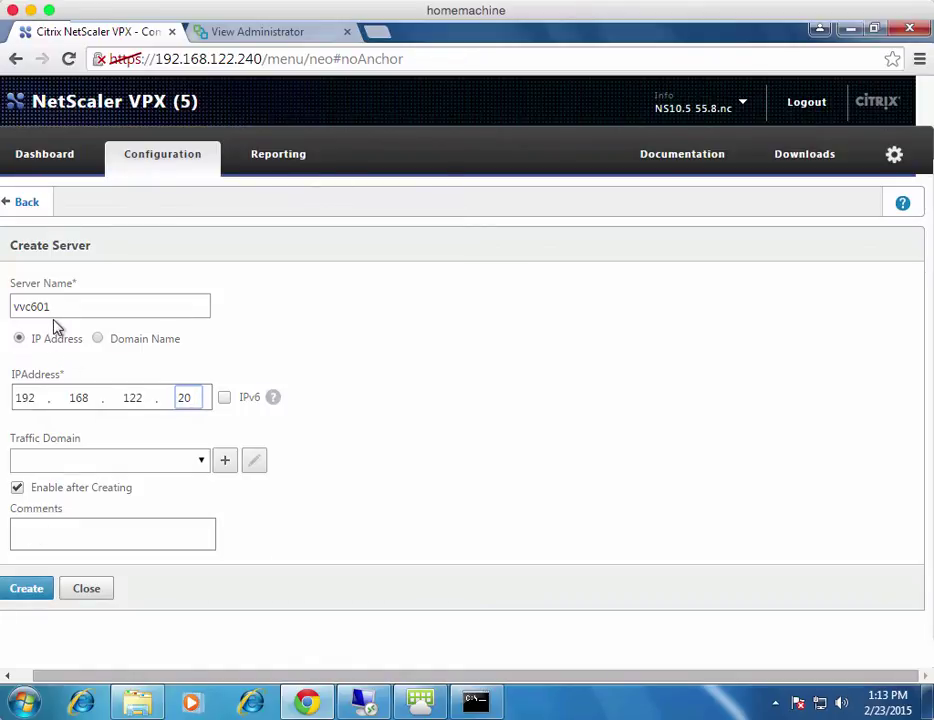
click(29, 594)
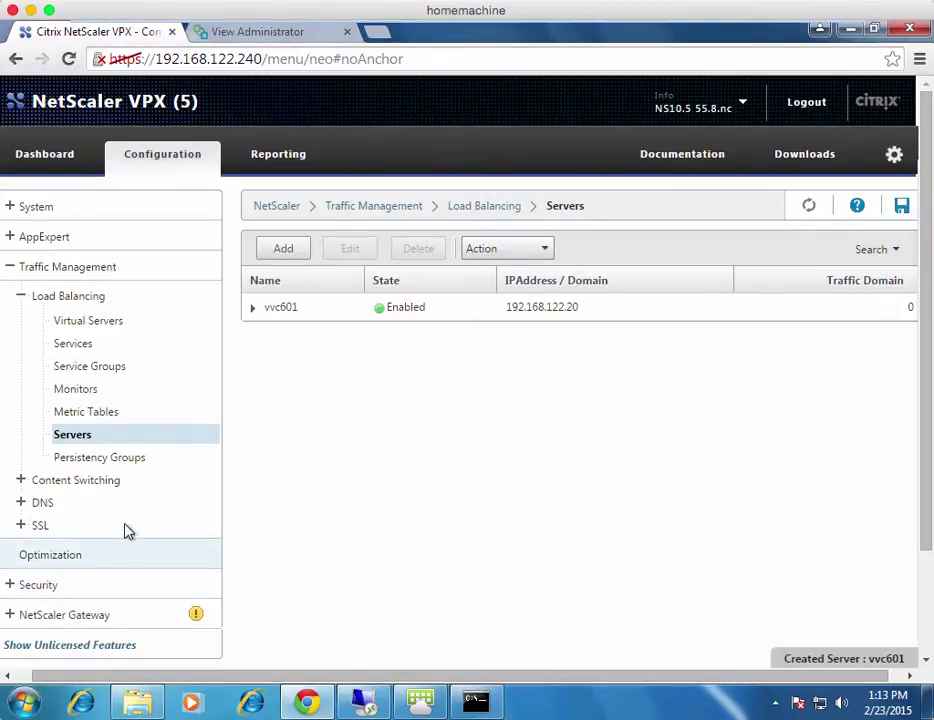
- Create server vvc602 with IP address 192.168.122.21
click(287, 254)
text(vvc602)
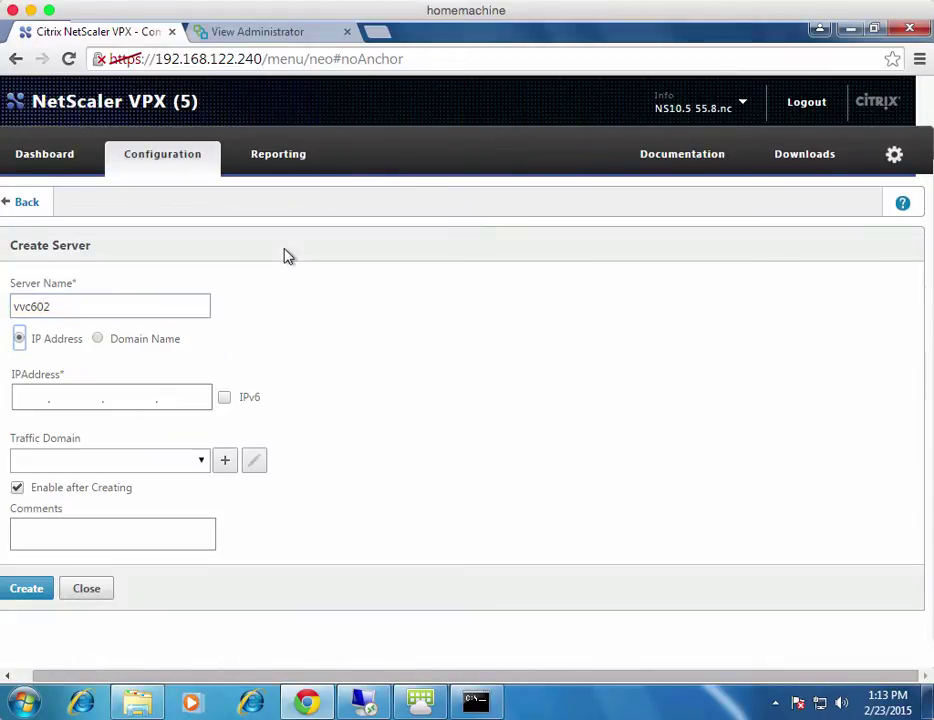
key(Tab)
key(Tab)
key(shift+Tab)
text(192.168.122.2)
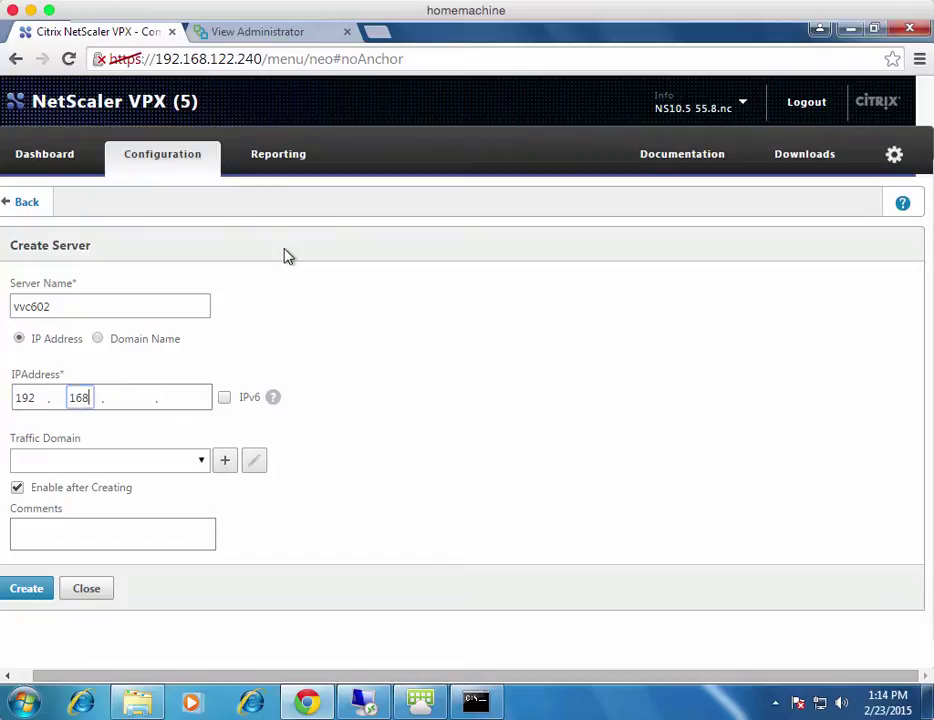
text(1)
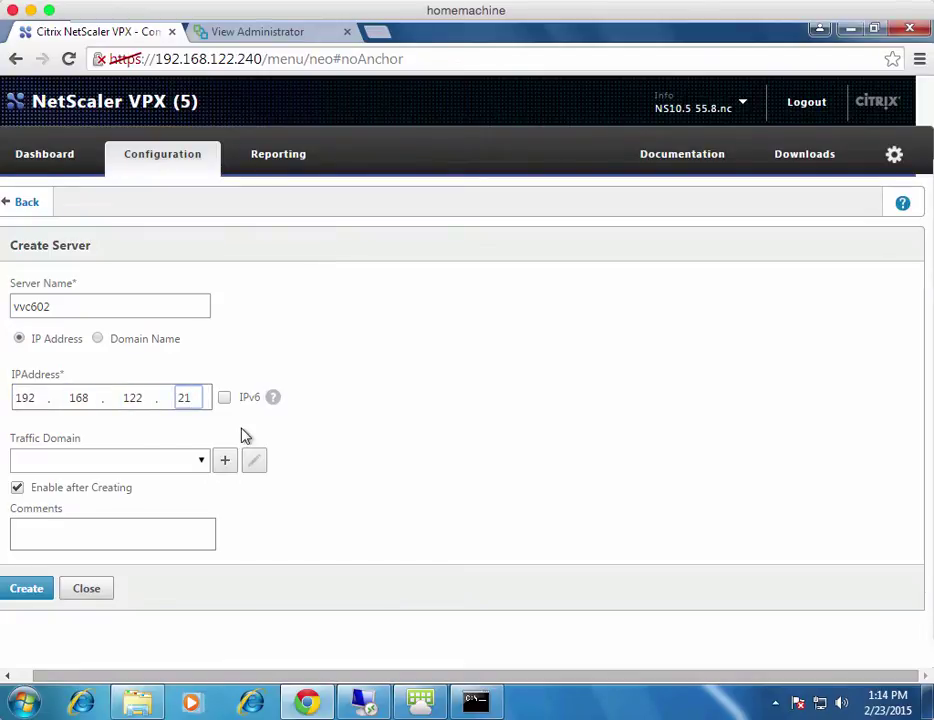
click(14, 592)
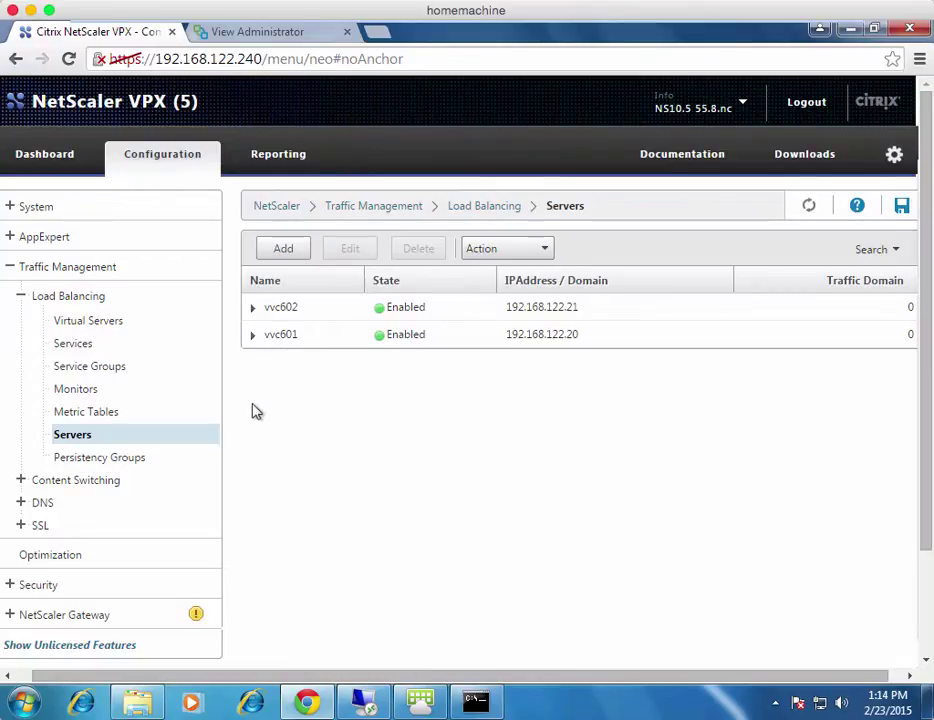
- Go to the Load Balancing Monitors page showing built-in ping, tcp and http monitors
click(143, 393)
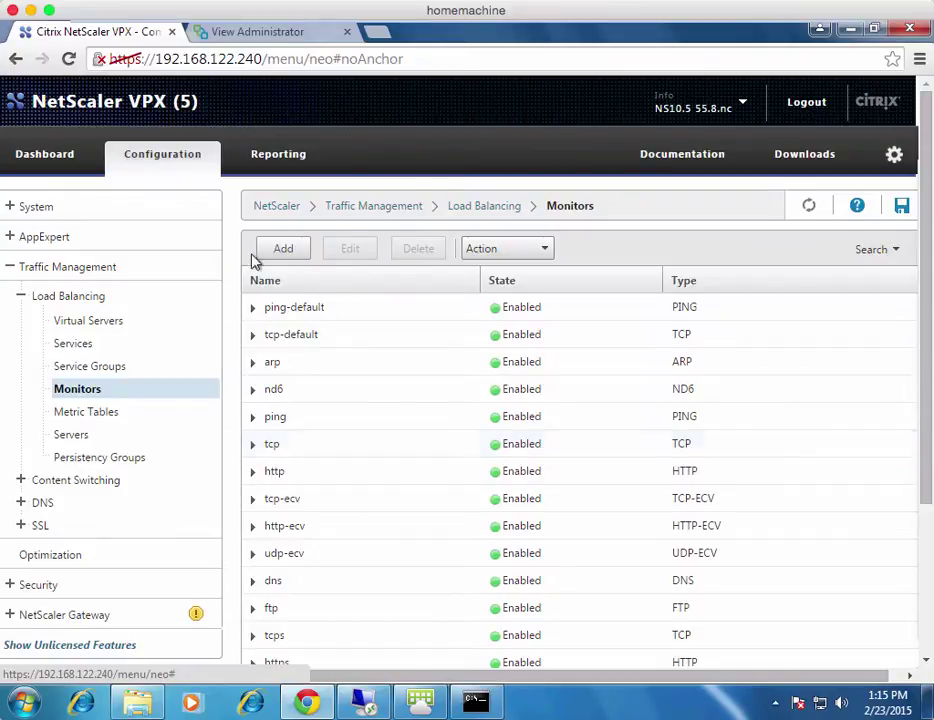
click(385, 35)
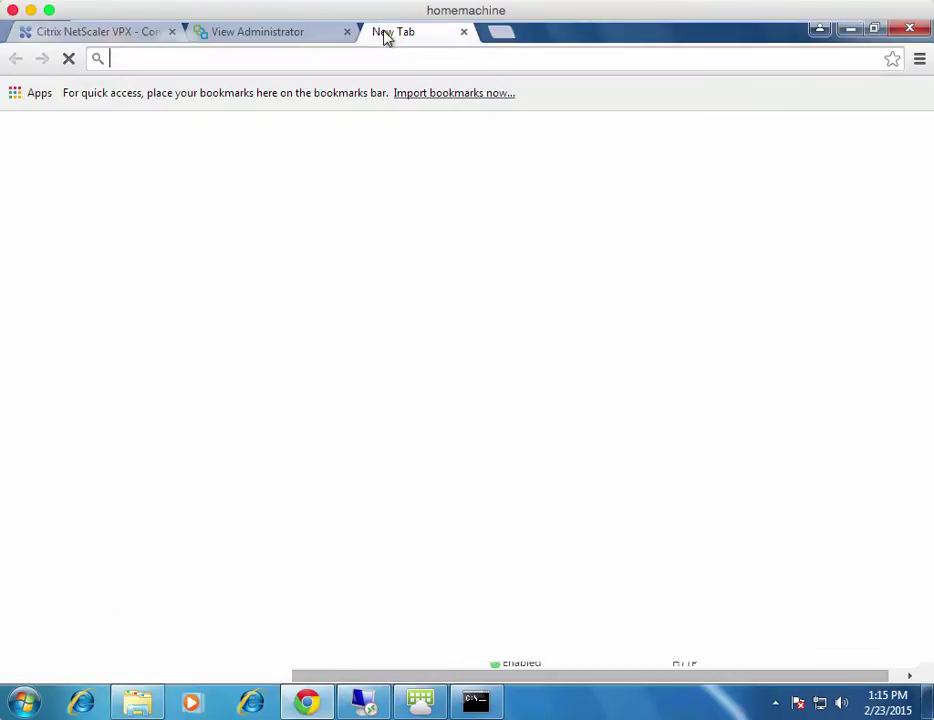
text(https://192.168)
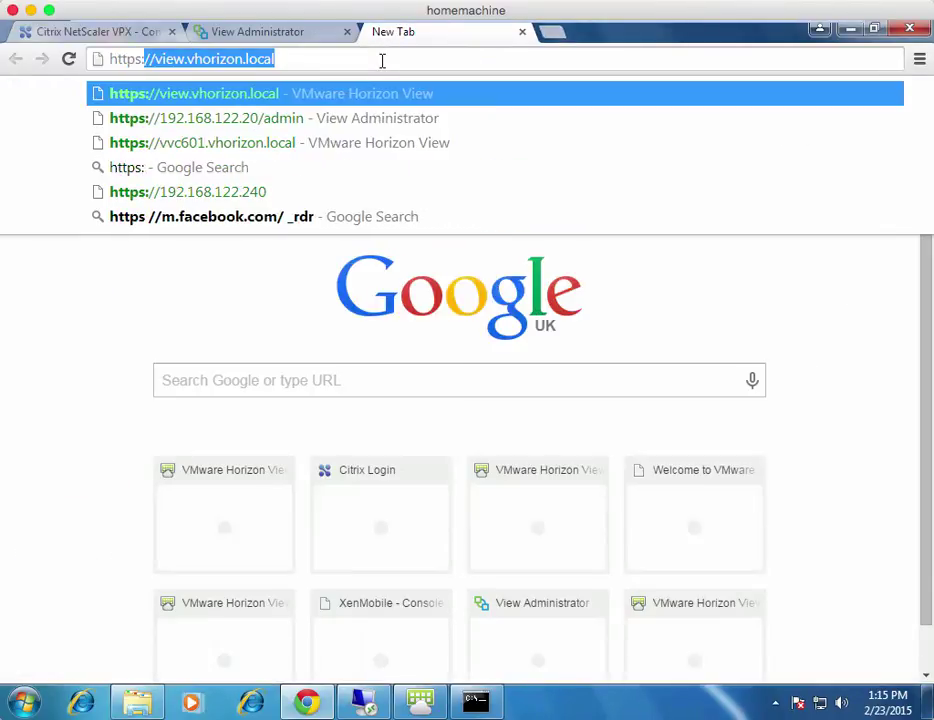
text(.12)
key(BackSpace)
key(BackSpace)
key(BackSpace)
text(.122)
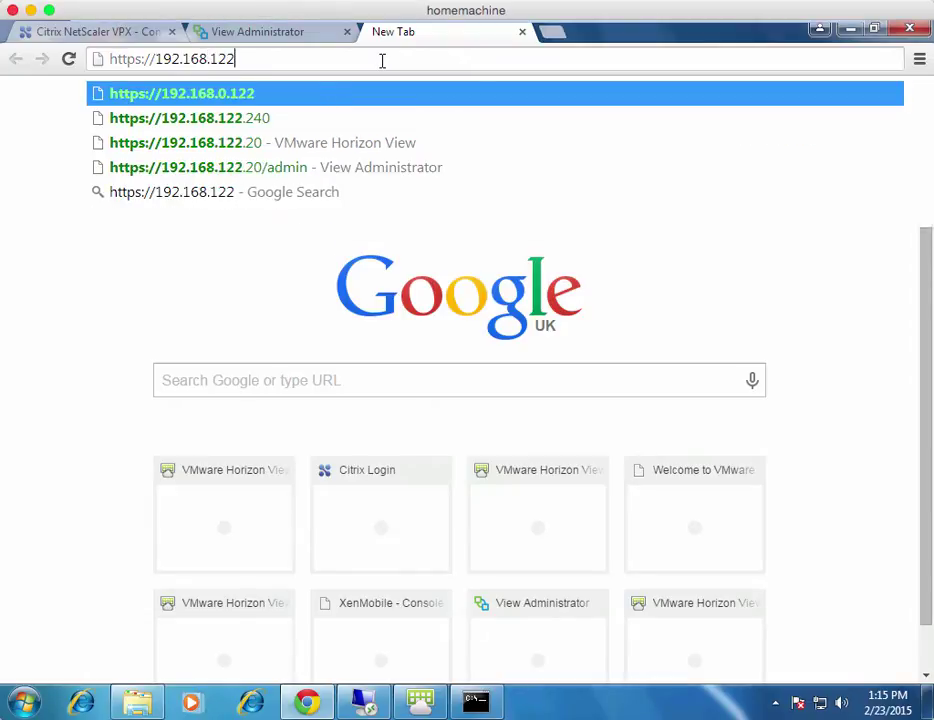
text(.)
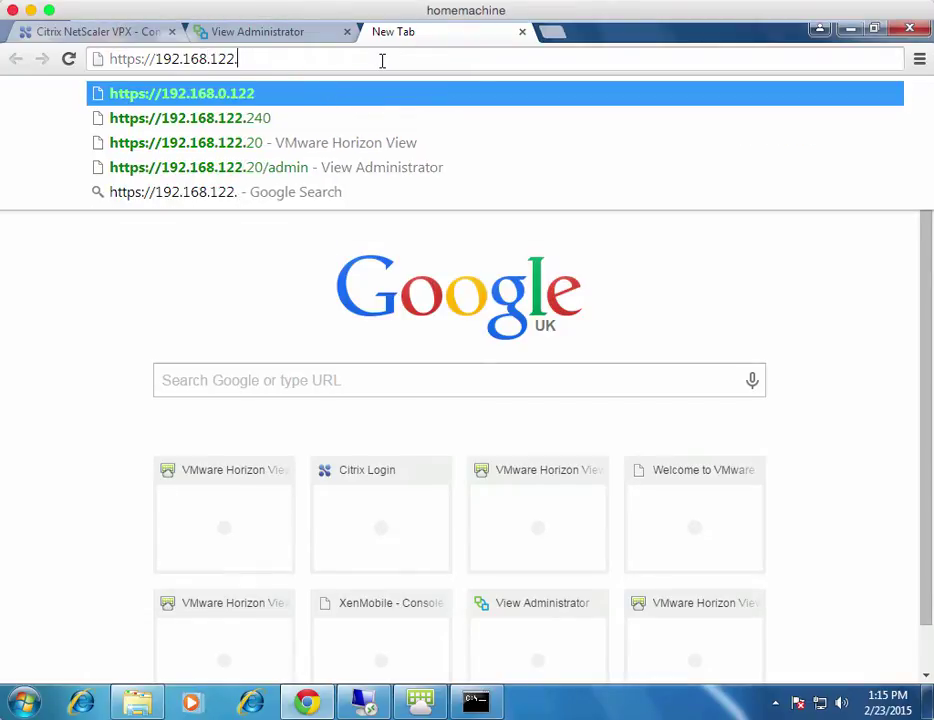
text(20:8443)
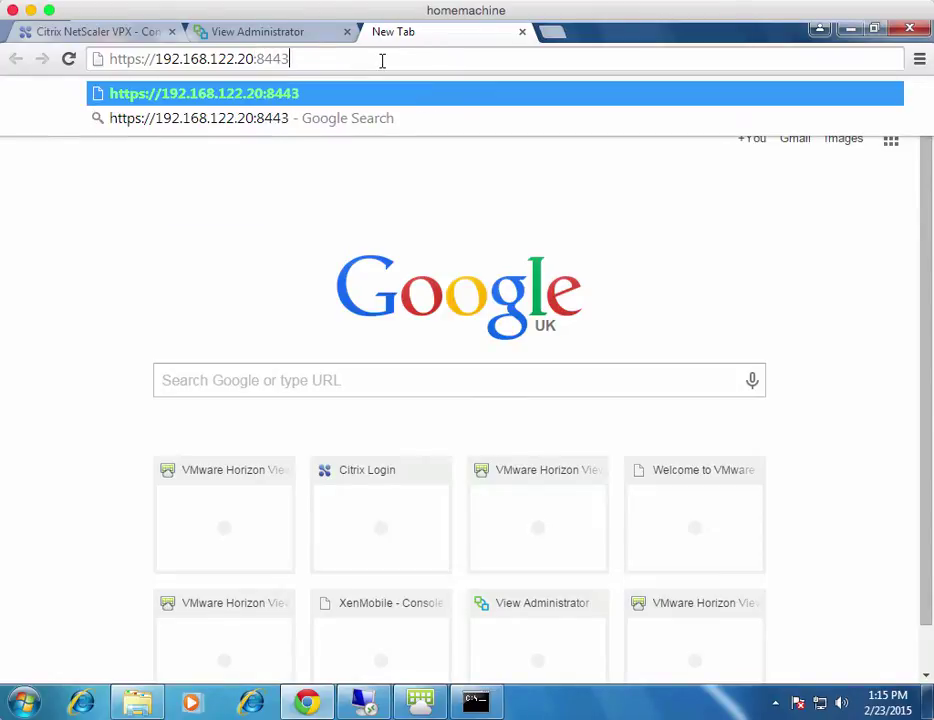
key(Return)
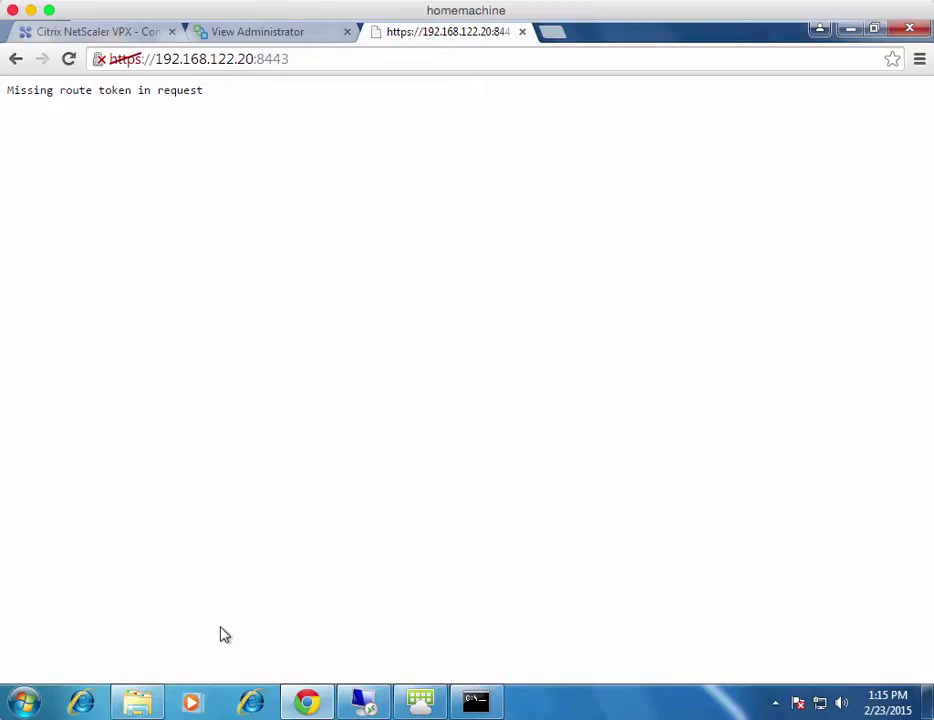
click(251, 700)
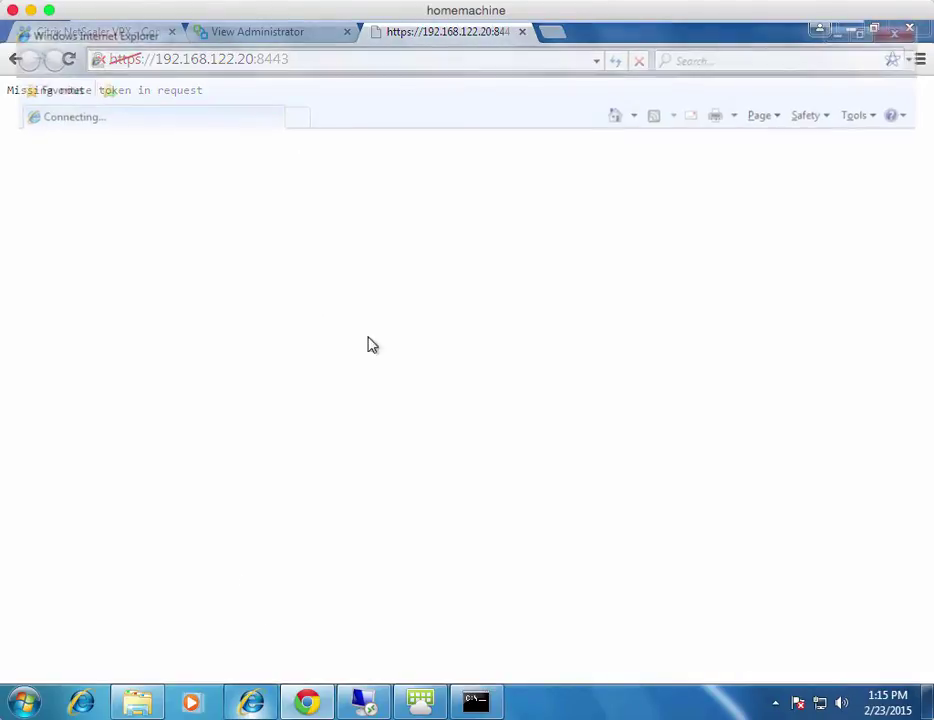
click(309, 55)
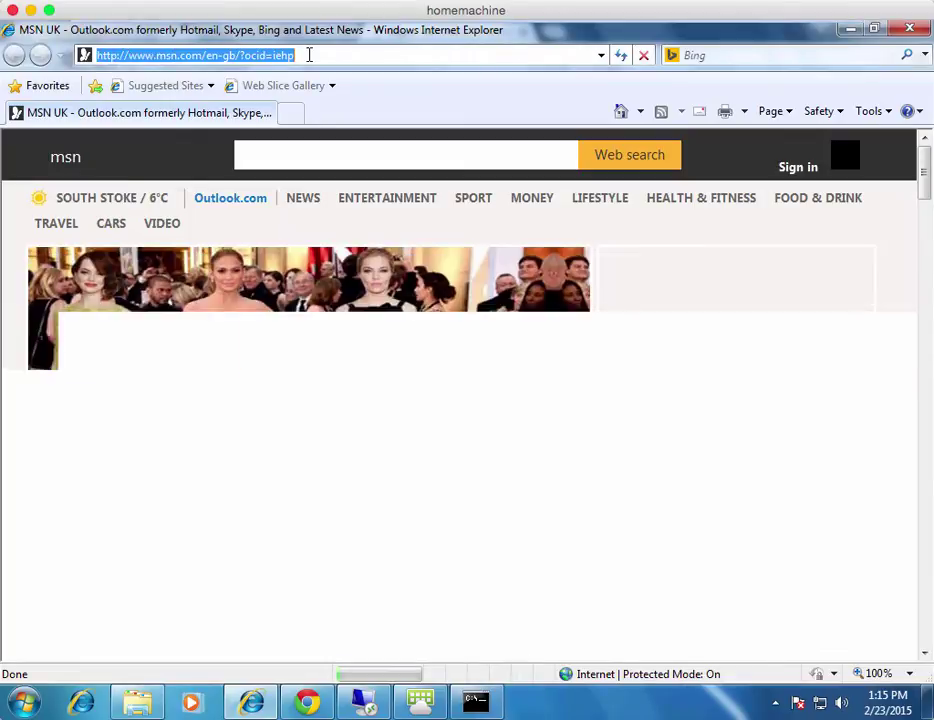
text(https://)
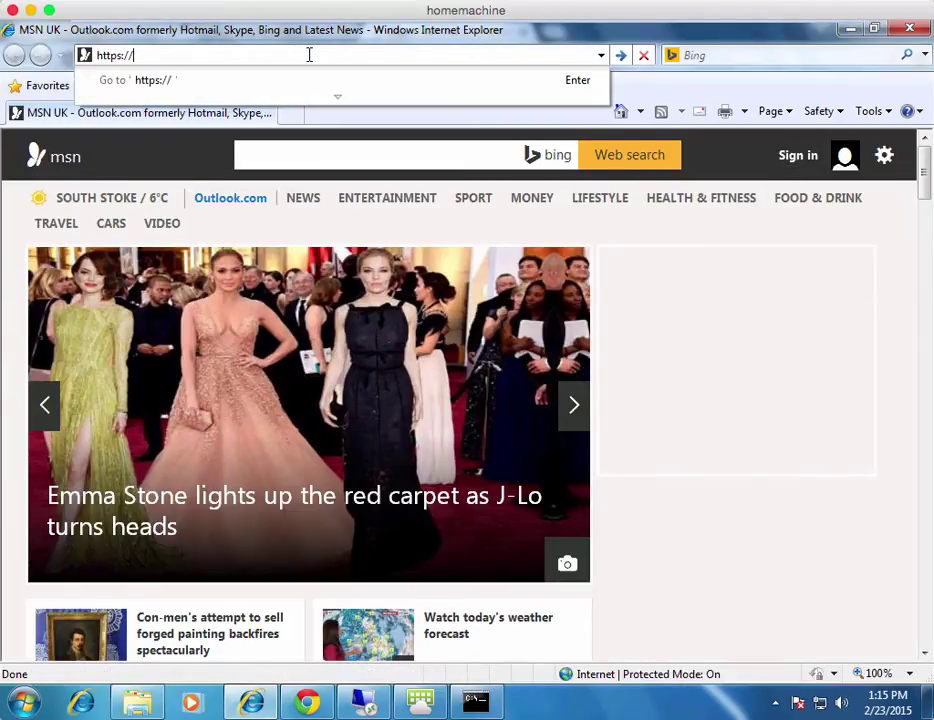
text(192.168.122.20:8)
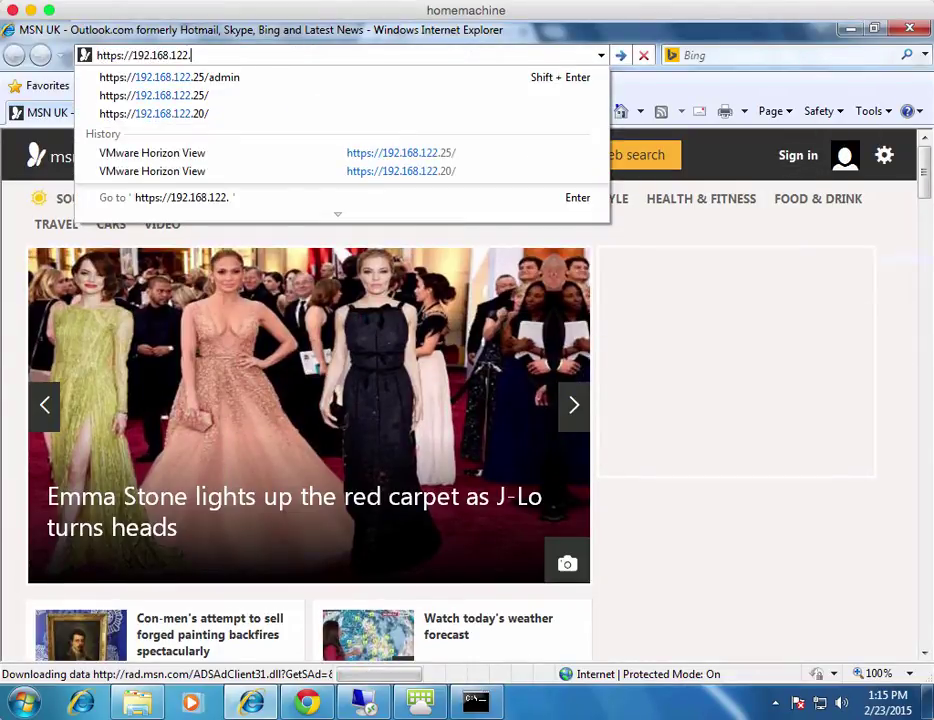
text(443)
key(Return)
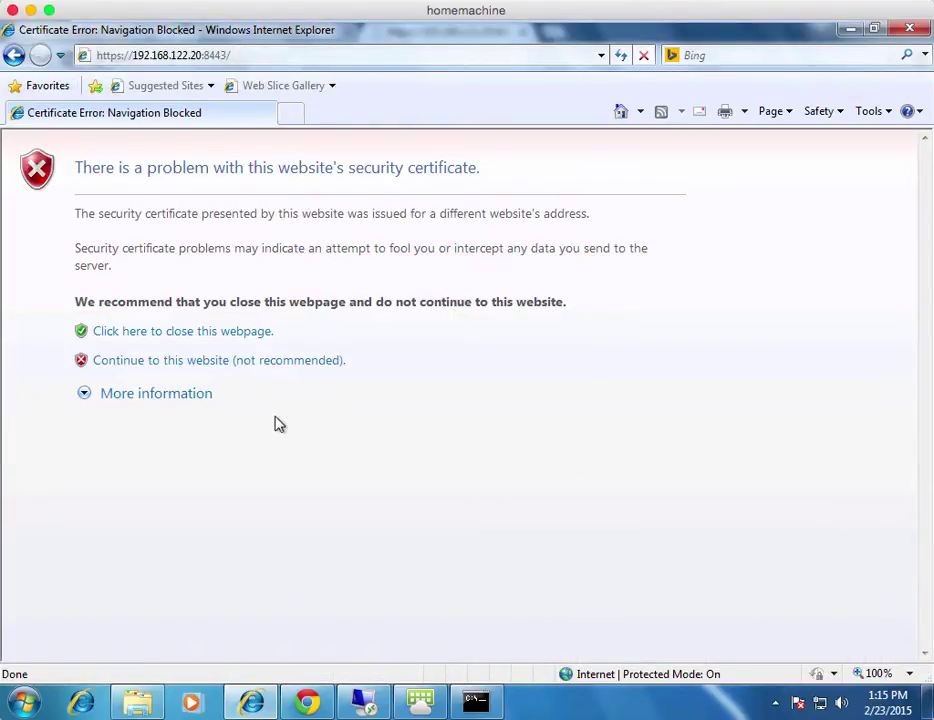
click(272, 362)
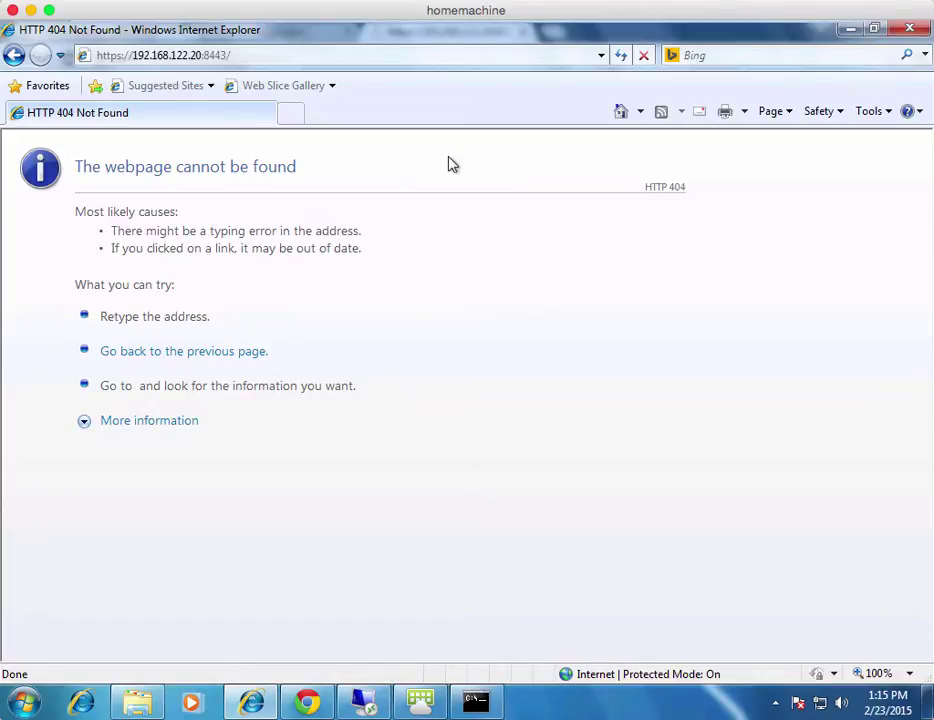
click(910, 29)
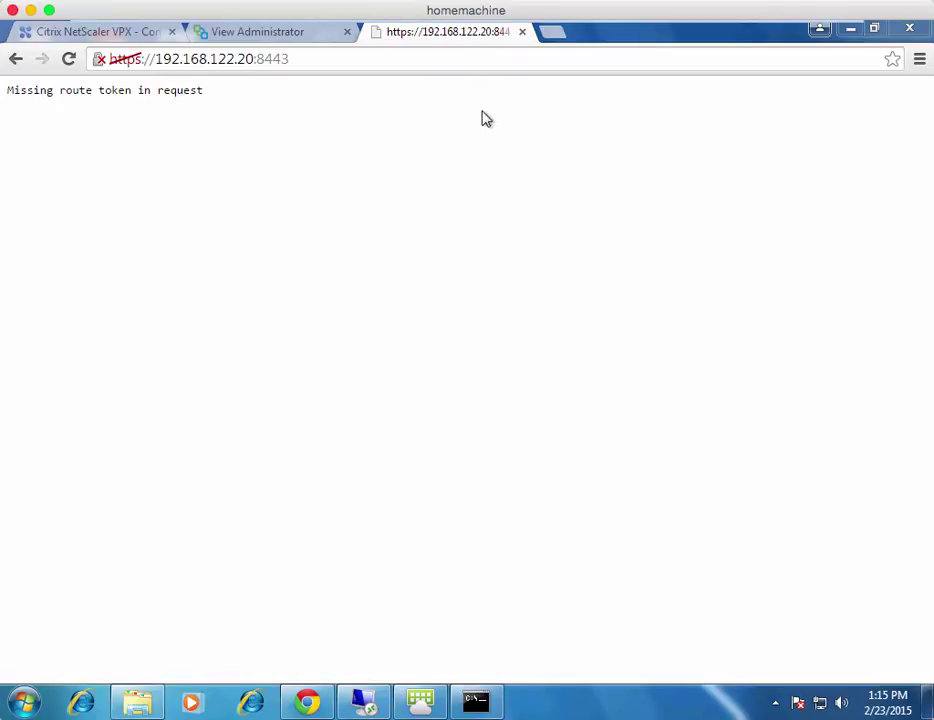
- Close the test tab and start a new monitor named view_blast
click(523, 33)
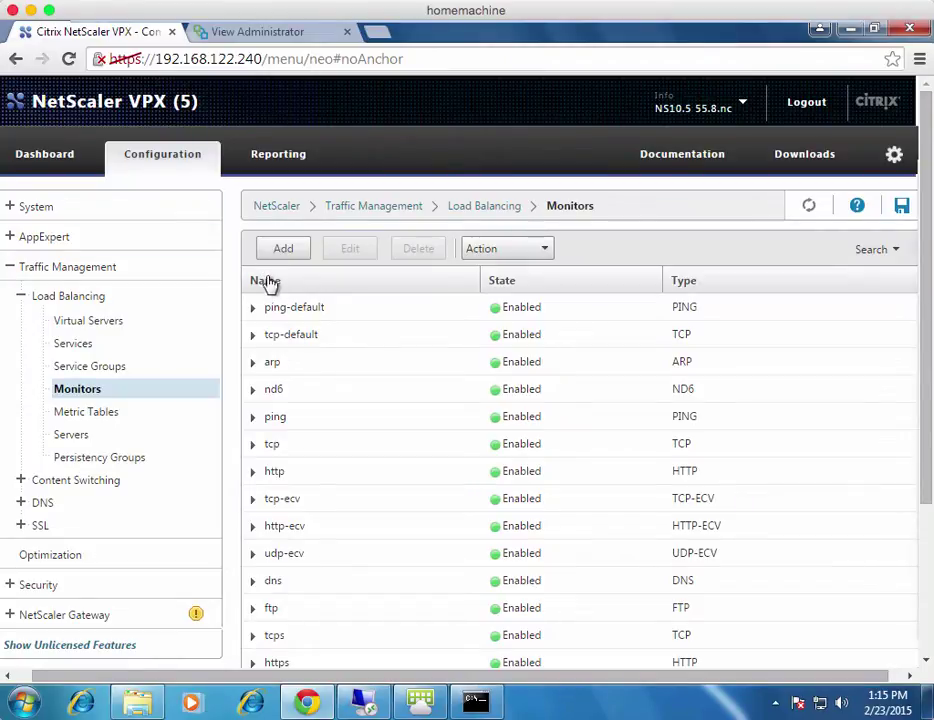
click(282, 256)
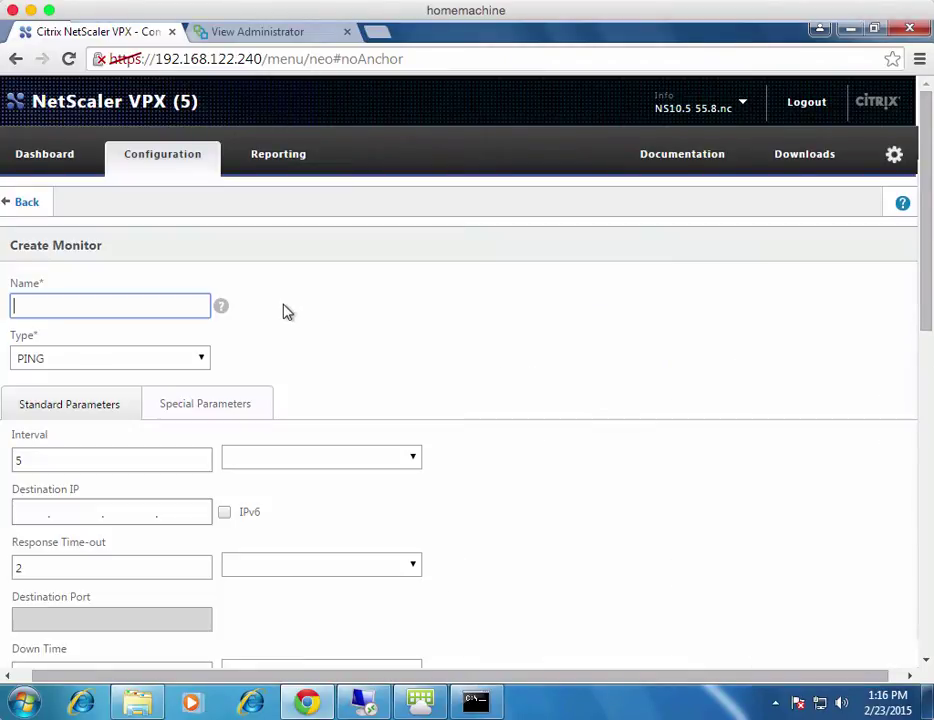
text(http)
key(BackSpace)
key(BackSpace)
key(BackSpace)
key(BackSpace)
text(view_)
key(BackSpace)
key(BackSpace)
key(BackSpace)
key(BackSpace)
text(iew_blast)
- Set the monitor type to HTTP, destination port 8443, with Secure enabled
click(200, 358)
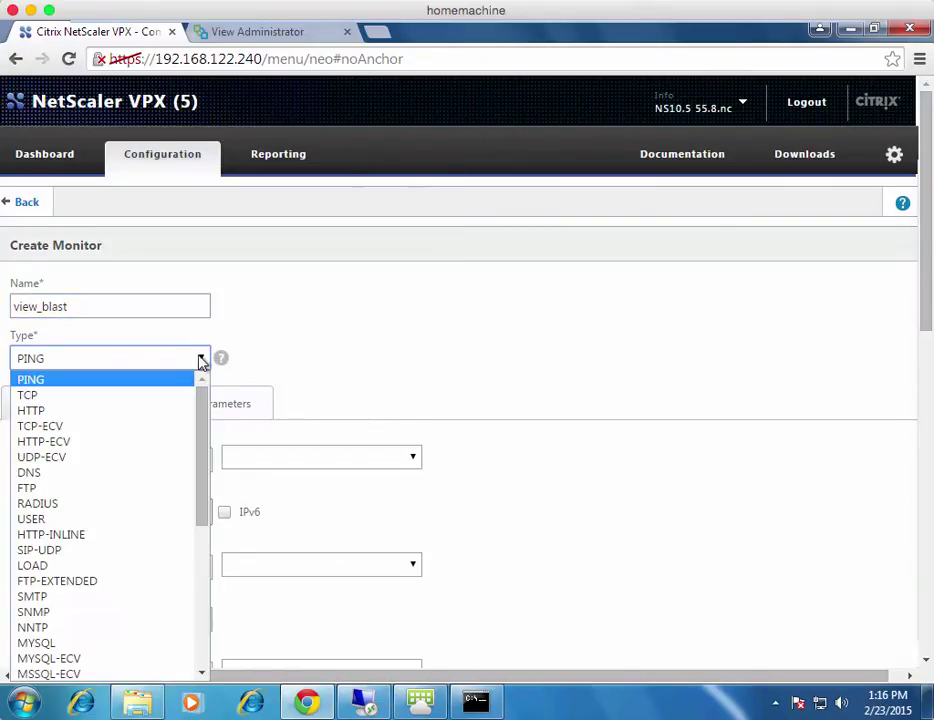
click(166, 413)
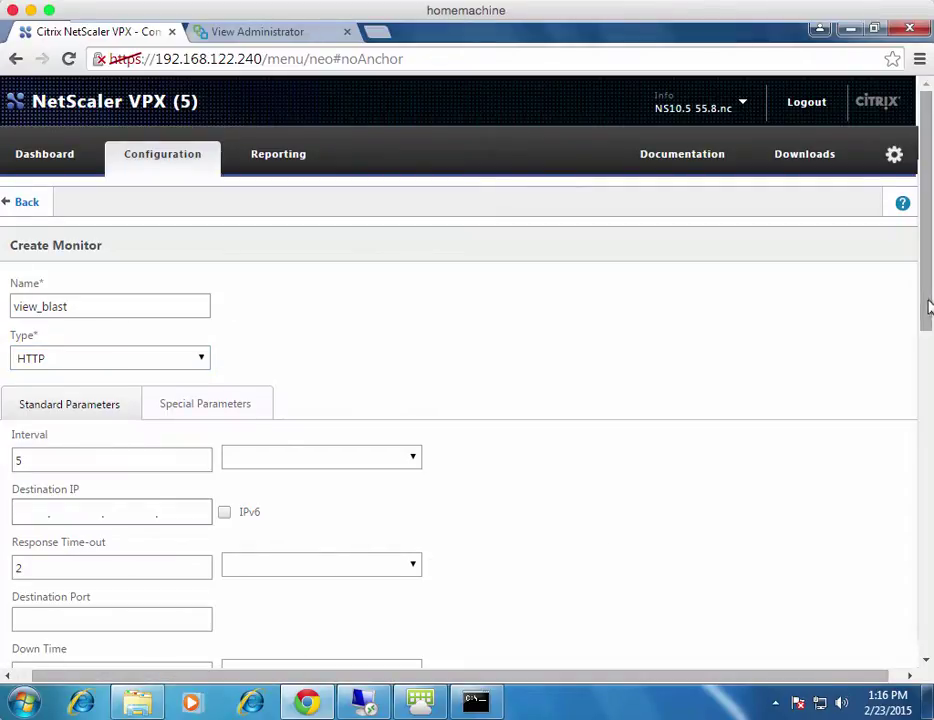
scroll(917, 371, down, 1)
scroll(917, 371, down, 3)
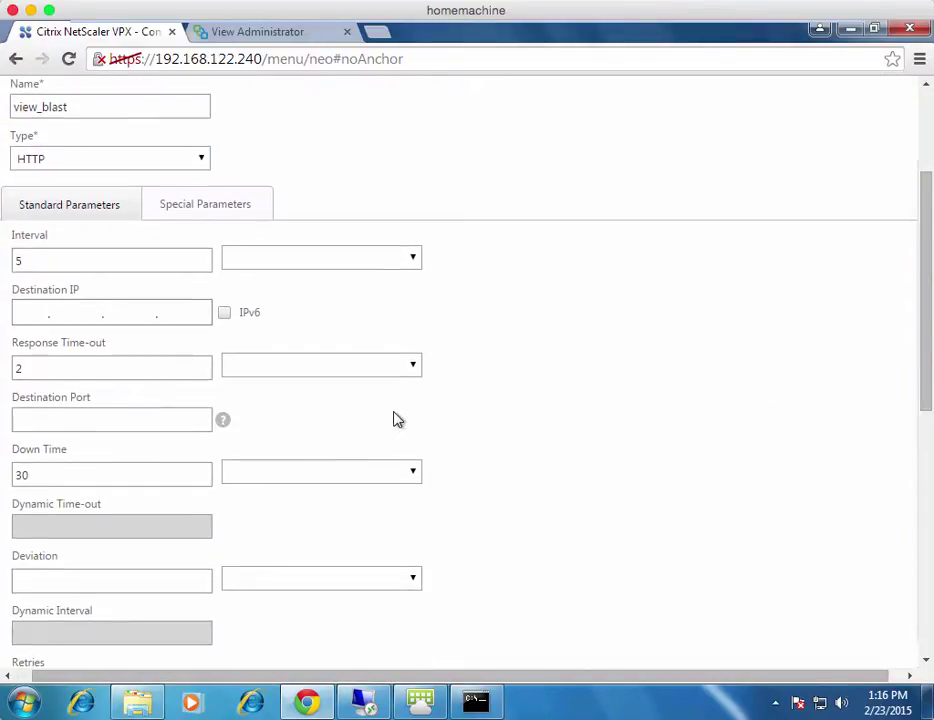
click(202, 420)
text(8443)
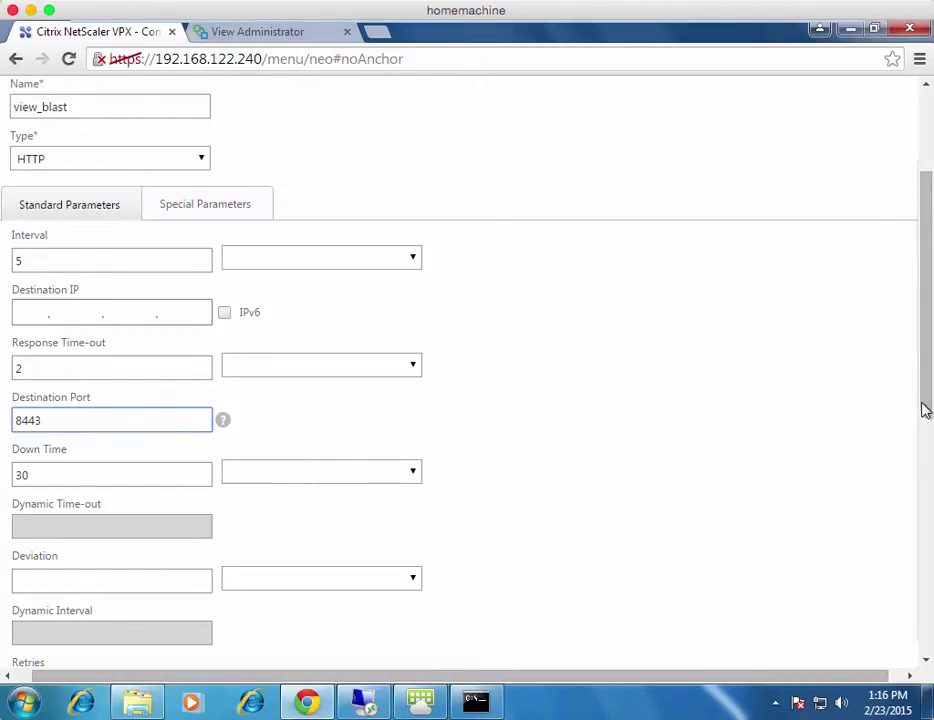
drag(925, 410, 878, 673)
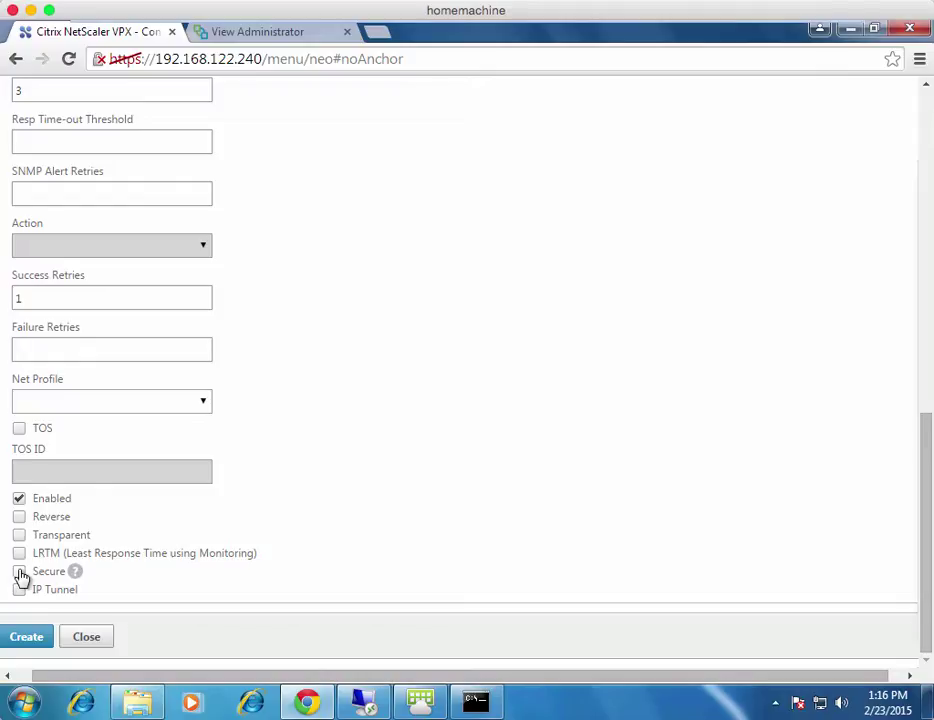
click(20, 572)
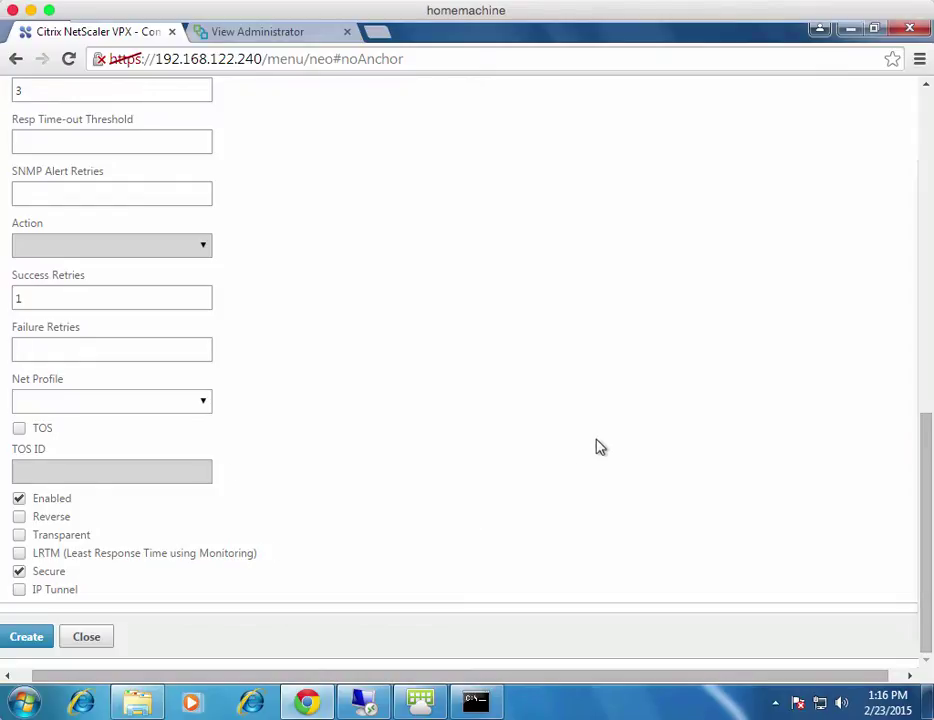
drag(928, 496, 884, 215)
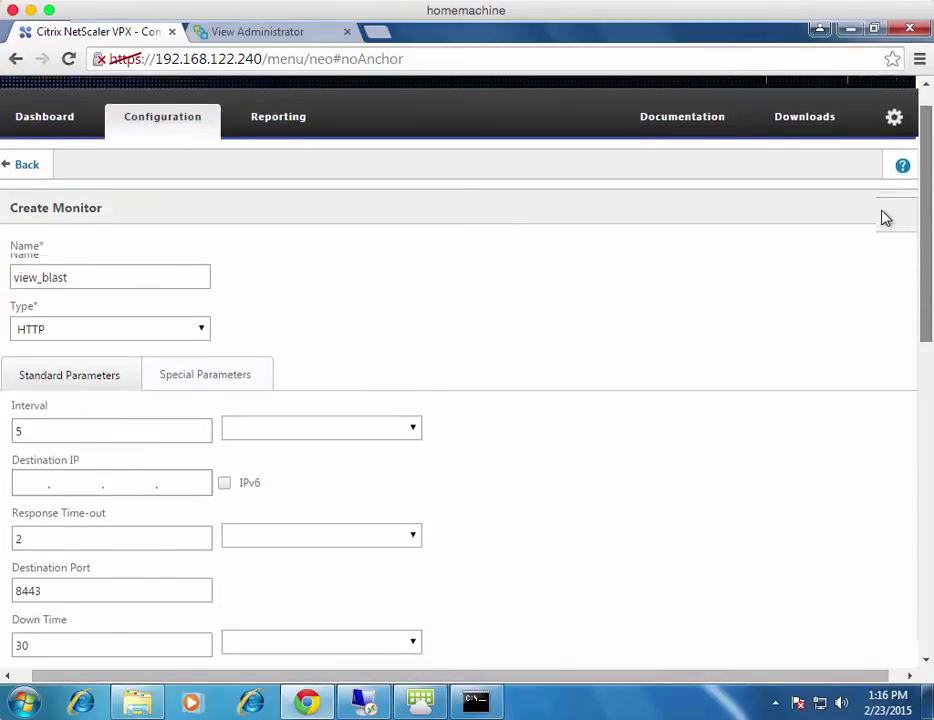
click(224, 308)
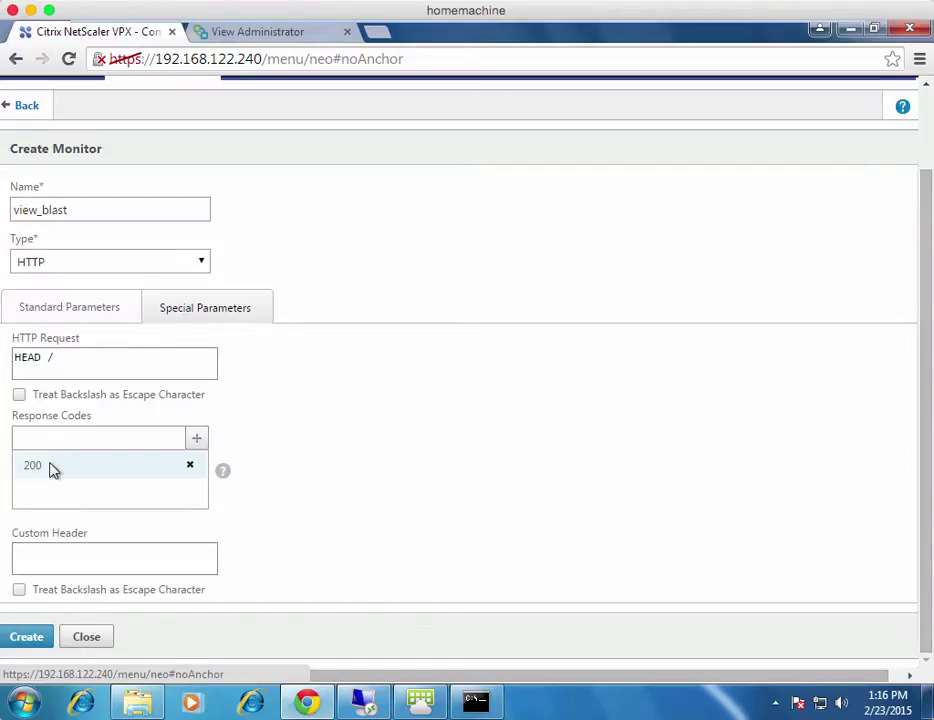
- Add 404 to the accepted response codes and create the view_blast monitor
click(54, 436)
text(4)
drag(54, 436, 12, 437)
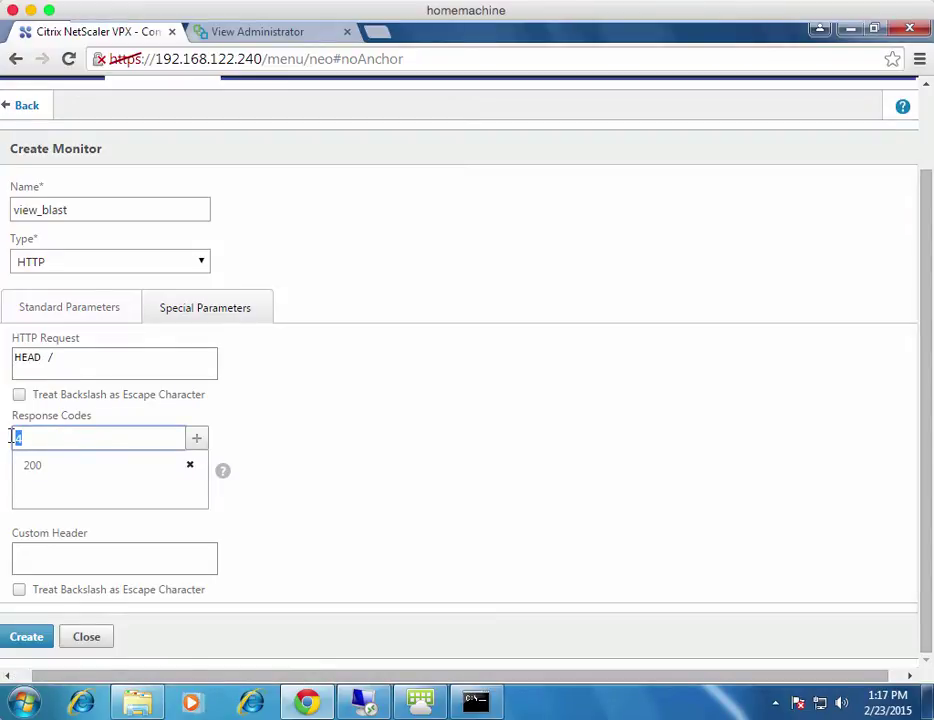
text(404)
click(198, 440)
click(116, 313)
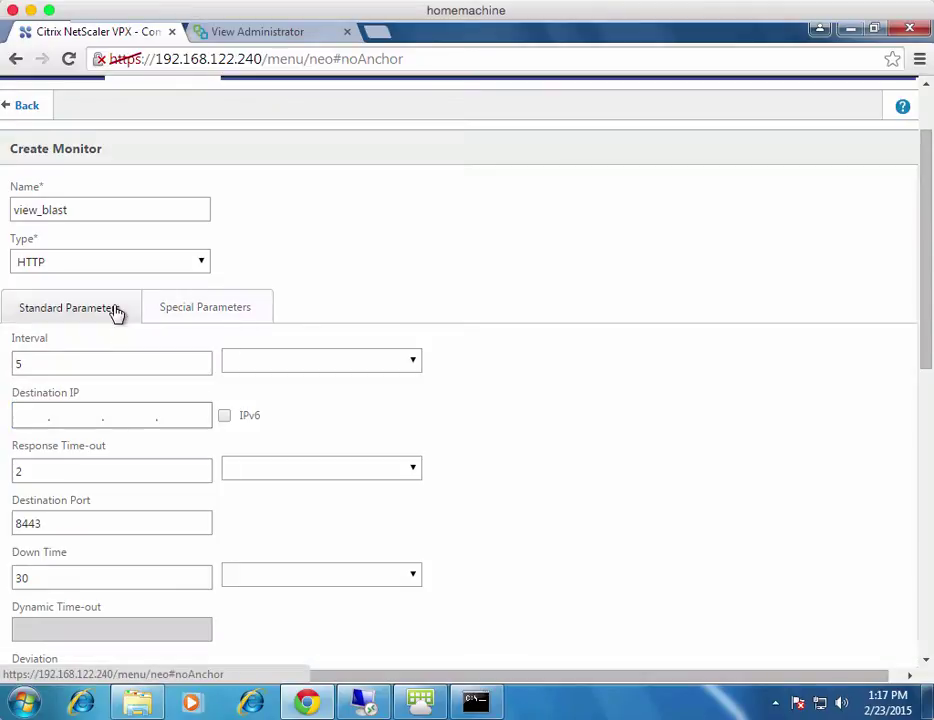
scroll(447, 417, down, 10)
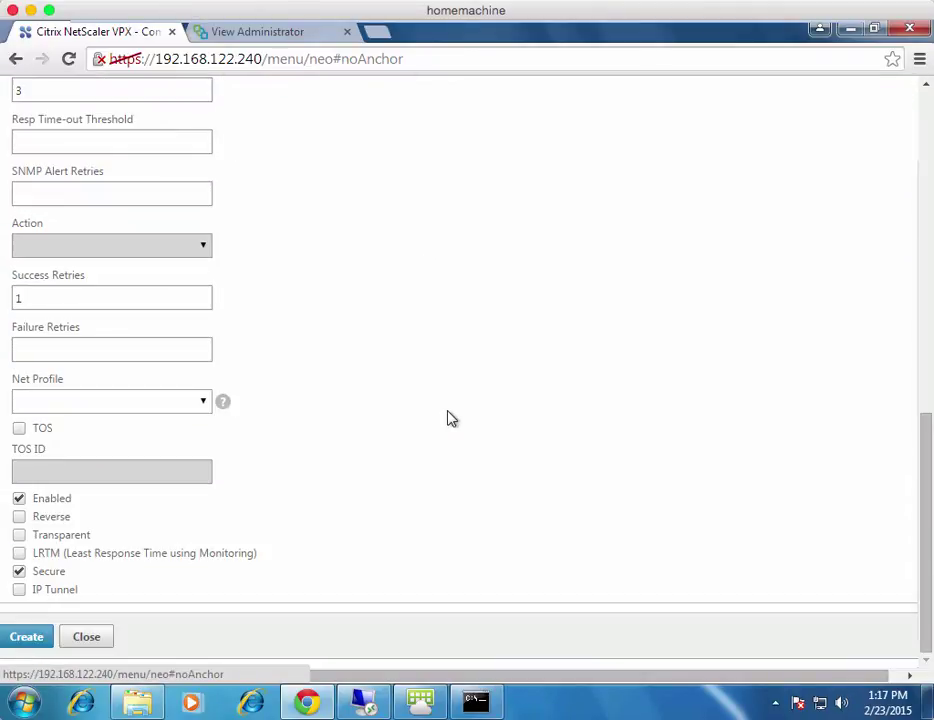
click(27, 636)
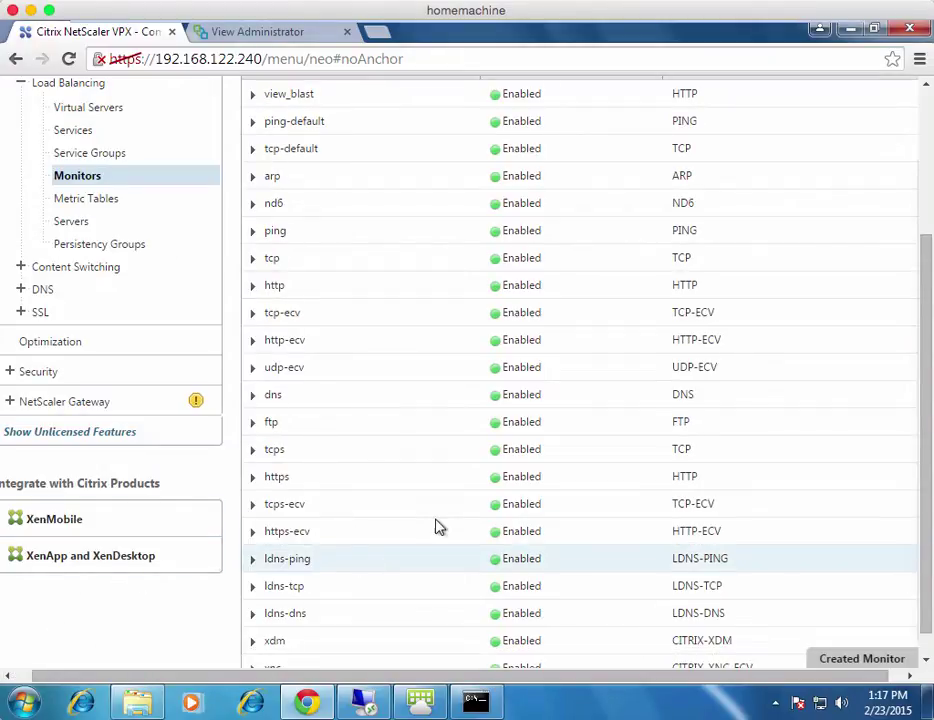
- Go to Traffic Management > Load Balancing > Service Groups, currently empty
scroll(438, 523, down, 1)
scroll(443, 520, up, 3)
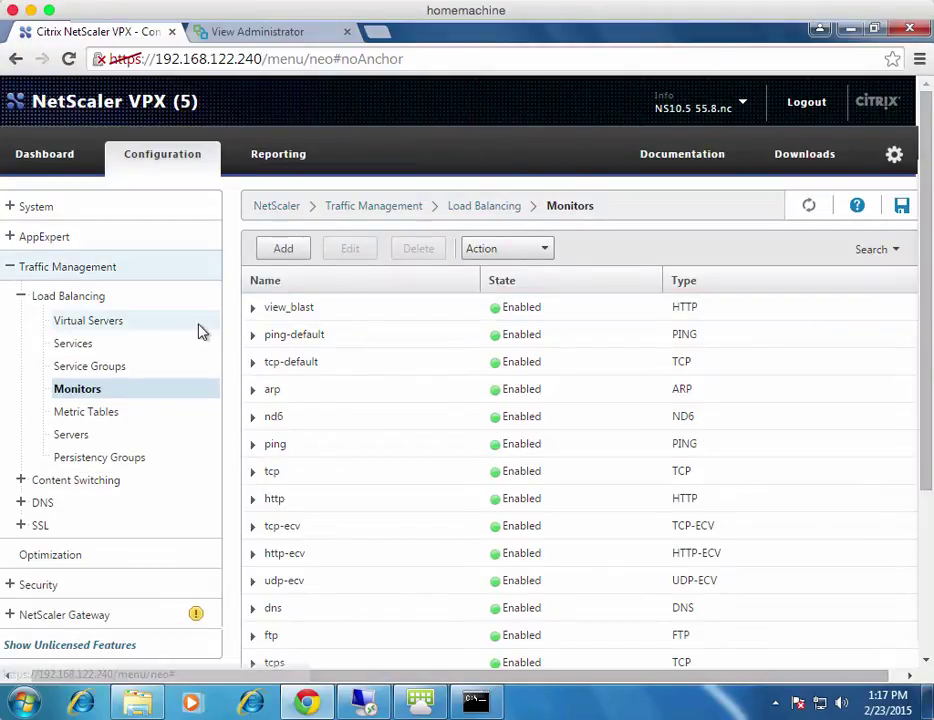
click(148, 372)
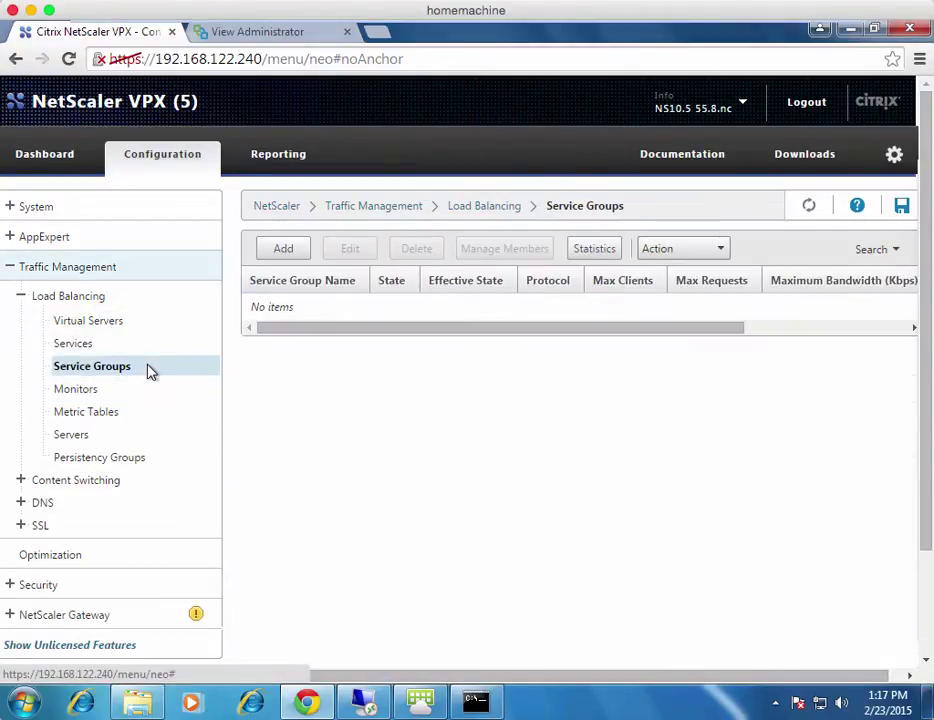
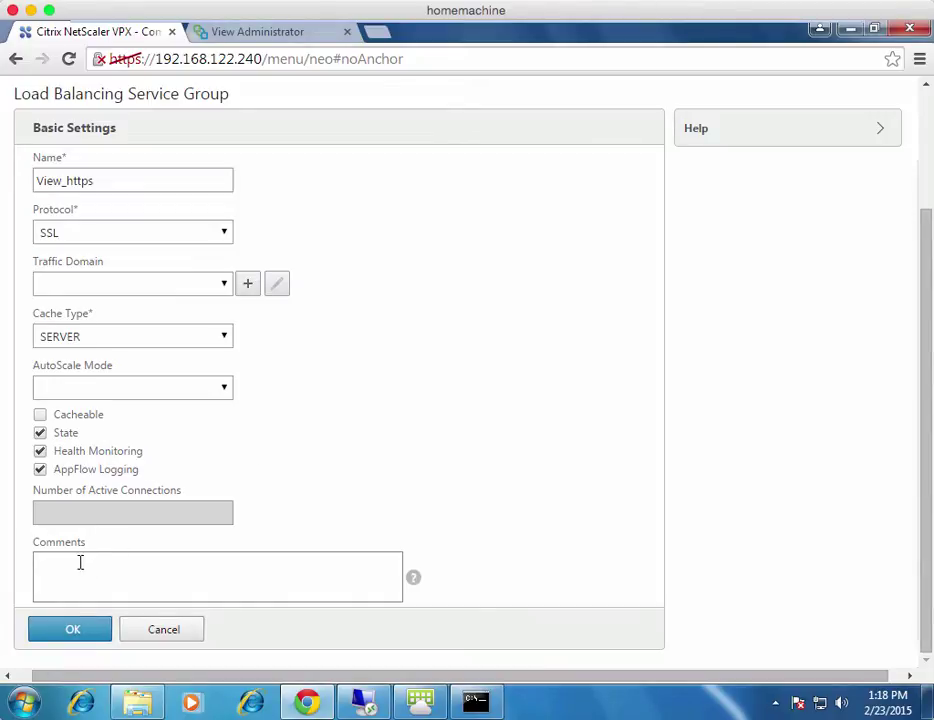
- Save the View_https service group and add its Members section, which is still empty
click(76, 633)
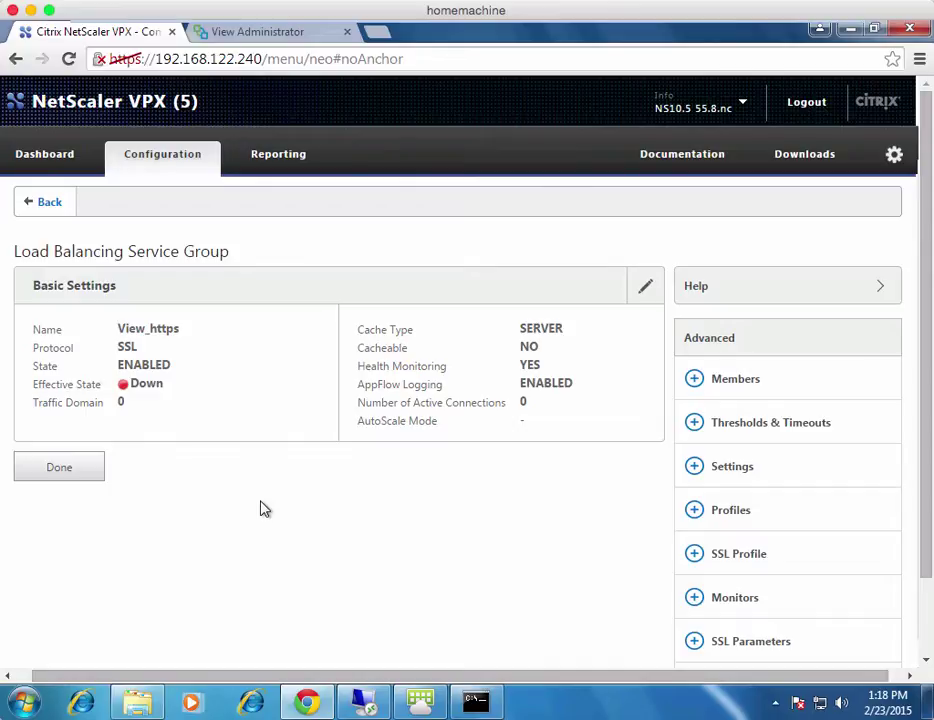
click(708, 378)
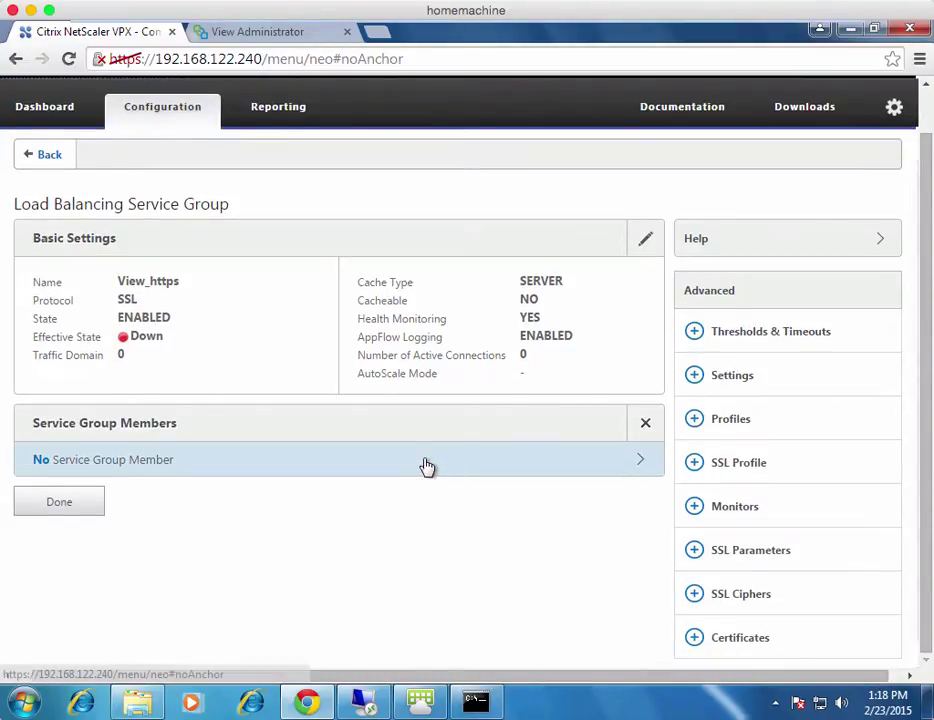
- Bind server-based members vvc601 and vvc602 to View_https on port 443
click(426, 467)
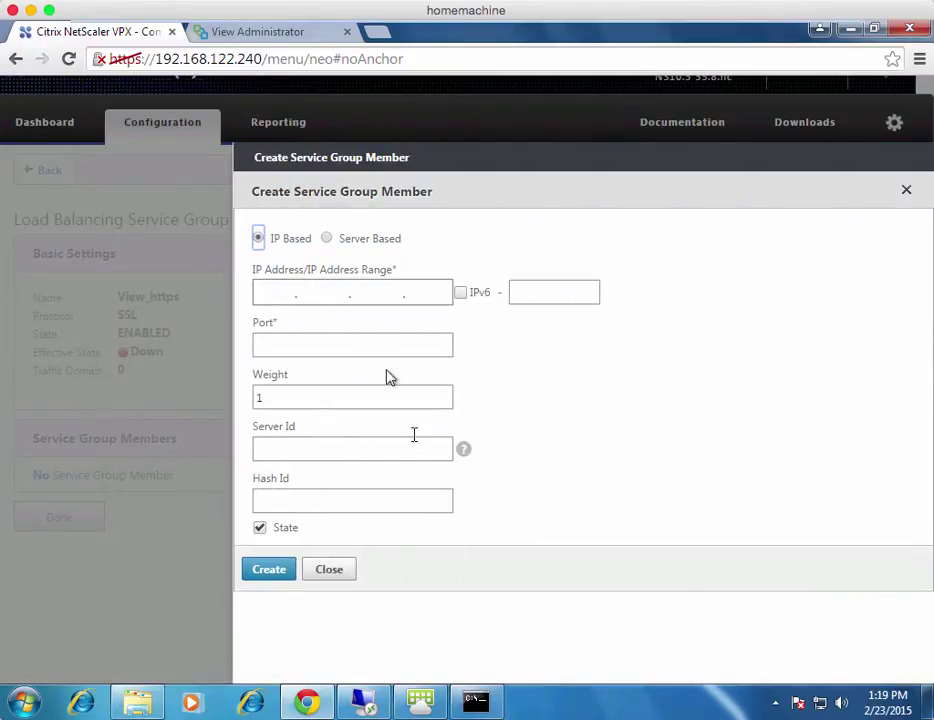
click(326, 240)
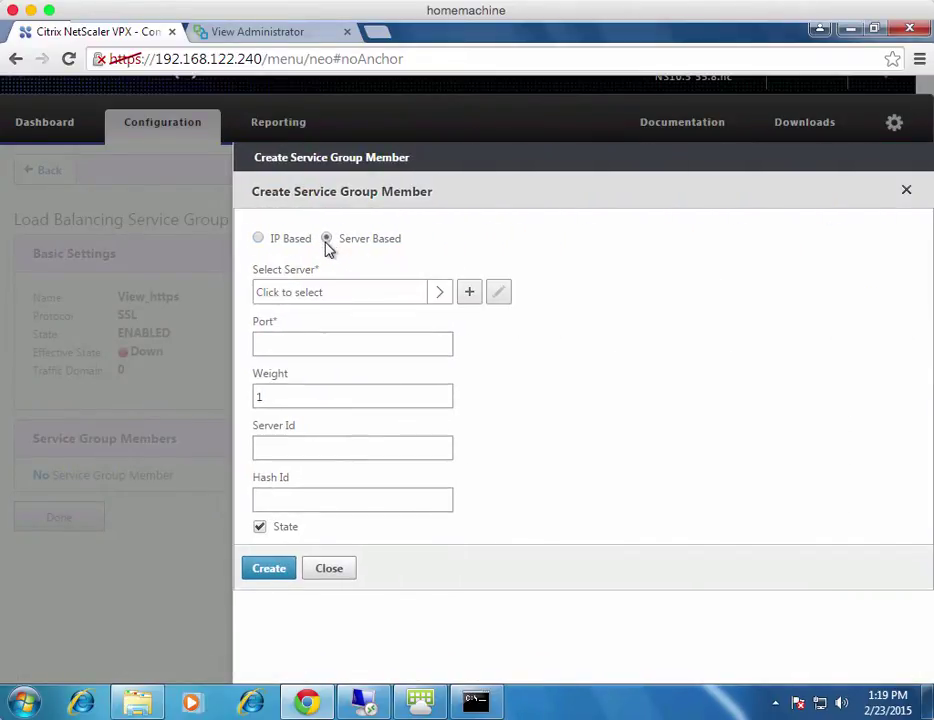
click(401, 296)
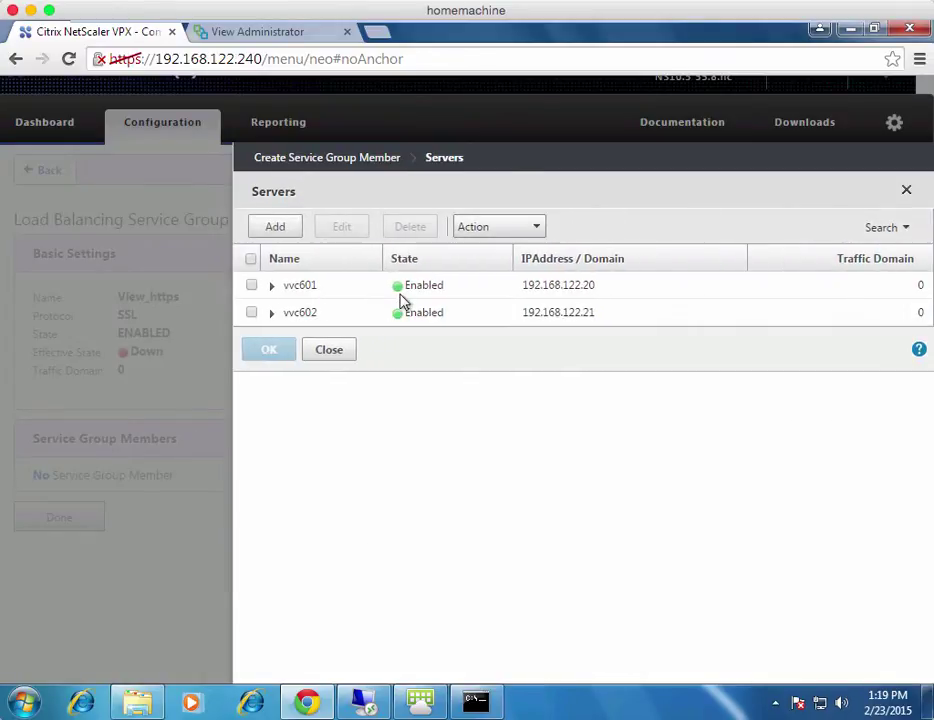
click(251, 285)
click(251, 312)
click(268, 352)
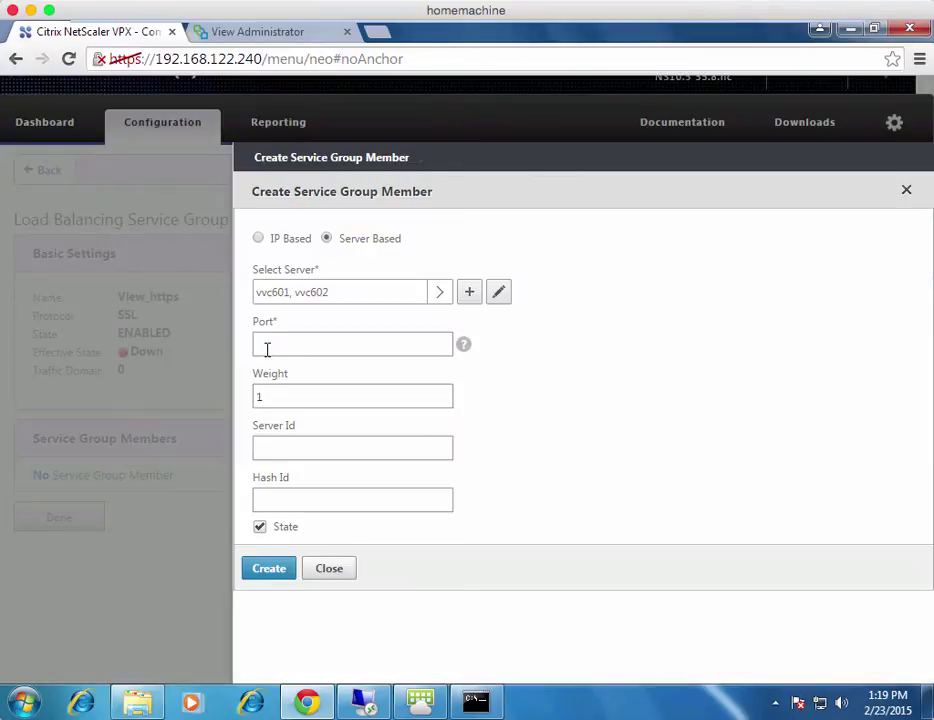
click(276, 347)
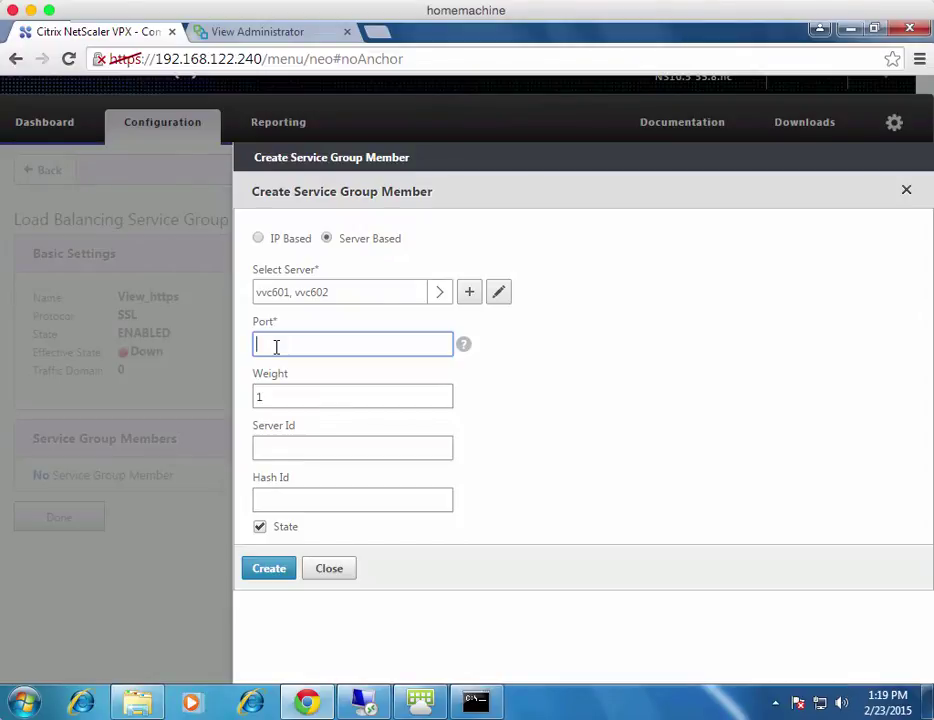
text(443)
click(266, 568)
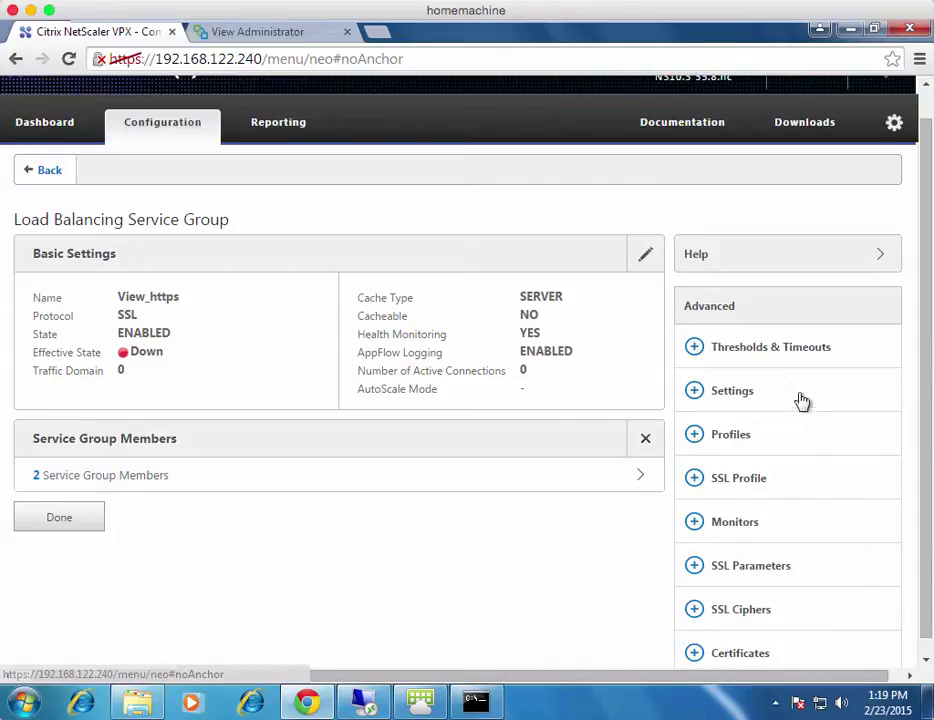
- Add a Monitors section to View_https and bind the https monitor
click(785, 538)
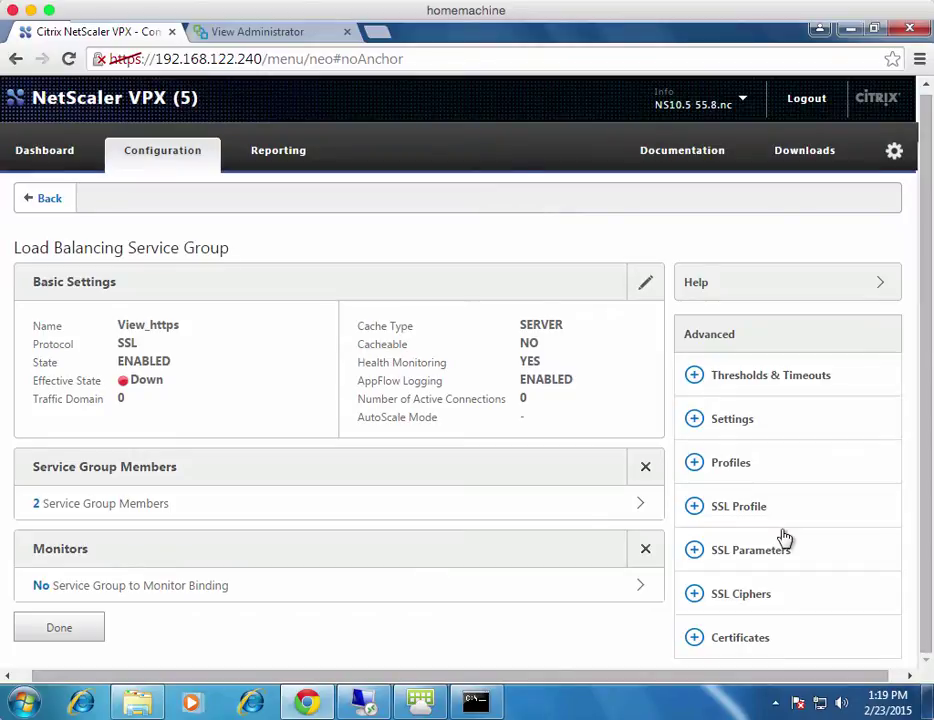
click(538, 595)
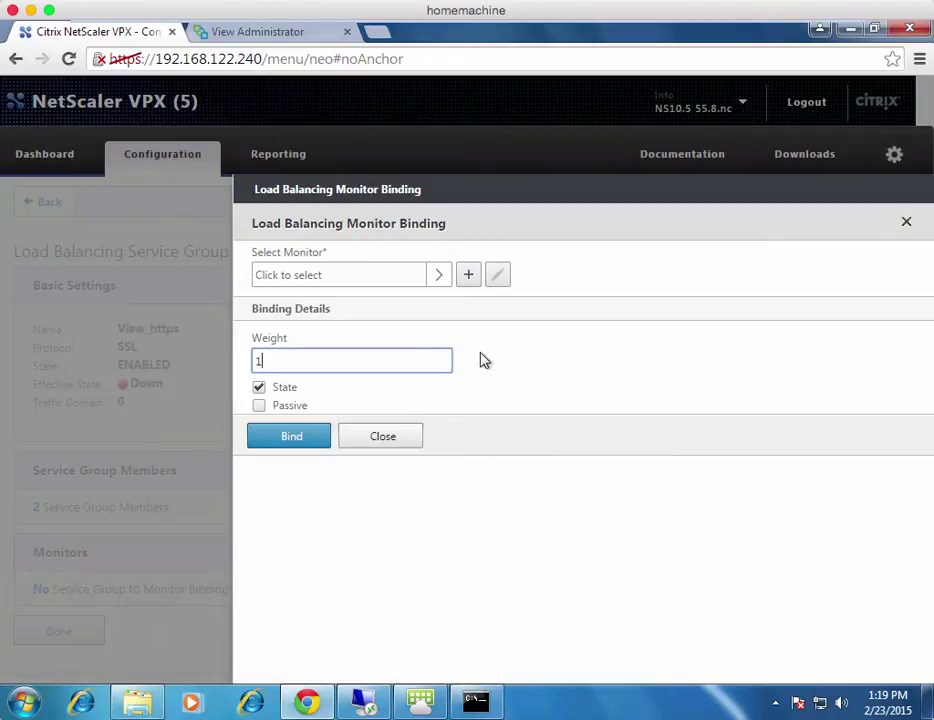
click(392, 273)
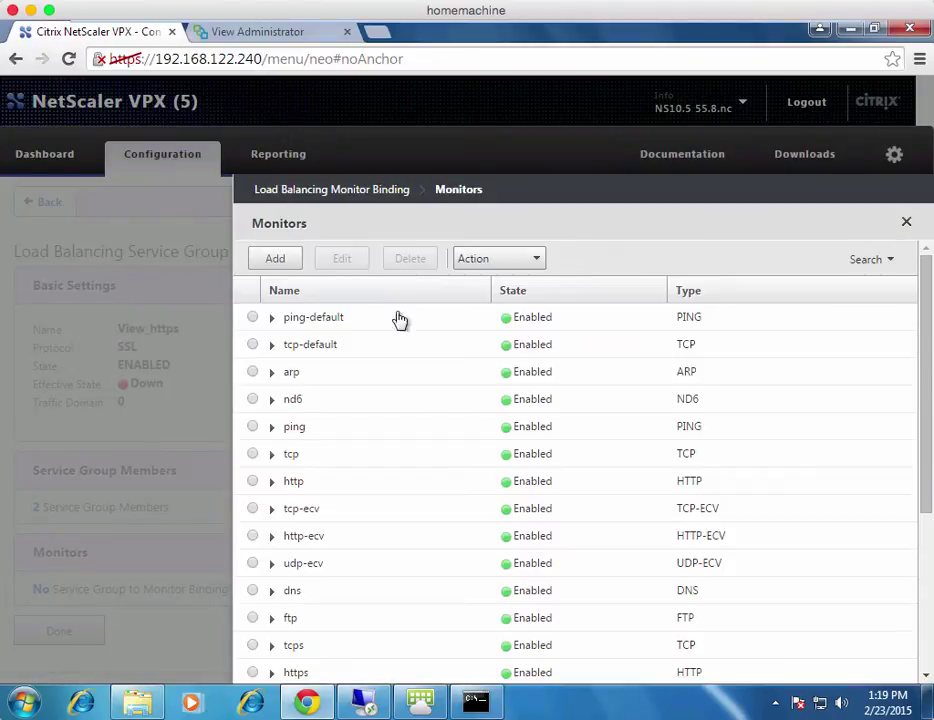
scroll(452, 465, down, 3)
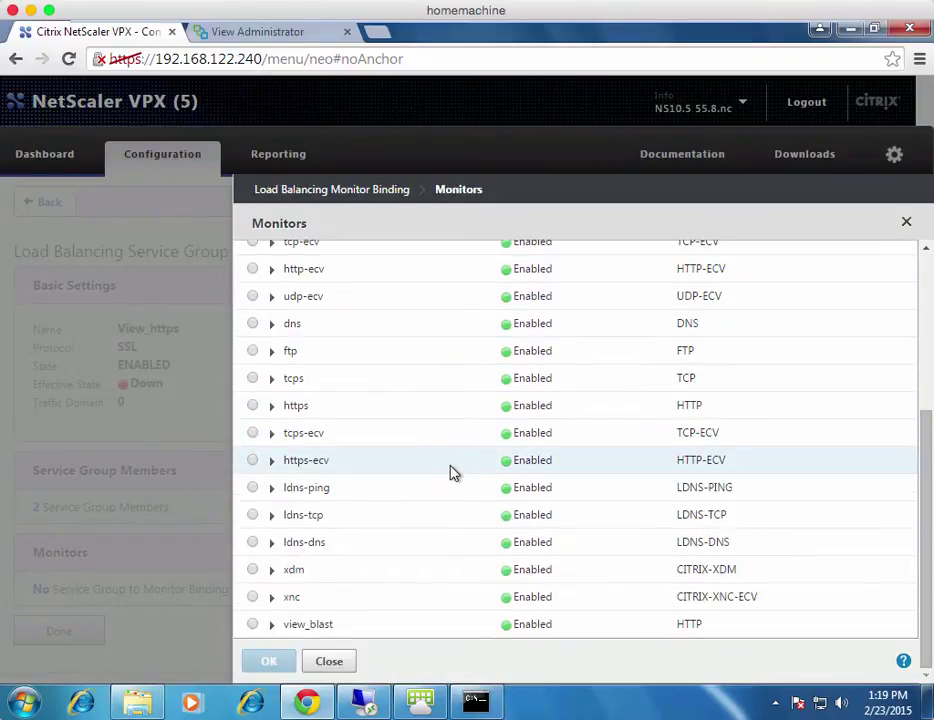
click(252, 407)
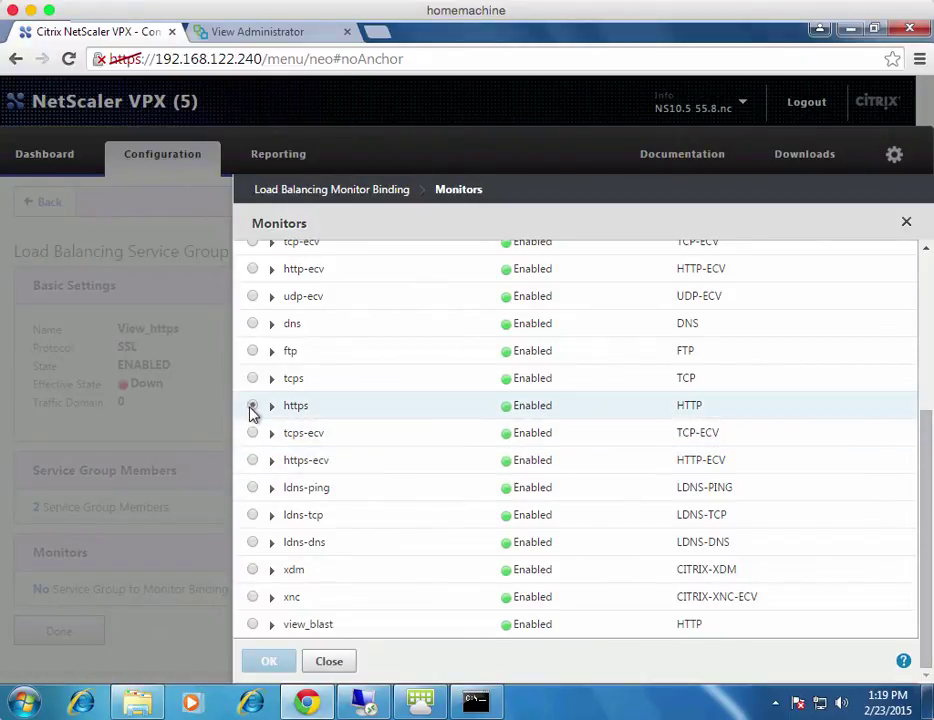
click(272, 663)
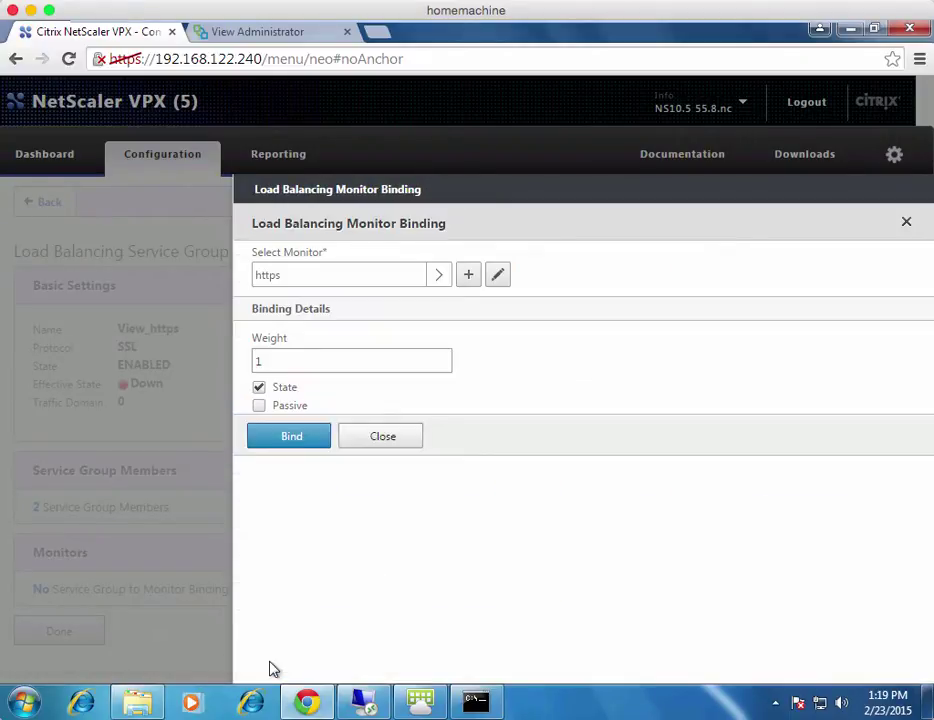
click(306, 444)
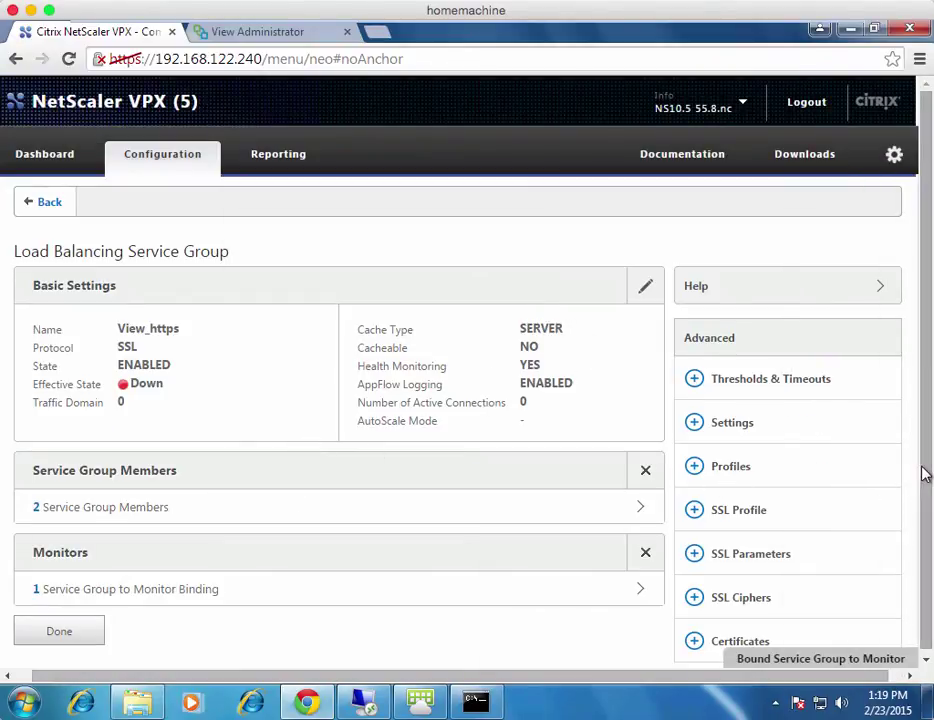
- Bind the view_vhorizon_local server certificate to View_https and finish editing the group
drag(925, 471, 913, 559)
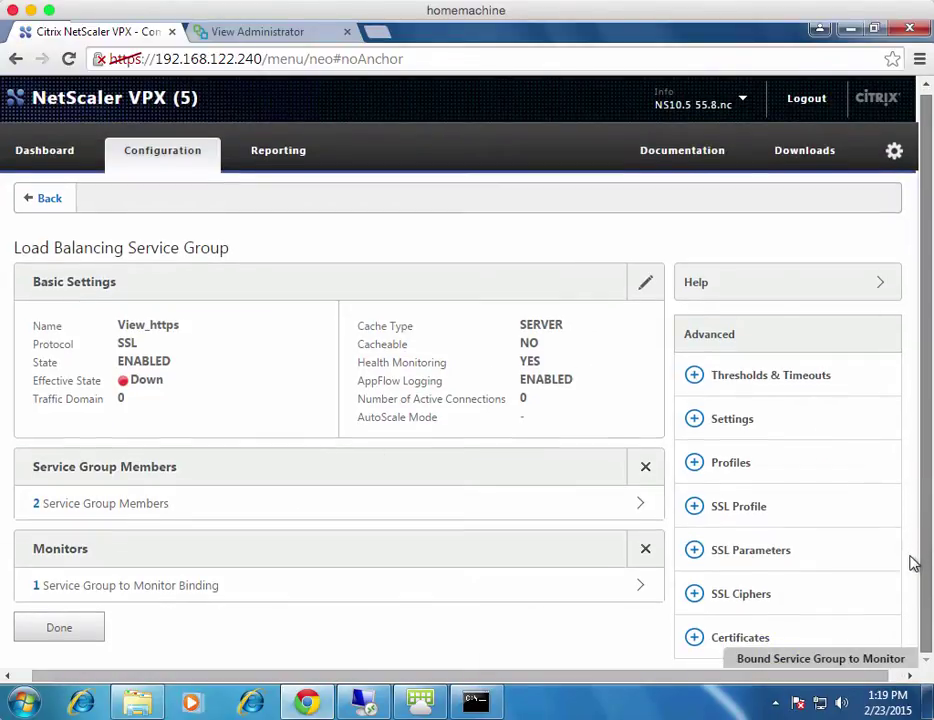
click(737, 640)
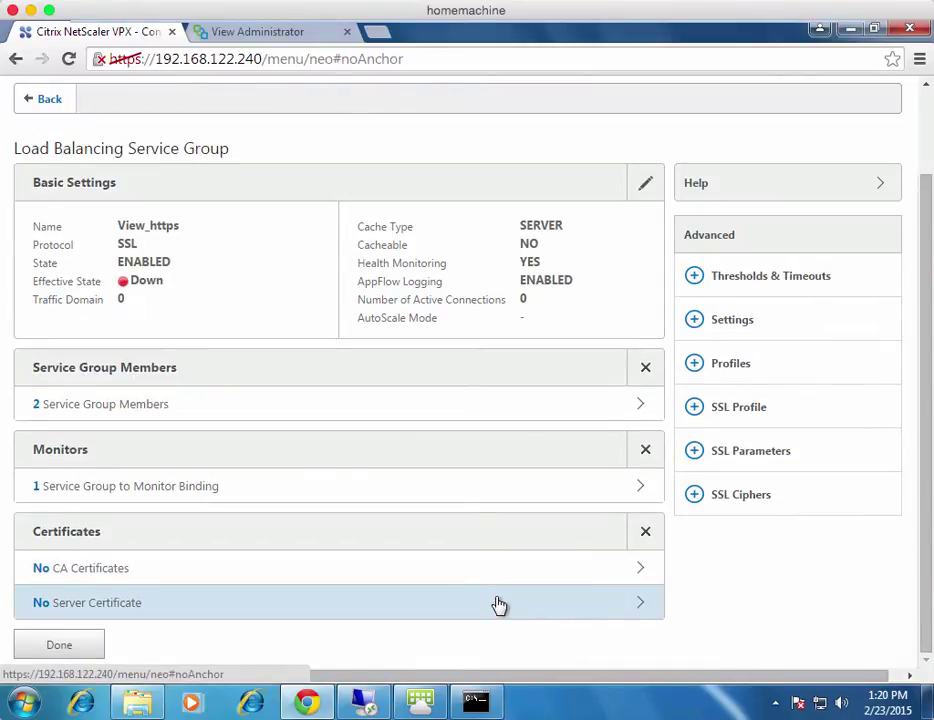
click(499, 604)
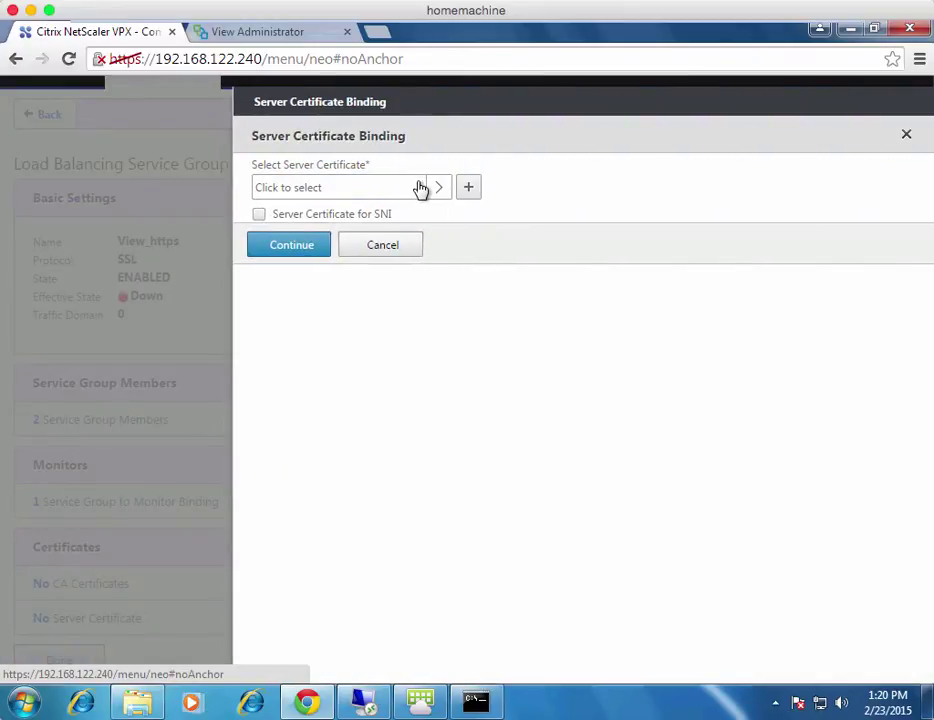
click(421, 189)
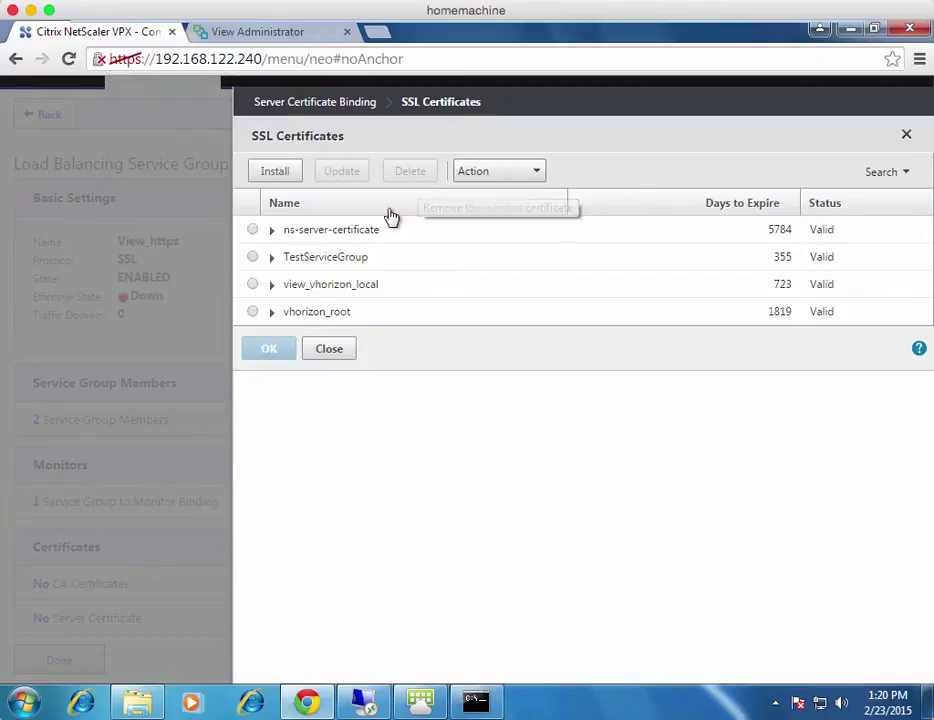
click(253, 285)
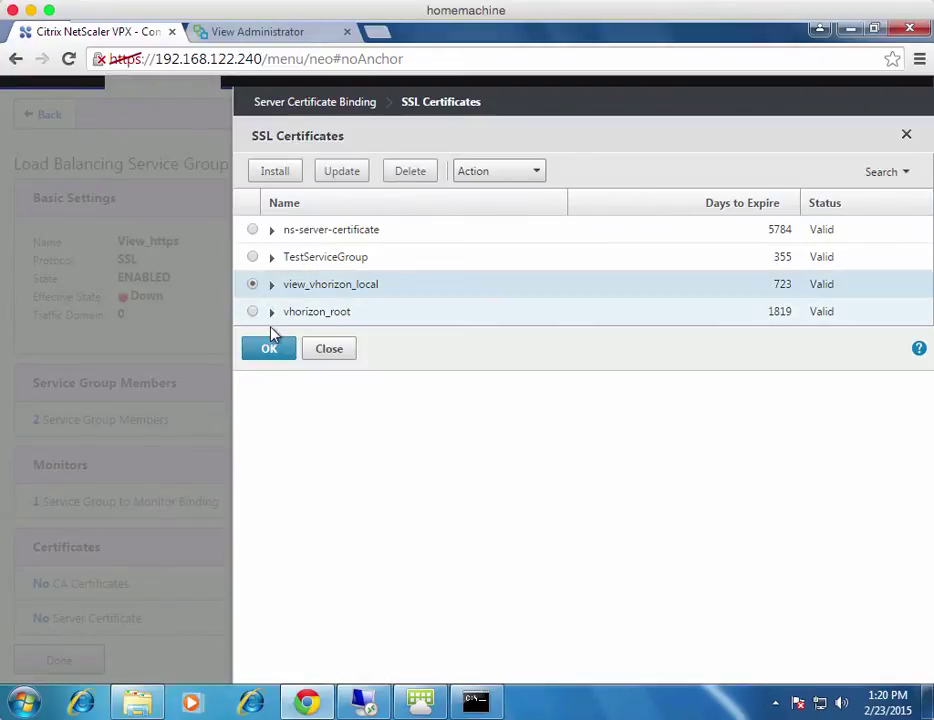
click(269, 349)
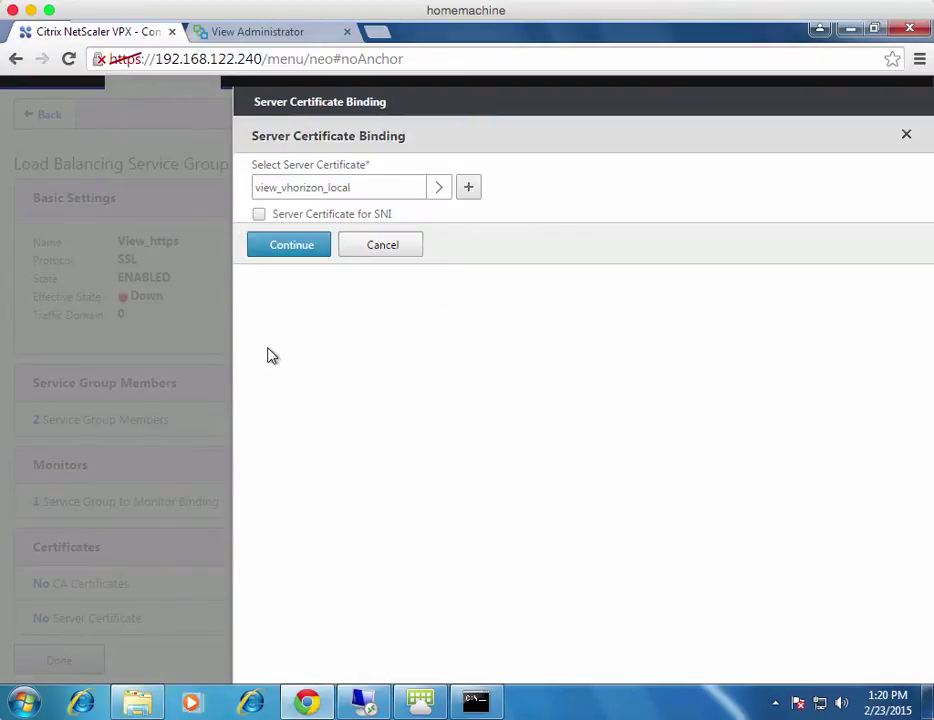
click(305, 252)
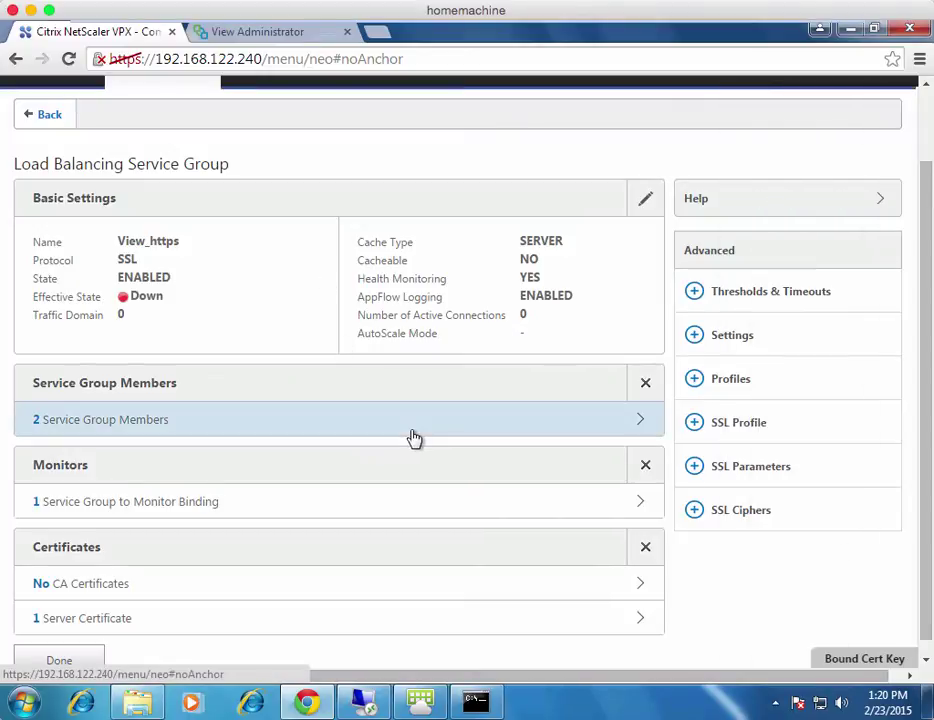
scroll(414, 438, down, 1)
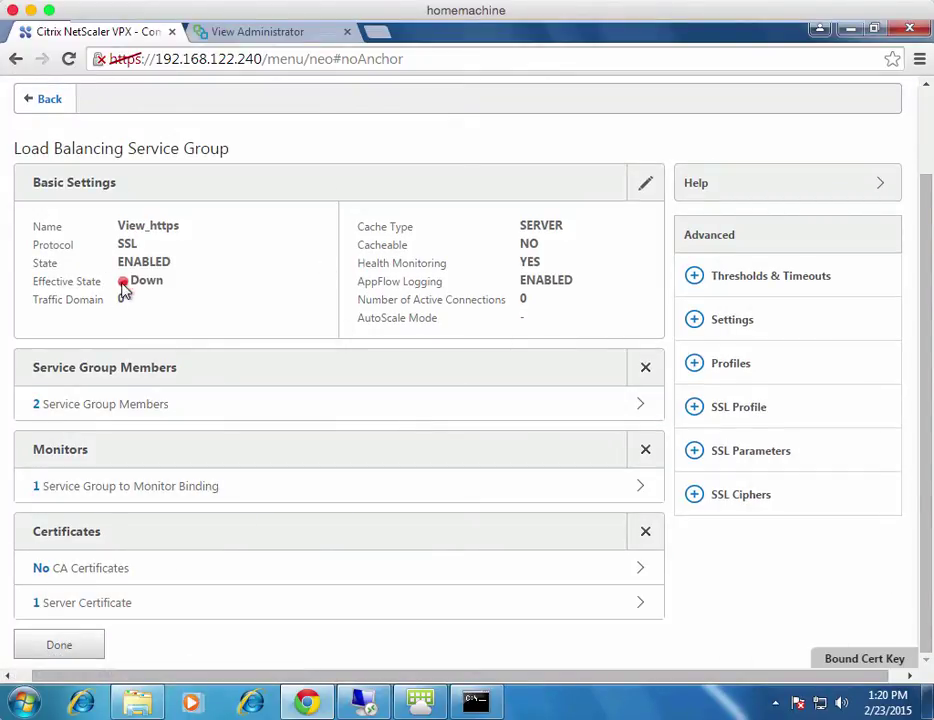
click(87, 643)
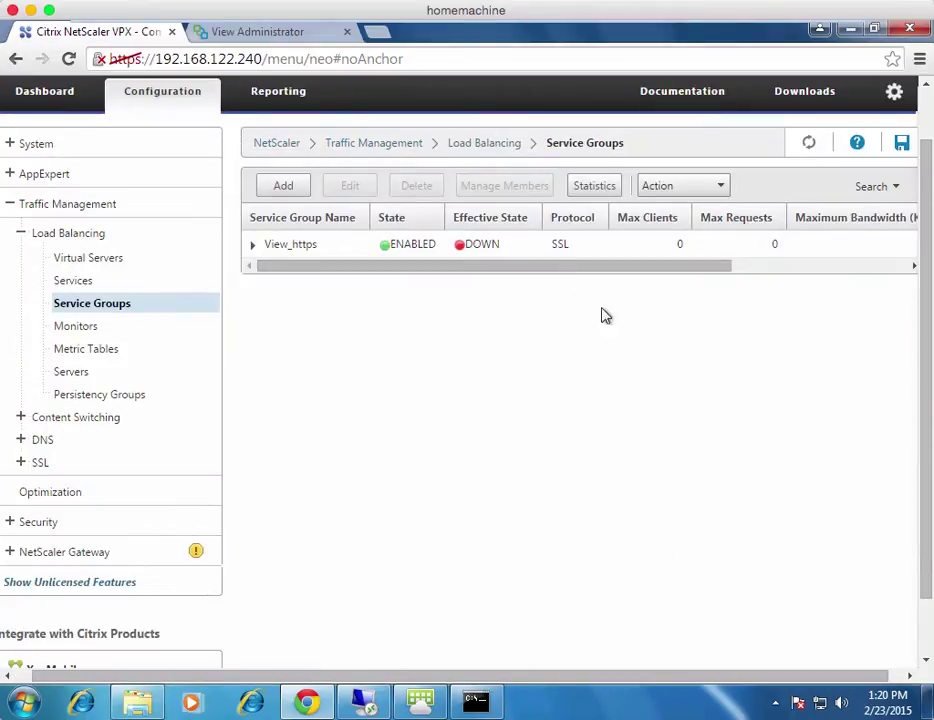
- Refresh the Service Groups list until View_https shows UP, then start a new service group
click(806, 148)
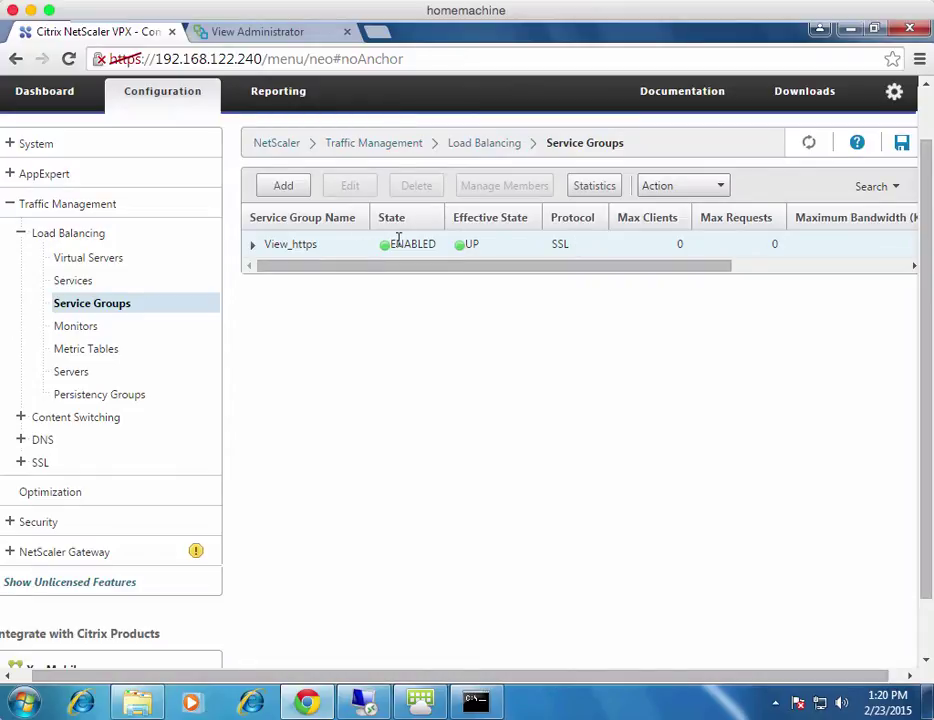
click(285, 187)
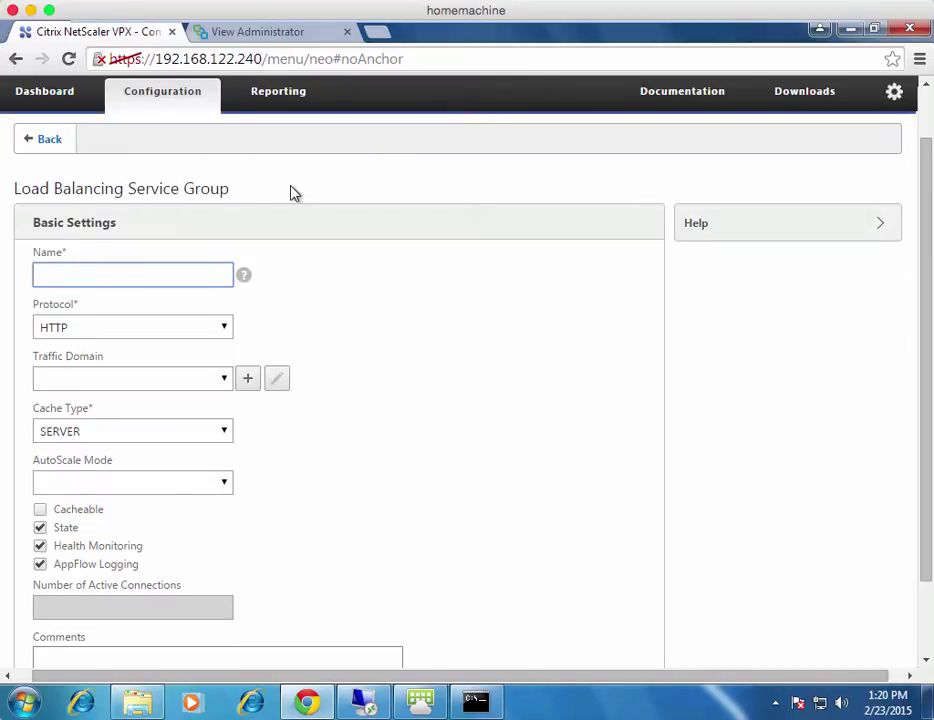
- Name the new service group View_Blast, set protocol SSL_BRIDGE, and create it
text(View_Blast)
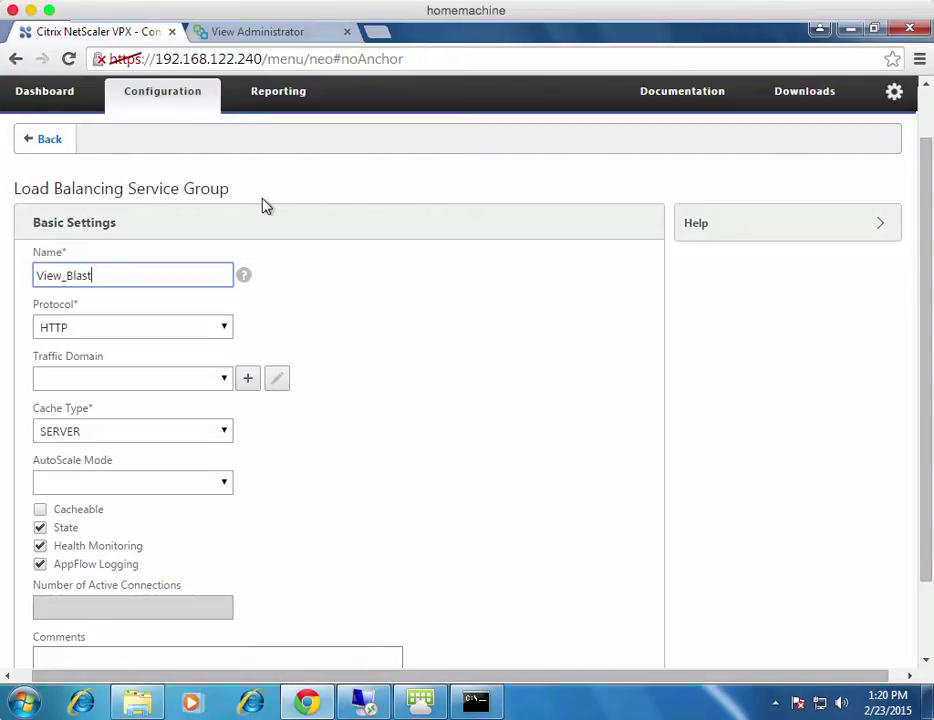
click(228, 329)
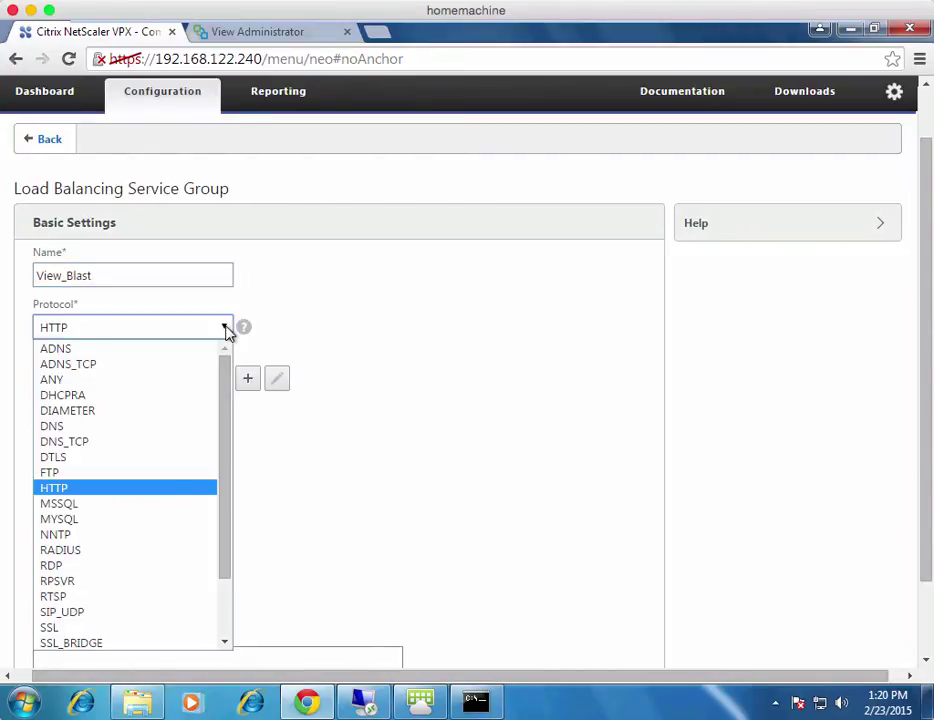
drag(225, 396, 213, 497)
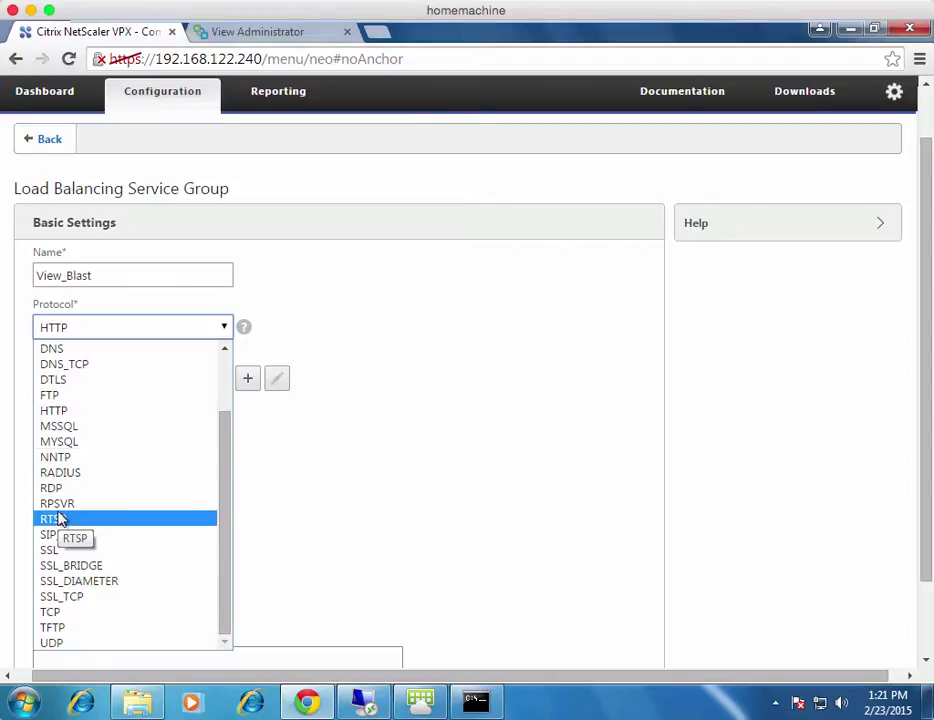
click(67, 567)
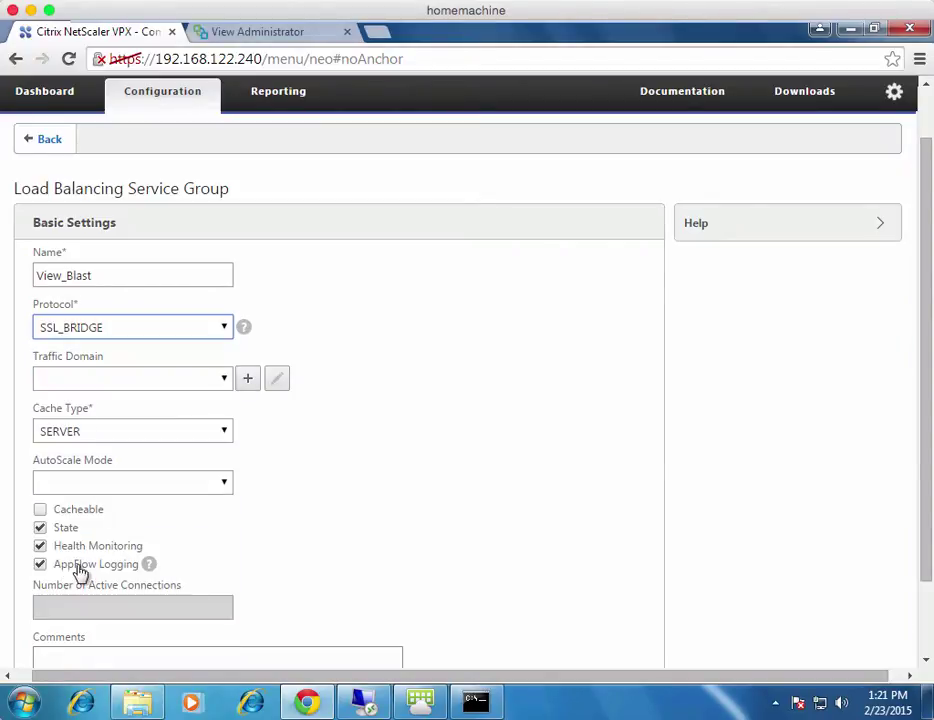
click(587, 520)
scroll(587, 520, down, 2)
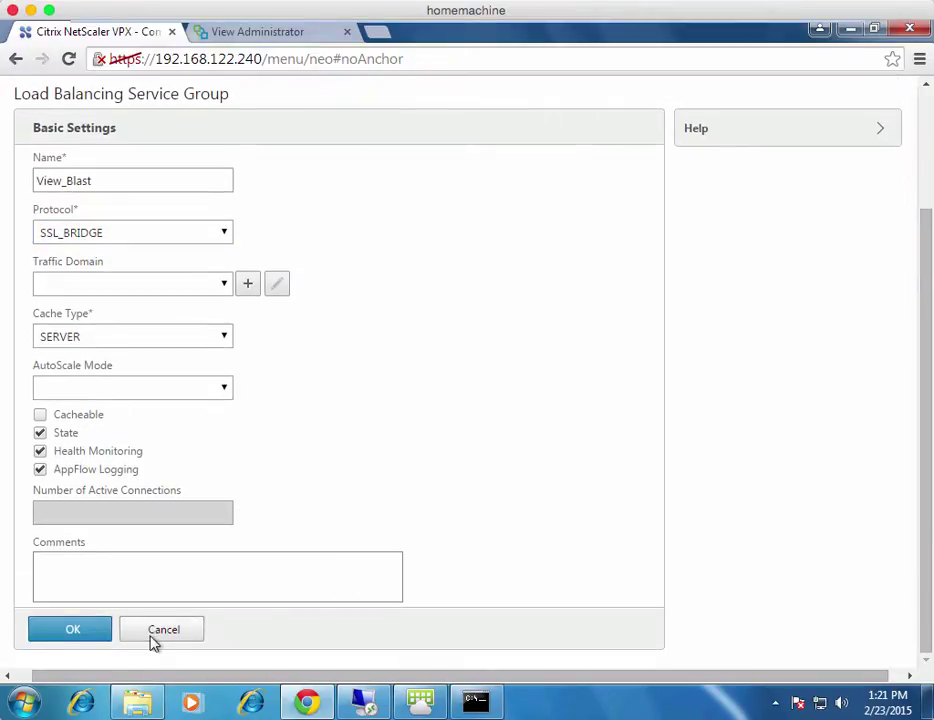
click(92, 637)
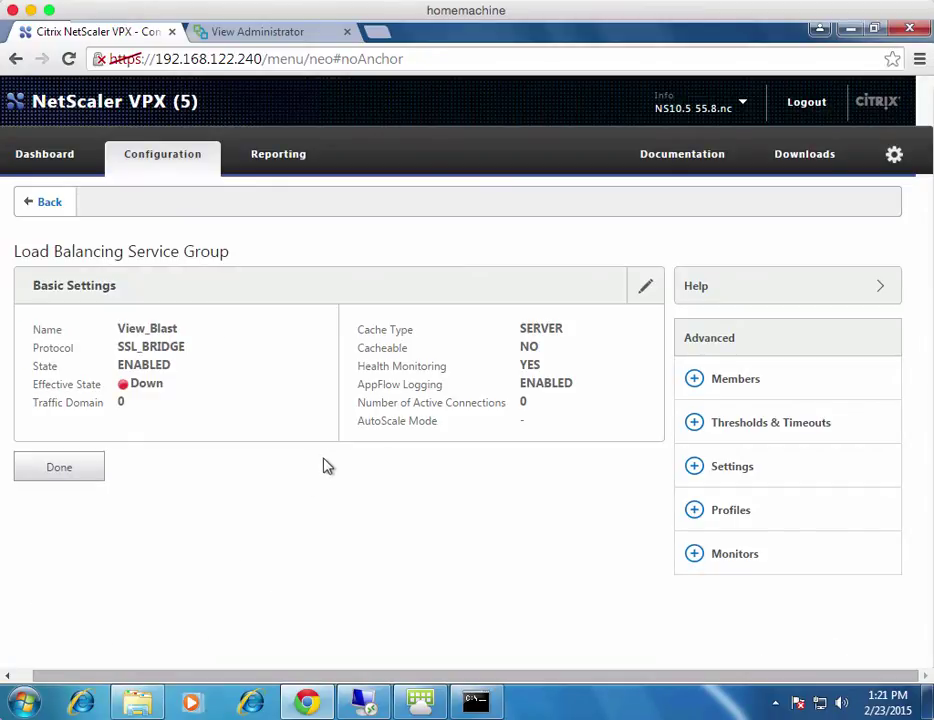
- Bind servers vvc601 and vvc602 to View_Blast on port 8443 and add a Monitors section
click(727, 383)
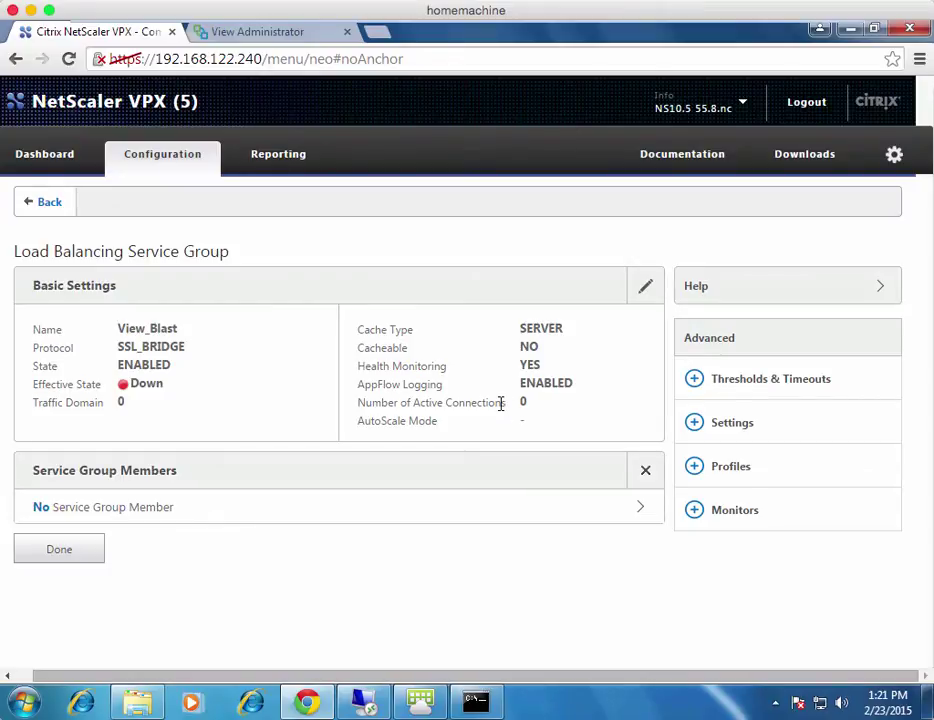
click(433, 504)
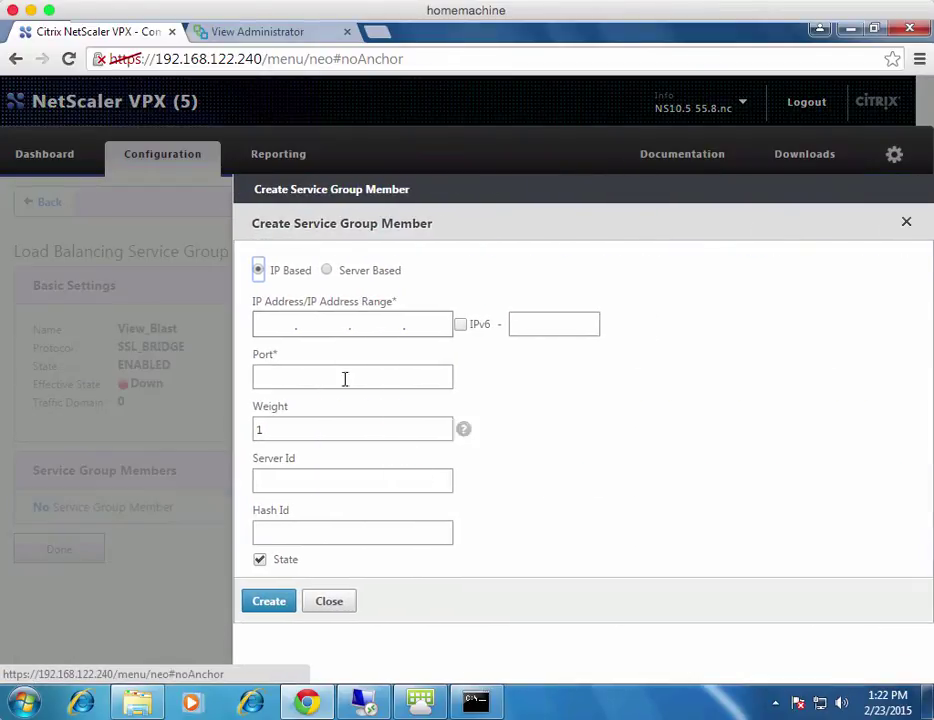
click(329, 271)
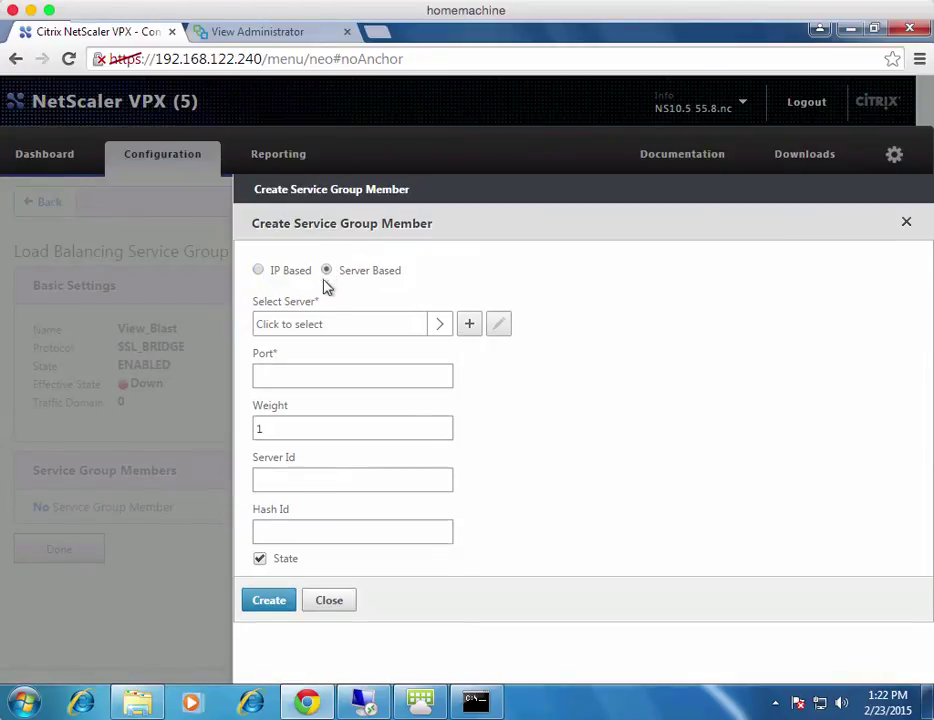
click(334, 322)
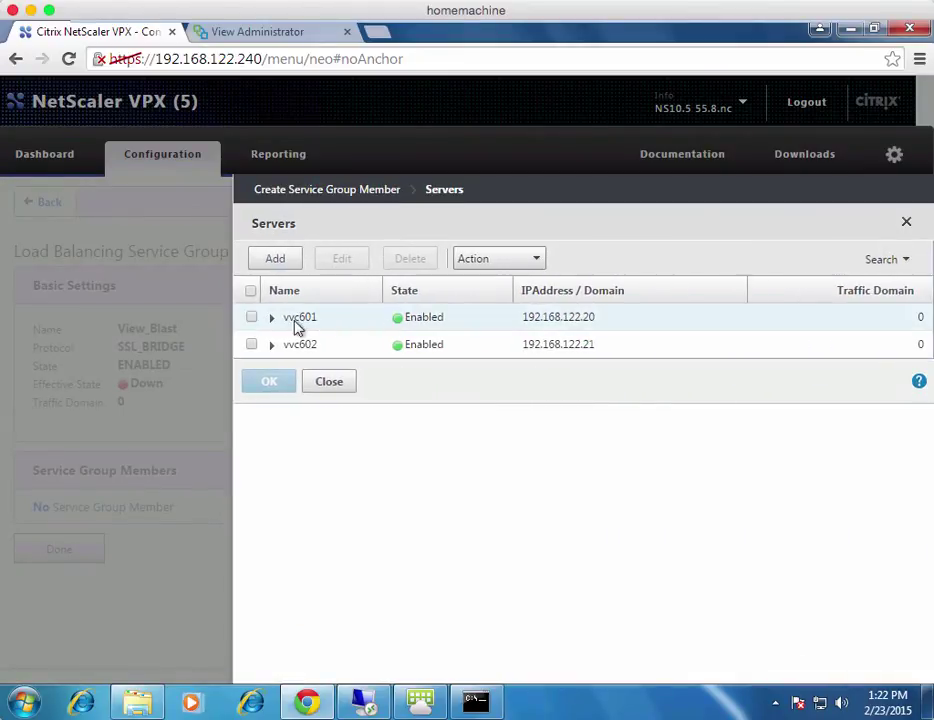
click(250, 317)
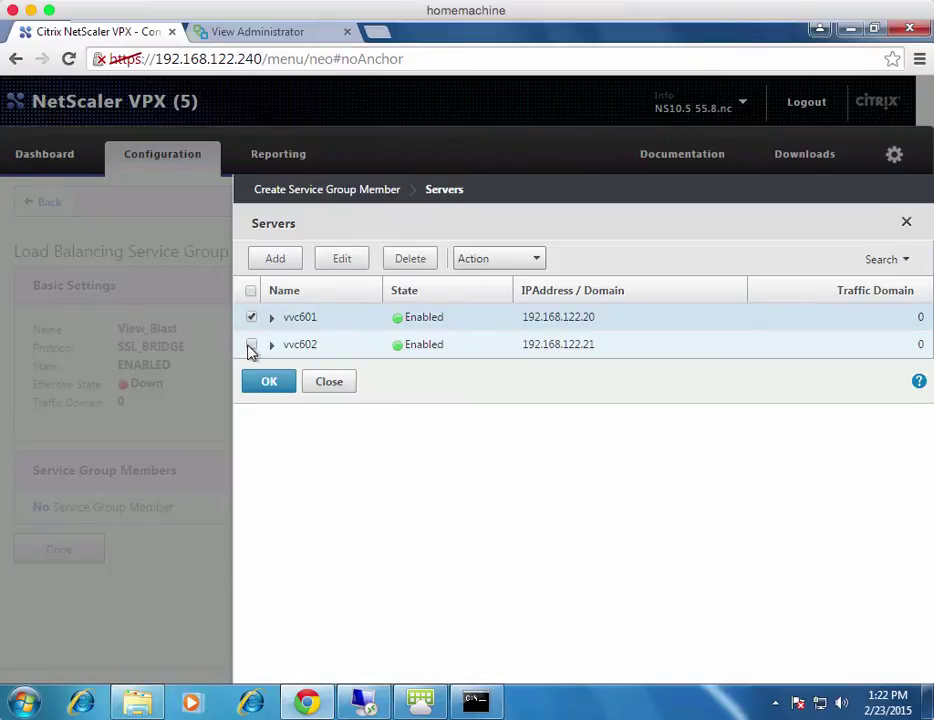
click(250, 344)
click(262, 380)
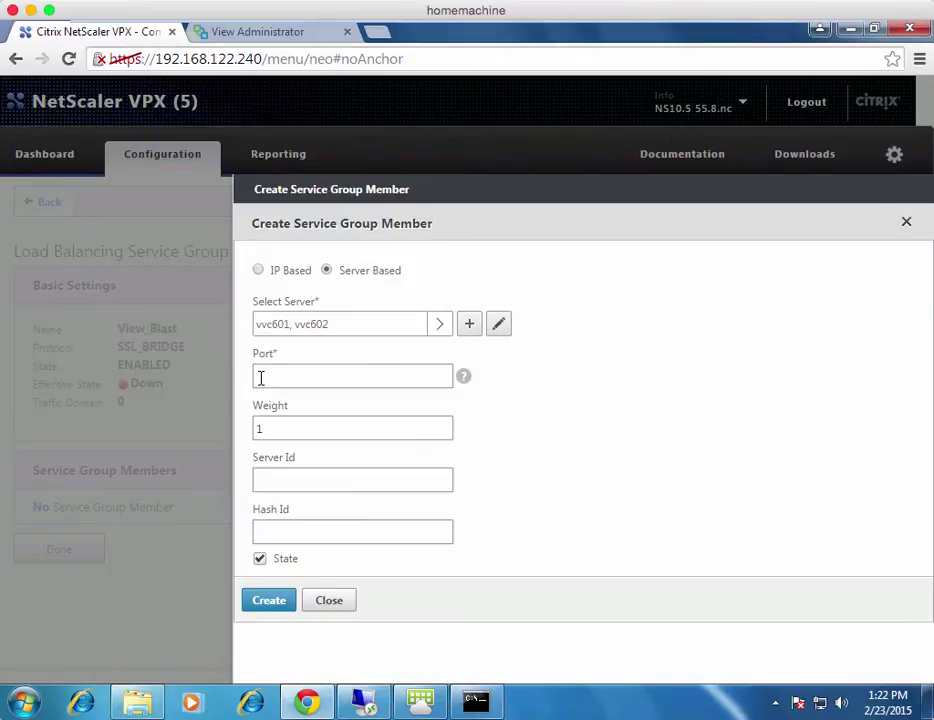
click(260, 377)
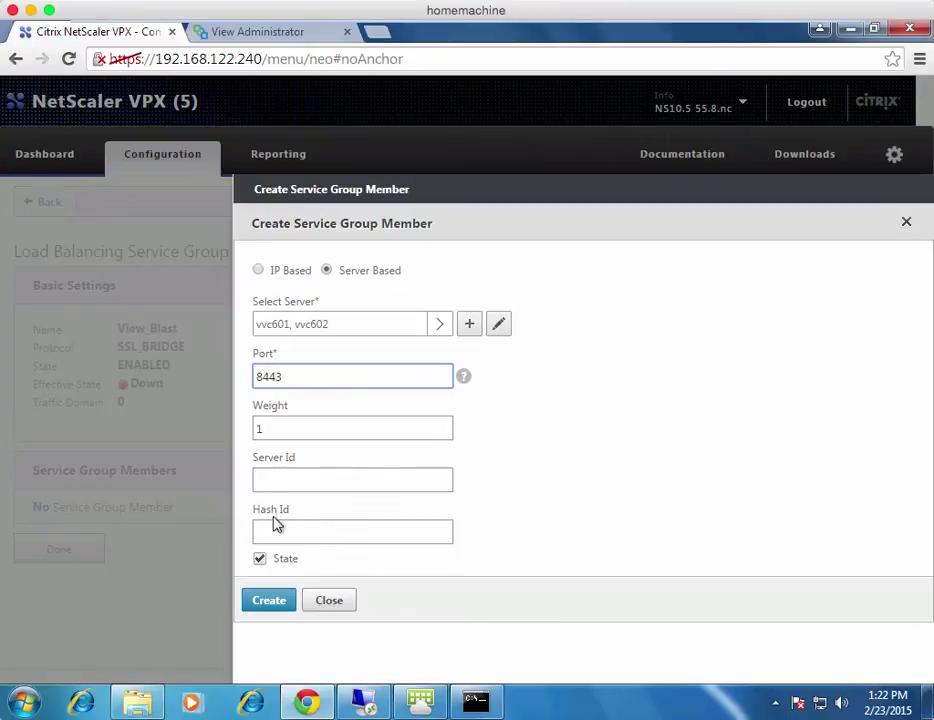
click(275, 604)
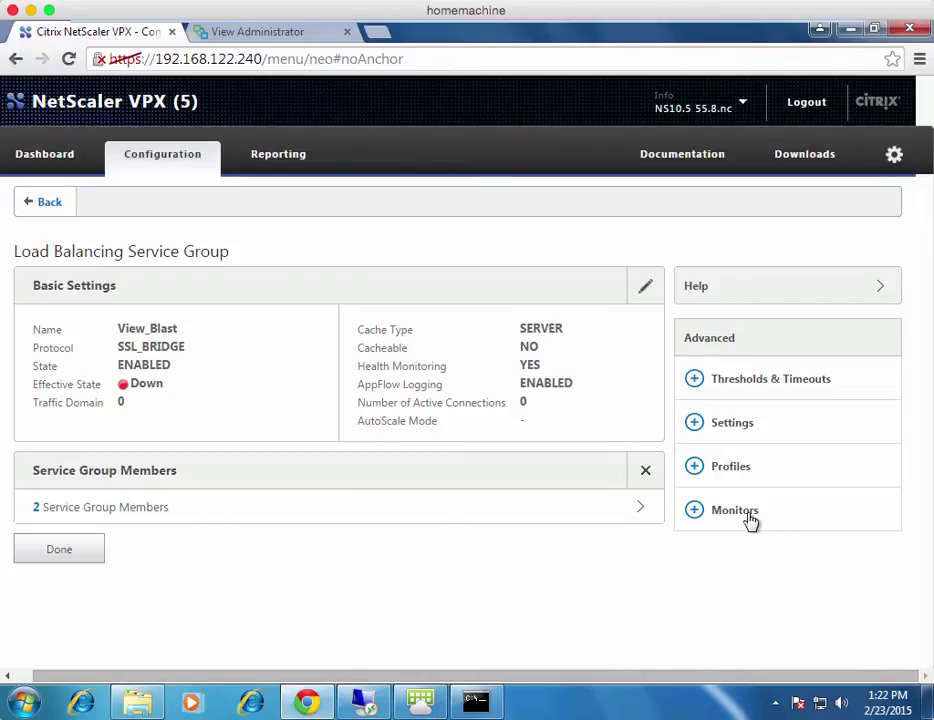
click(747, 513)
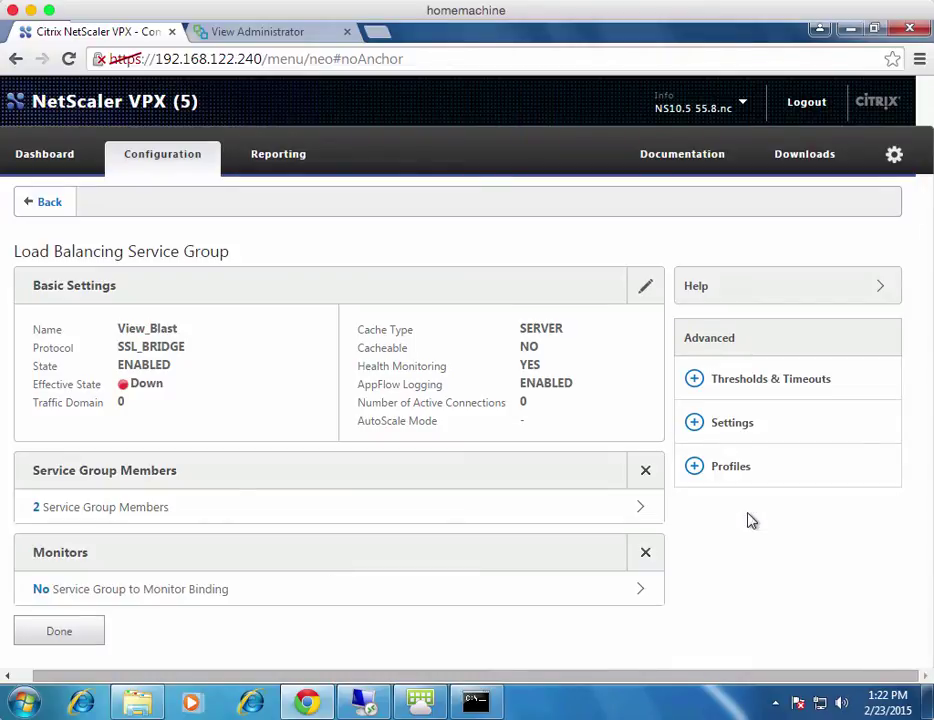
- Bind the view_blast monitor to View_Blast and finish editing the group
click(534, 587)
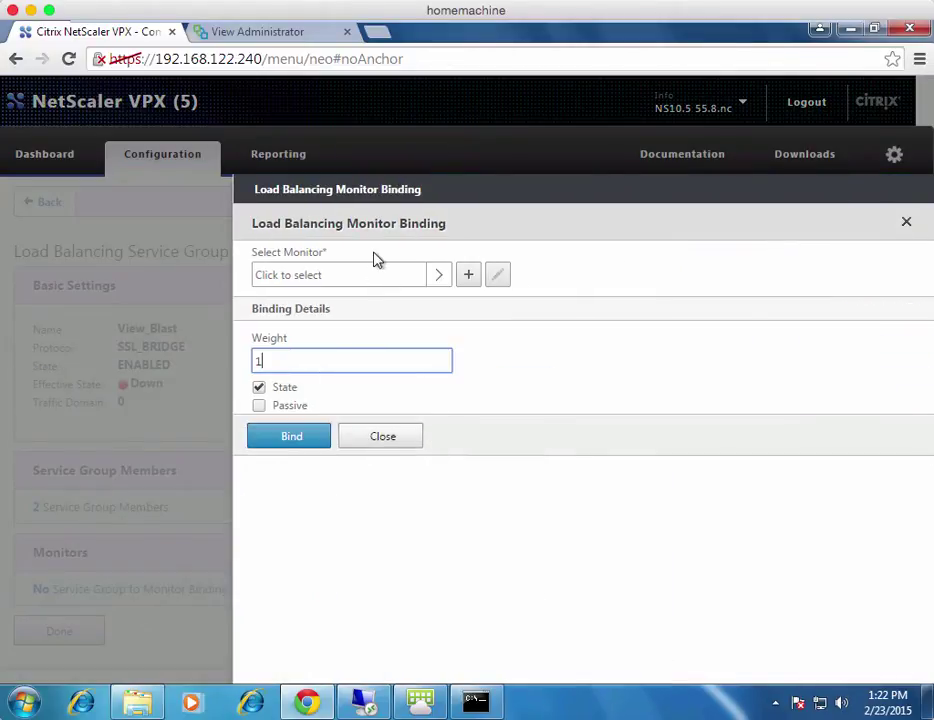
click(387, 278)
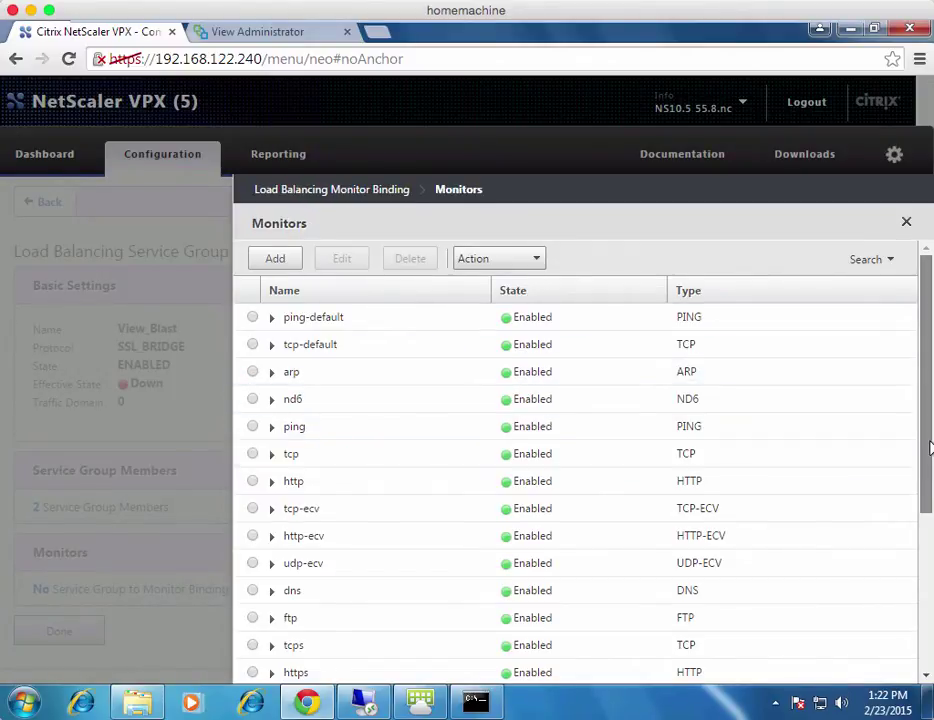
scroll(896, 626, down, 1)
scroll(896, 626, down, 3)
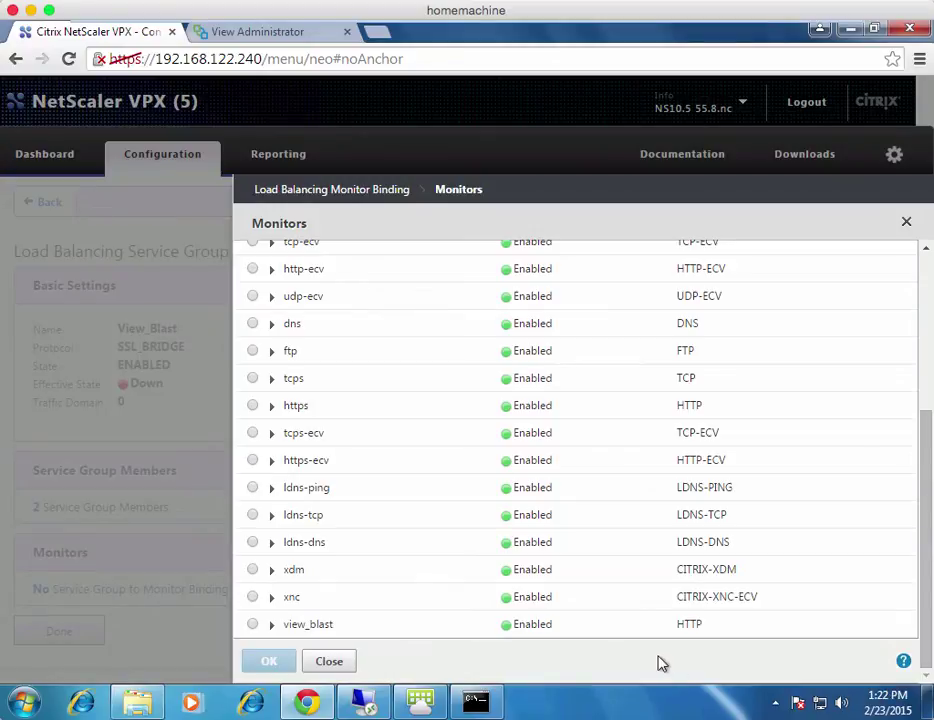
click(253, 625)
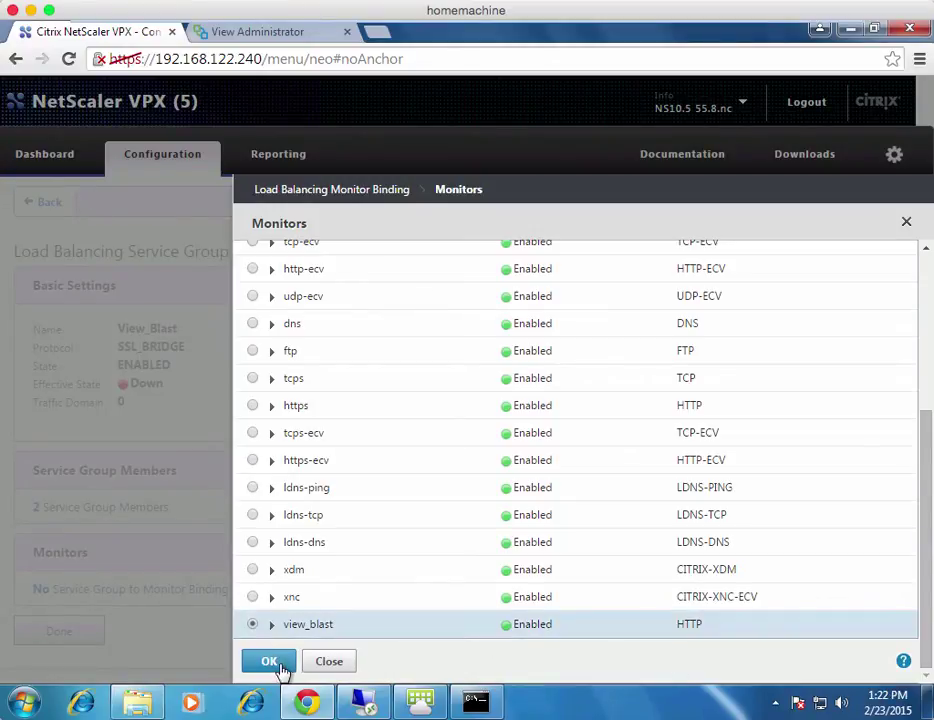
click(282, 667)
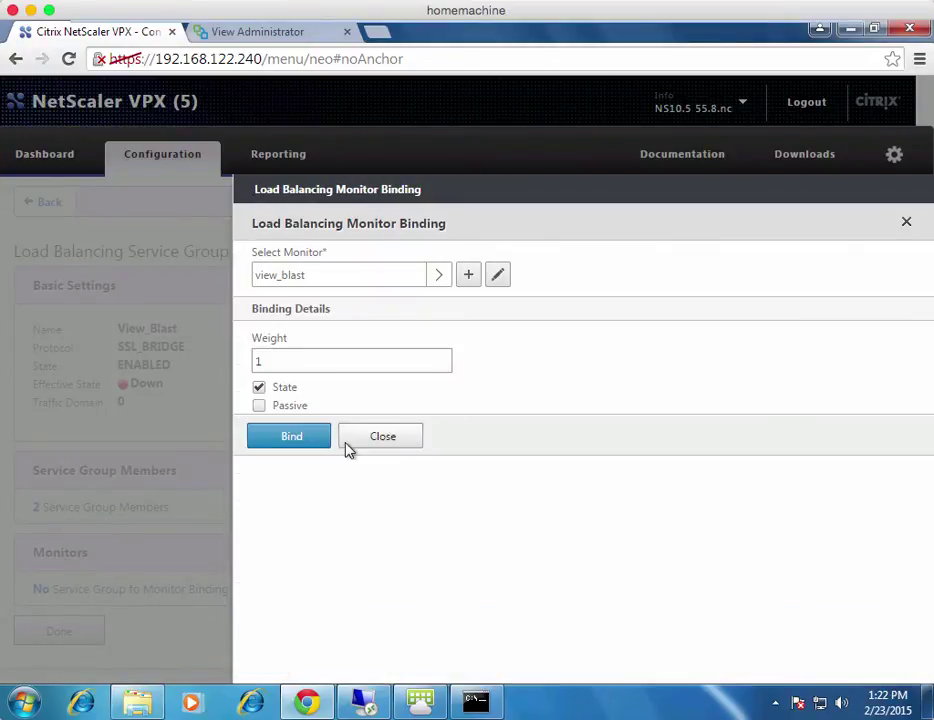
click(306, 435)
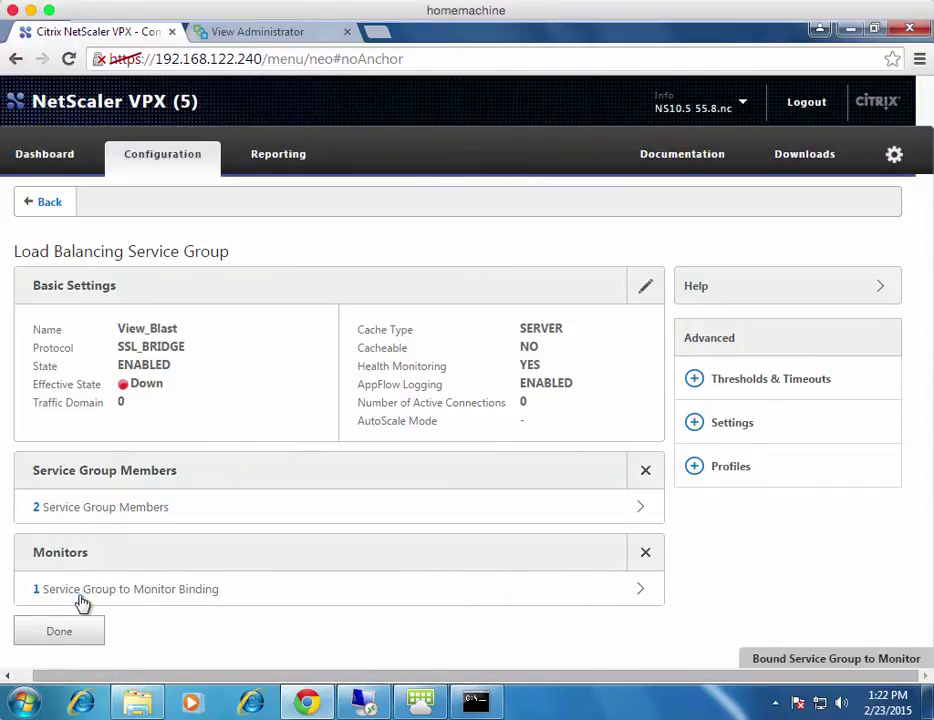
click(73, 627)
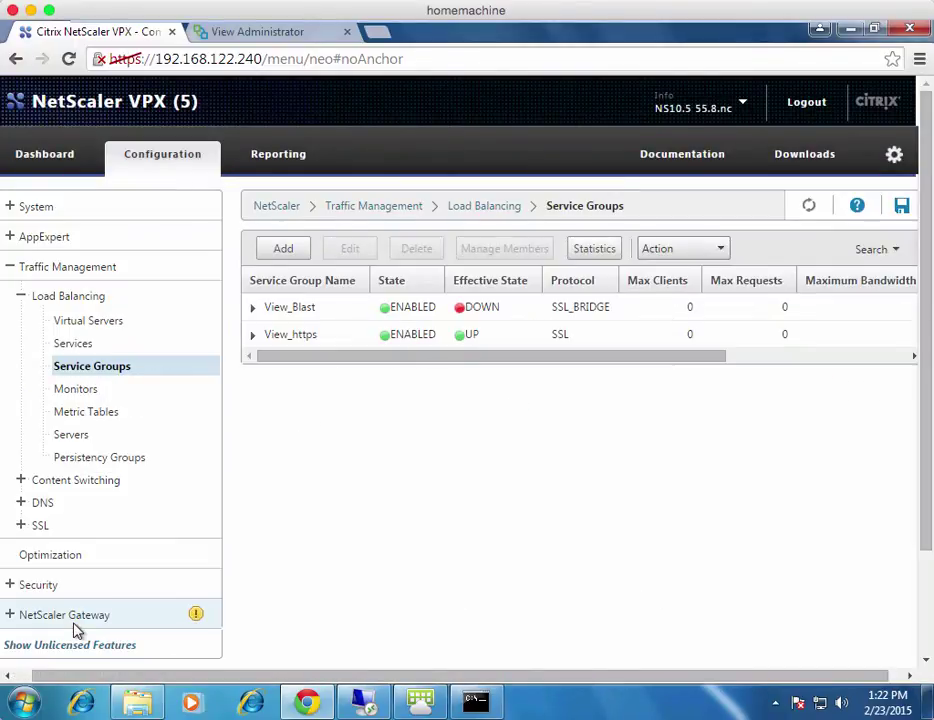
- Refresh service group states until View_Blast is UP, then open Load Balancing Virtual Servers
click(808, 206)
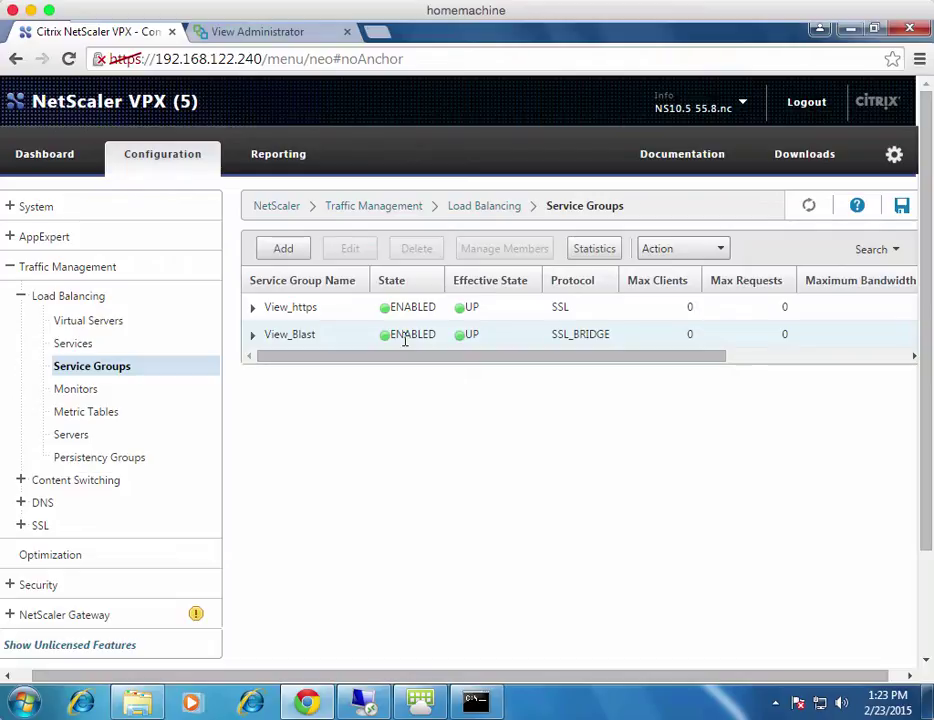
click(162, 325)
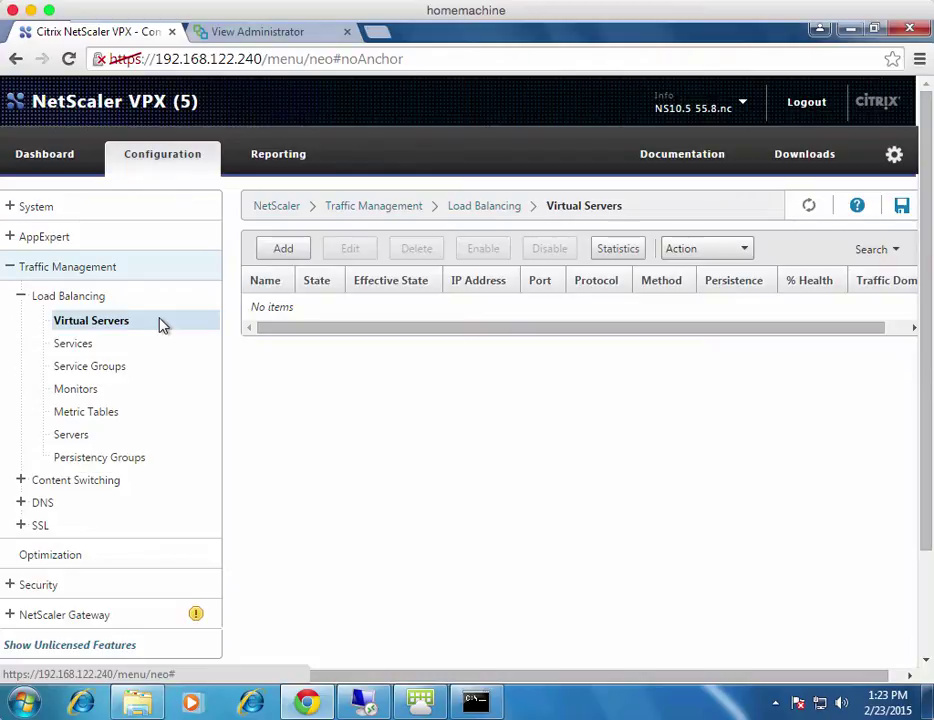
- Create SSL virtual server View_https at IP 192.168.122.25, port 443
click(284, 250)
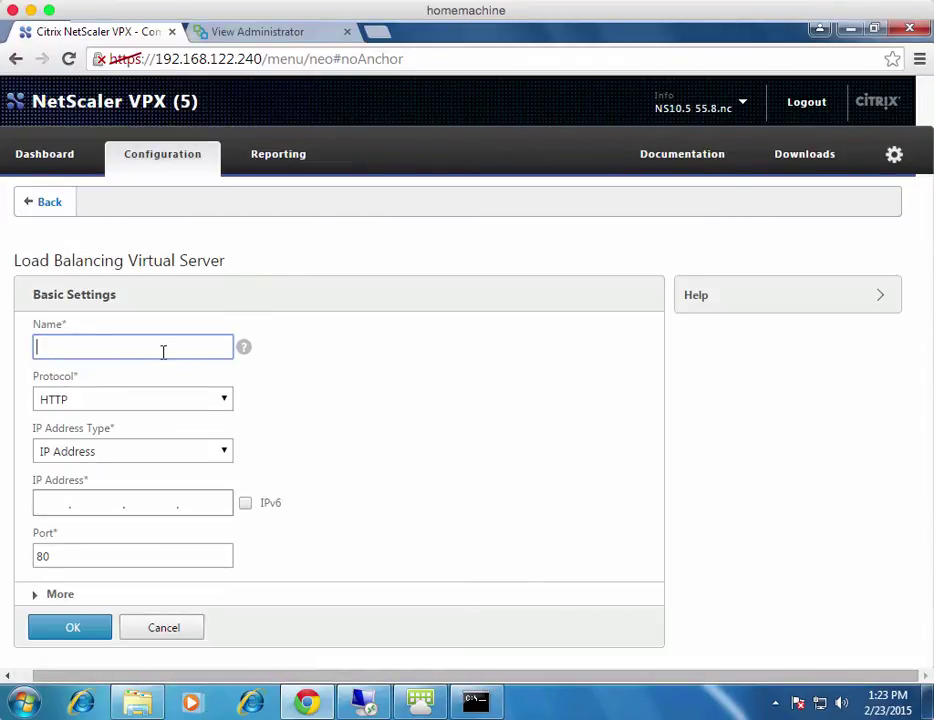
text(View_https)
click(169, 409)
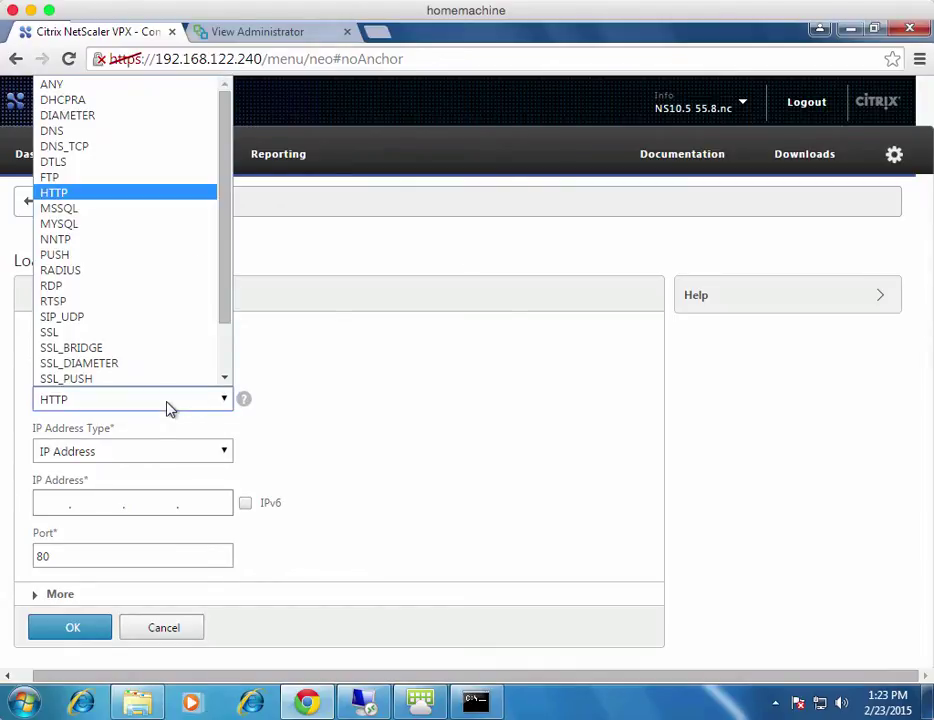
click(91, 335)
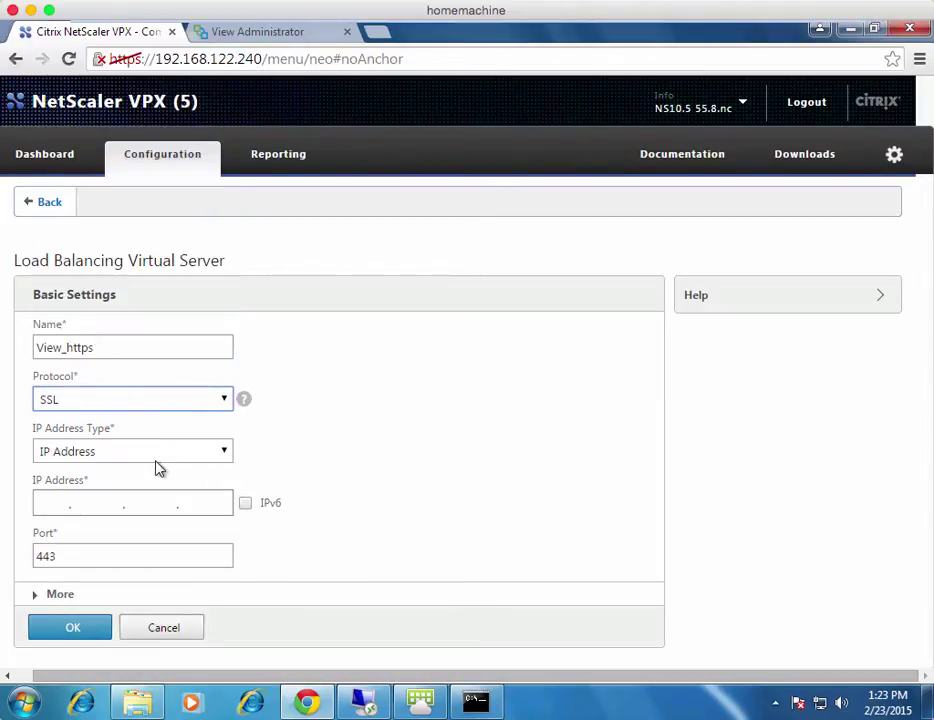
click(53, 502)
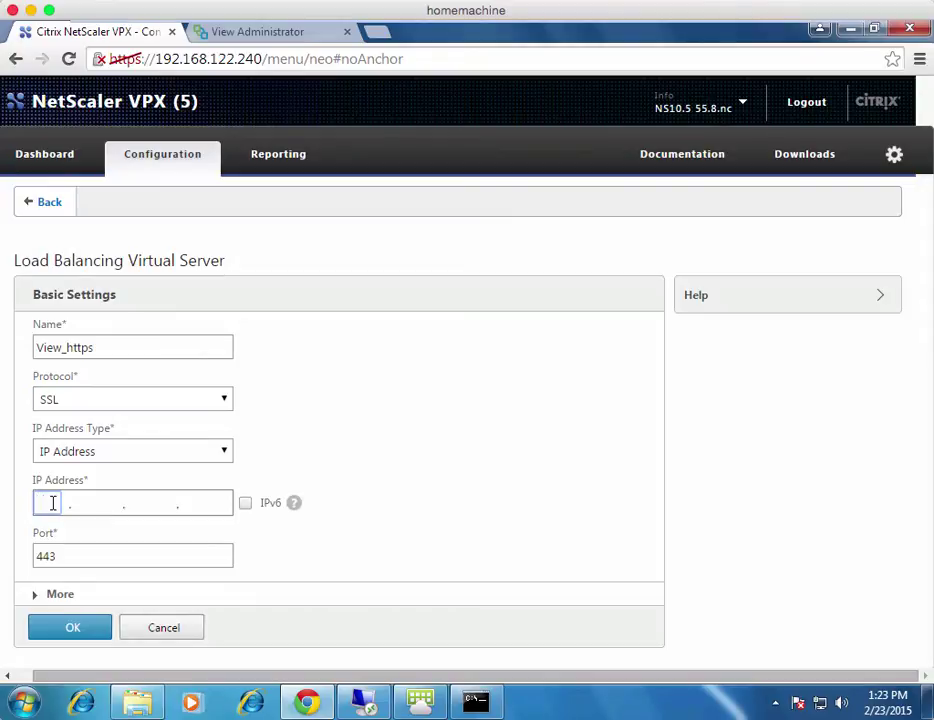
text(192.168.12)
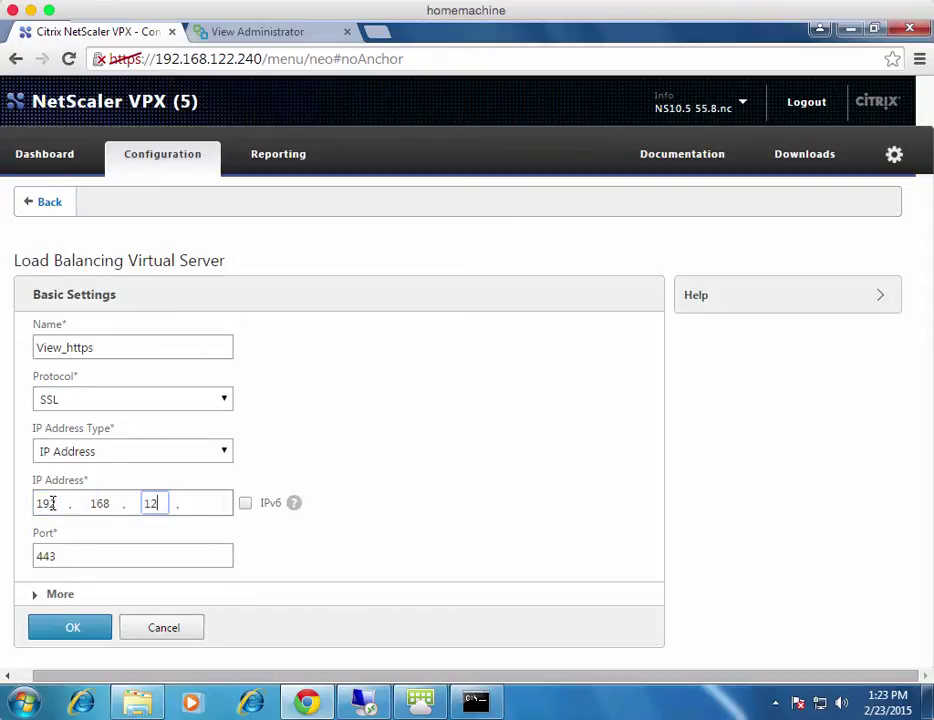
text(2.25)
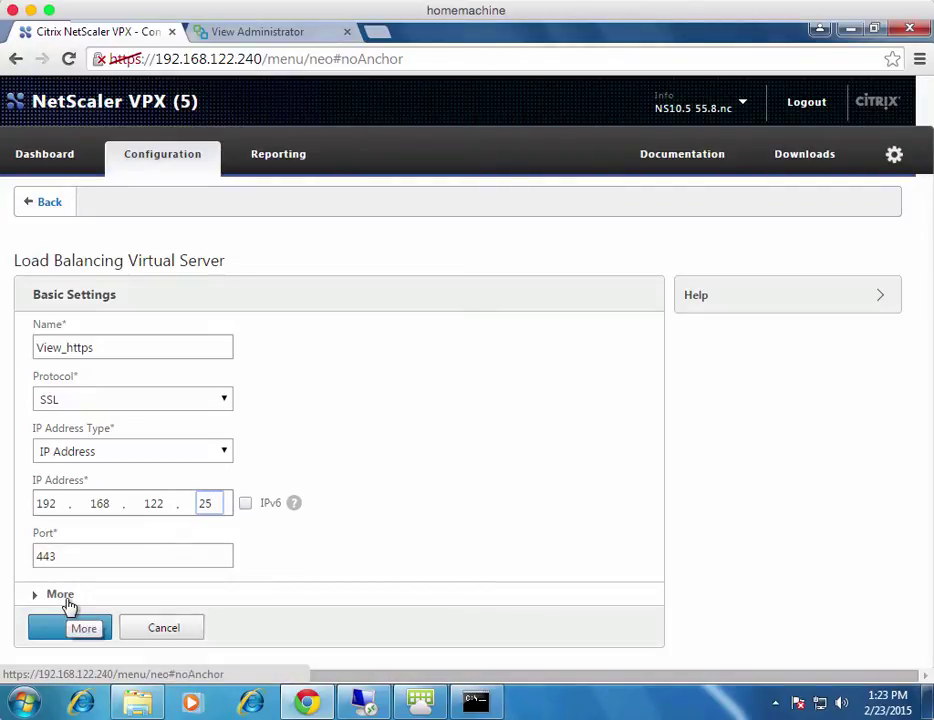
click(71, 626)
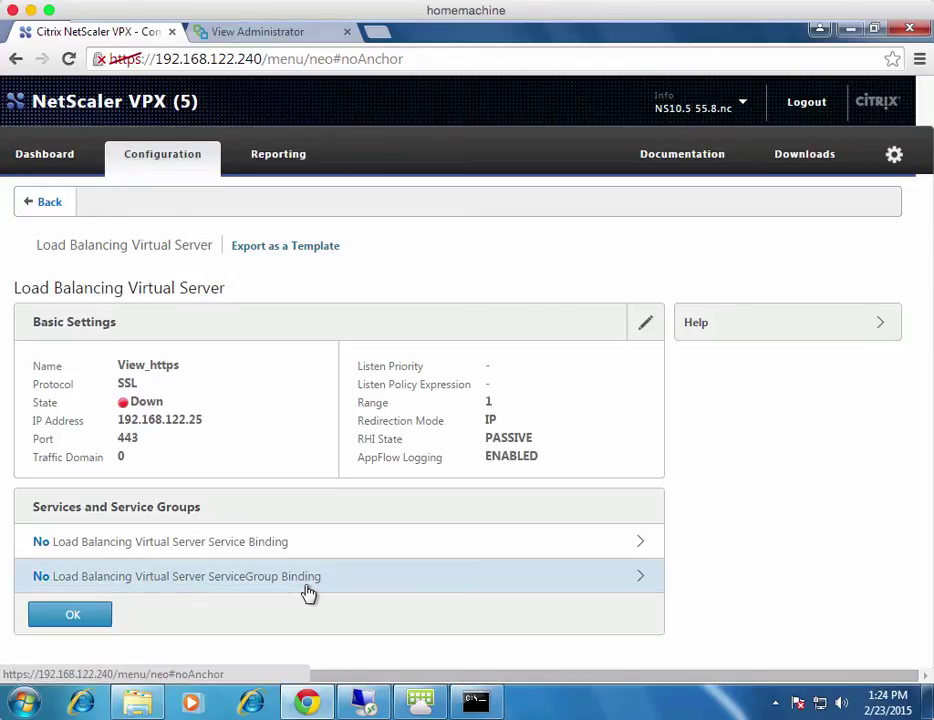
- Bind the View_https service group to View_https, giving it 1 ServiceGroup Binding
click(308, 590)
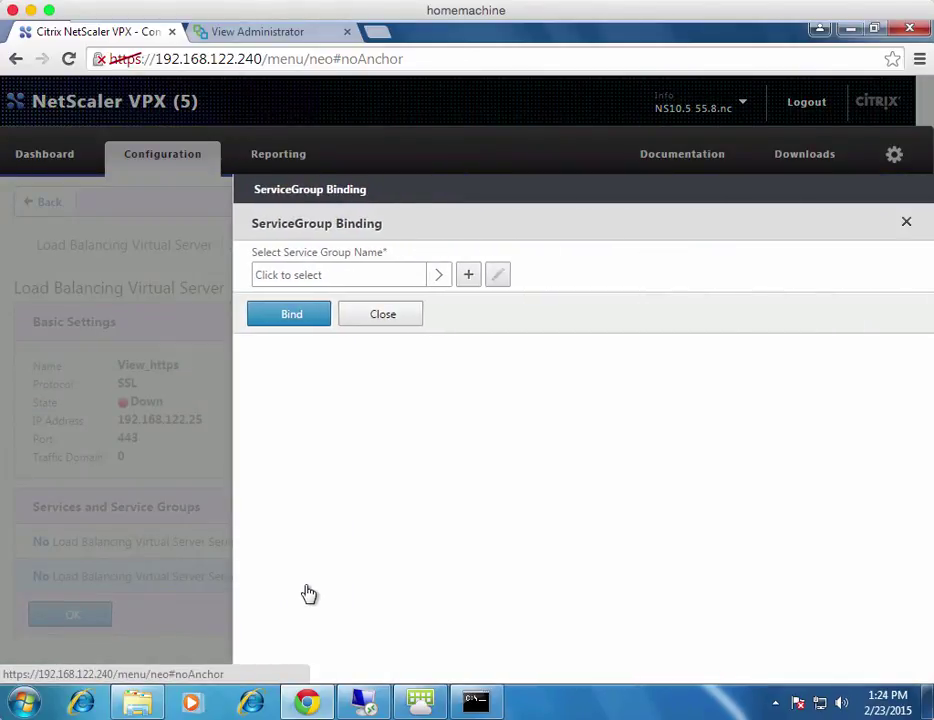
click(379, 277)
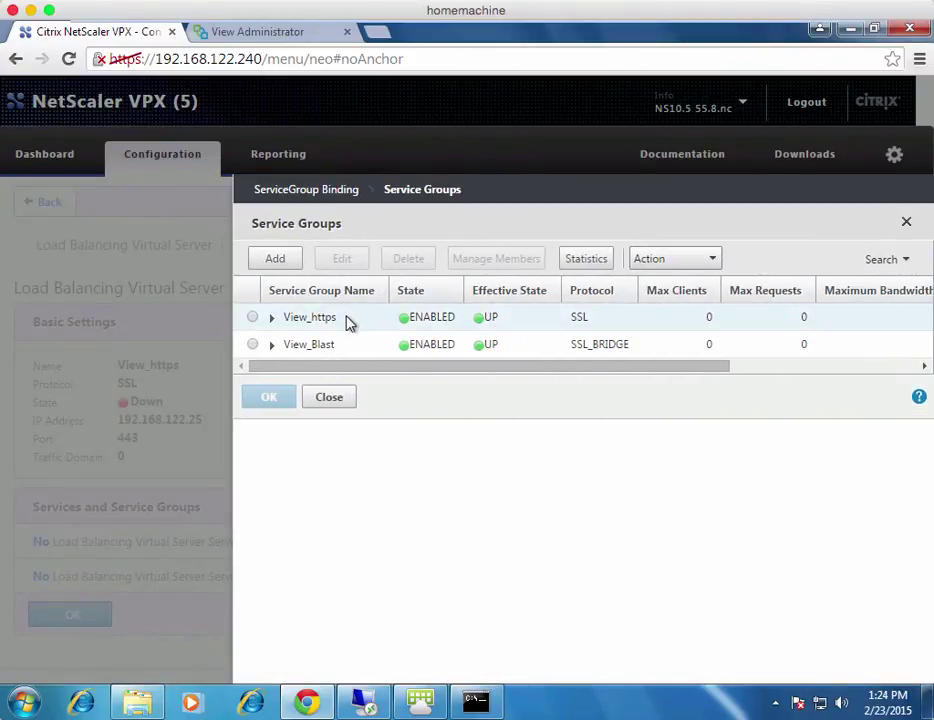
click(349, 320)
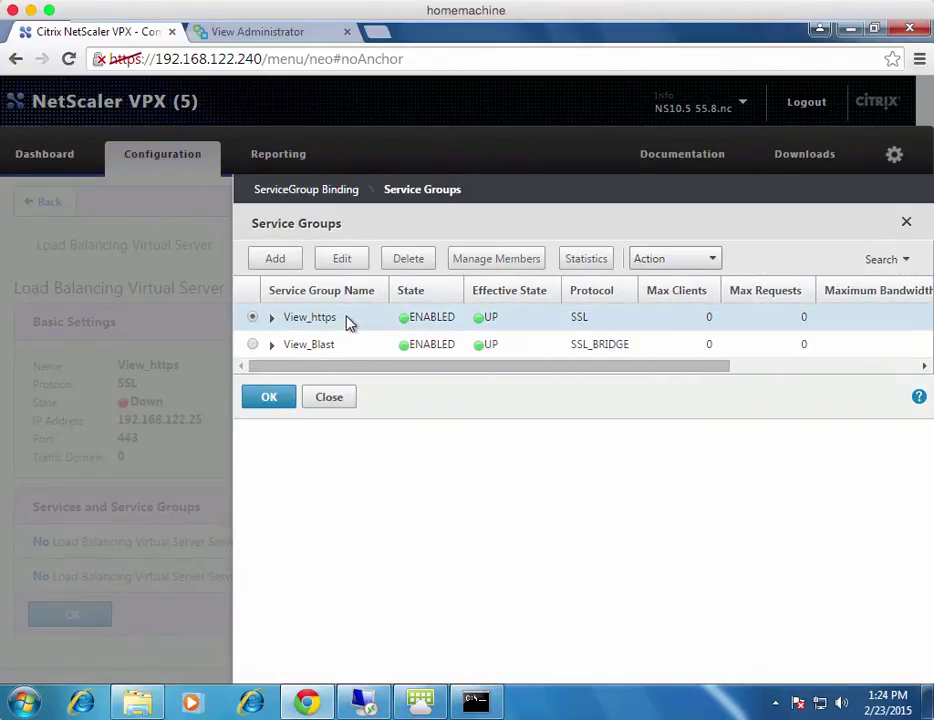
click(272, 396)
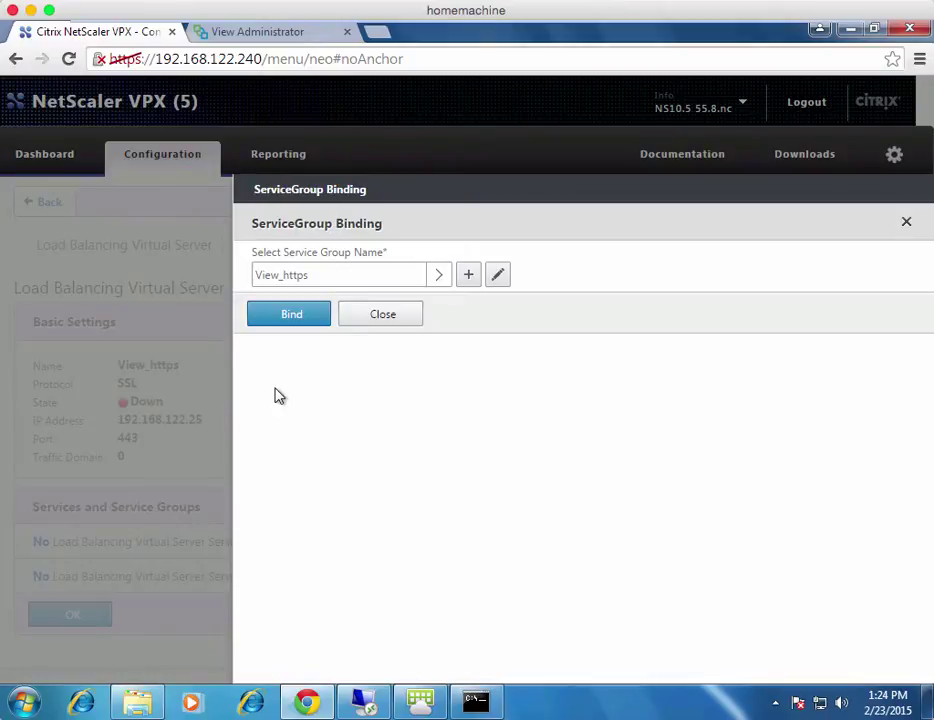
click(301, 311)
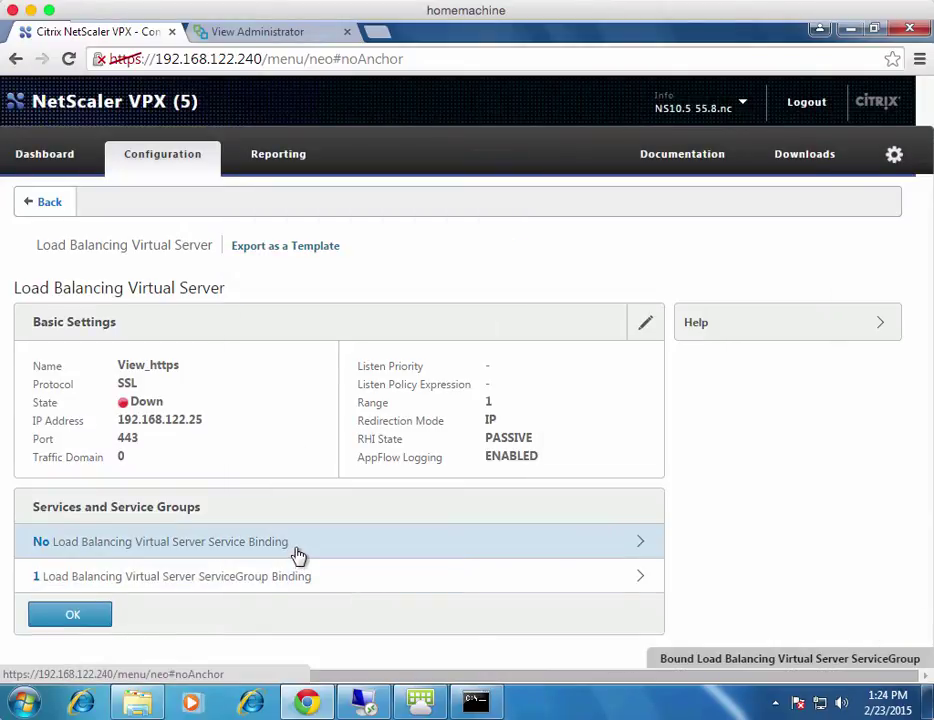
click(100, 617)
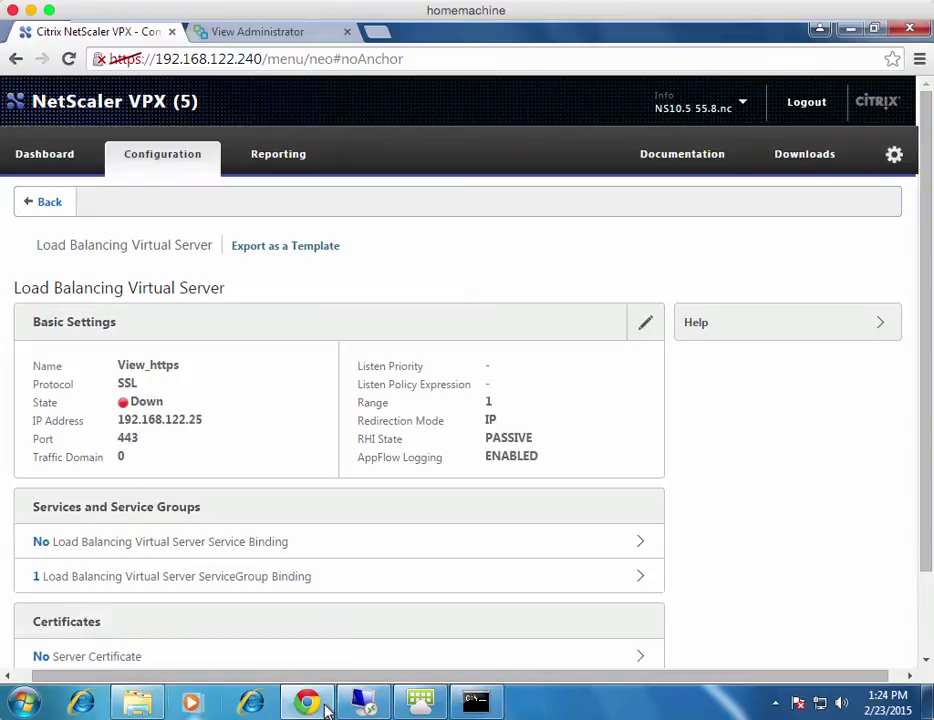
scroll(396, 620, down, 1)
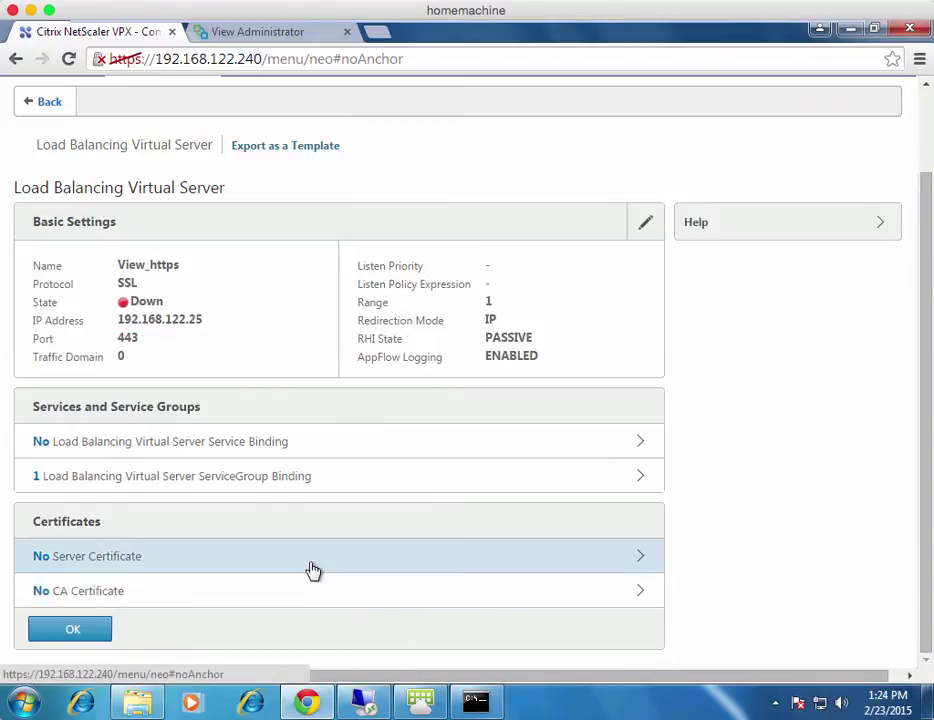
- Bind the view_vhorizon_local certificate as View_https's server certificate
click(313, 569)
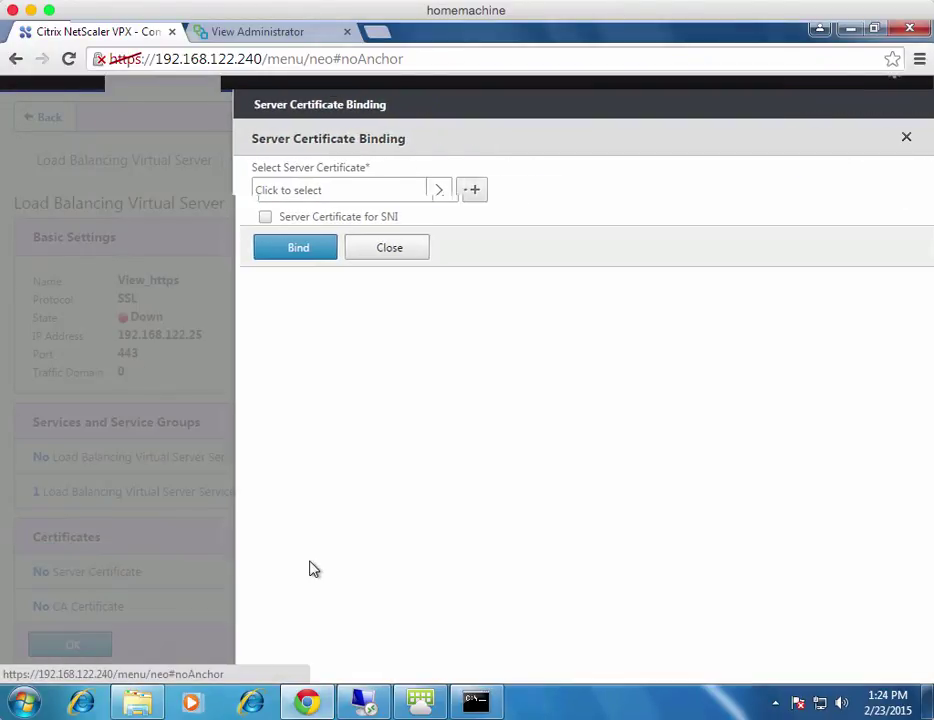
click(327, 195)
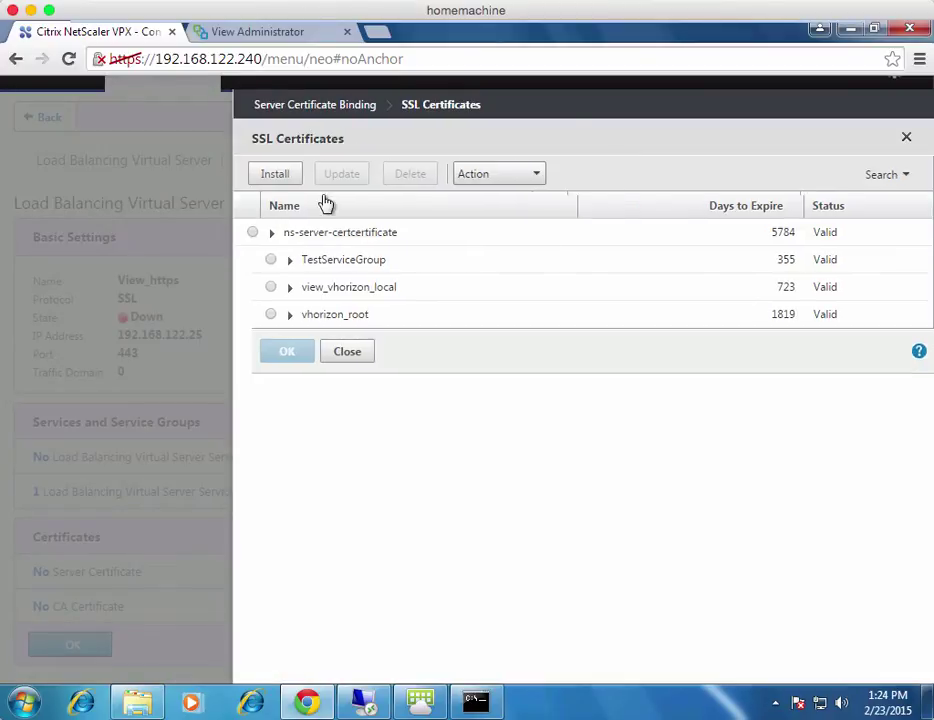
click(347, 284)
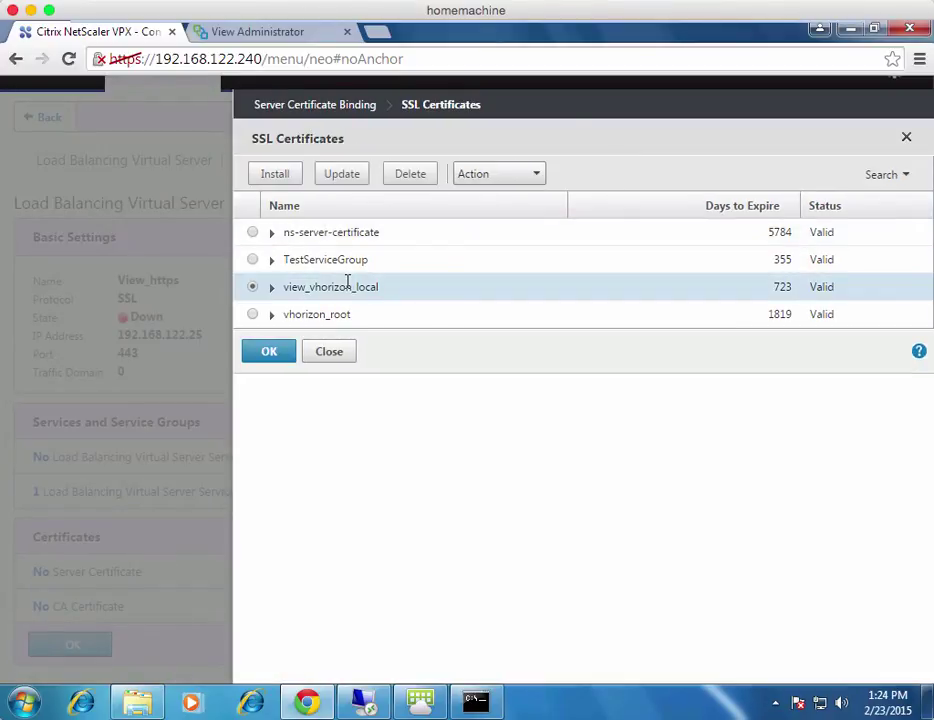
click(273, 353)
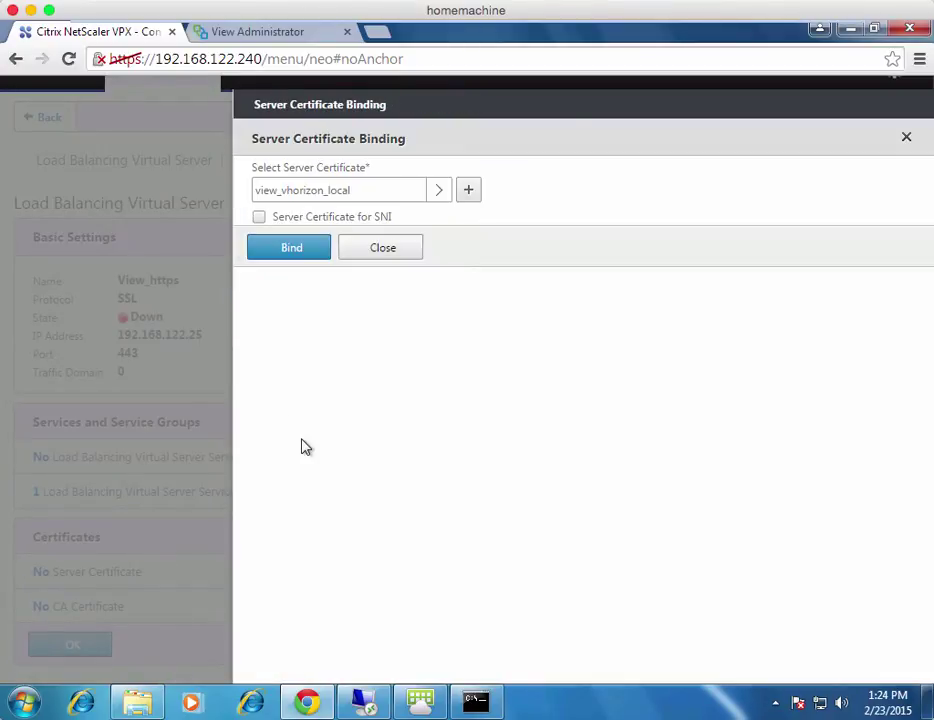
click(286, 250)
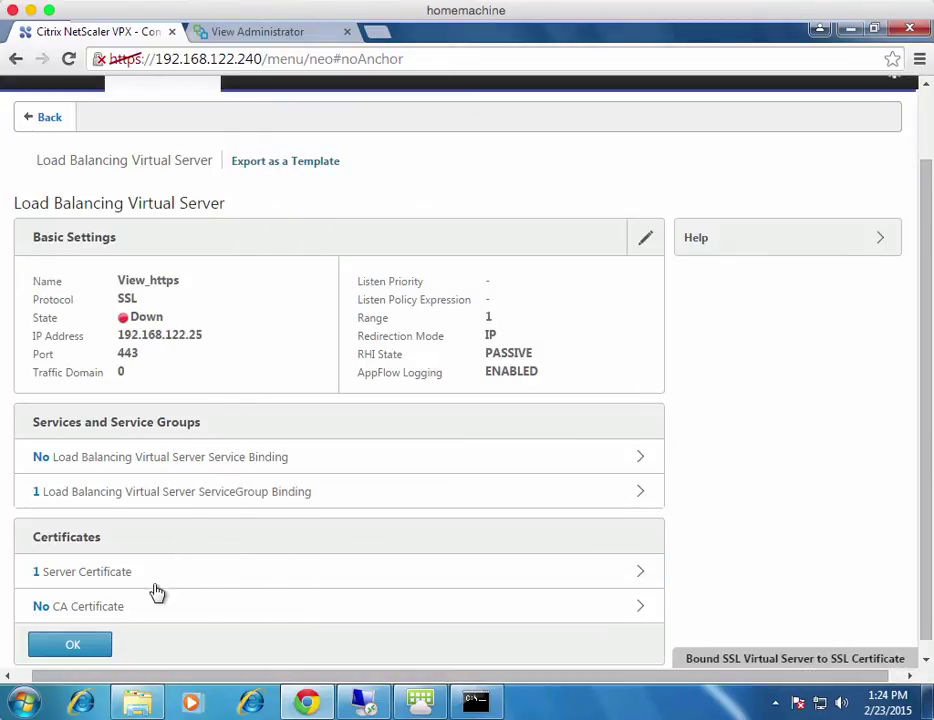
click(80, 645)
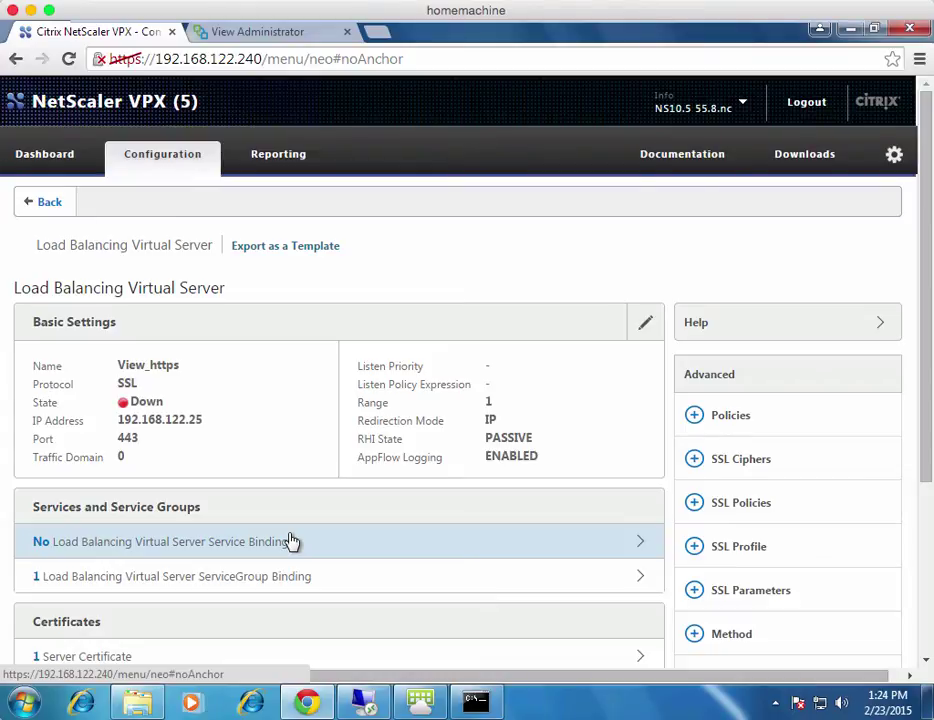
scroll(289, 541, down, 3)
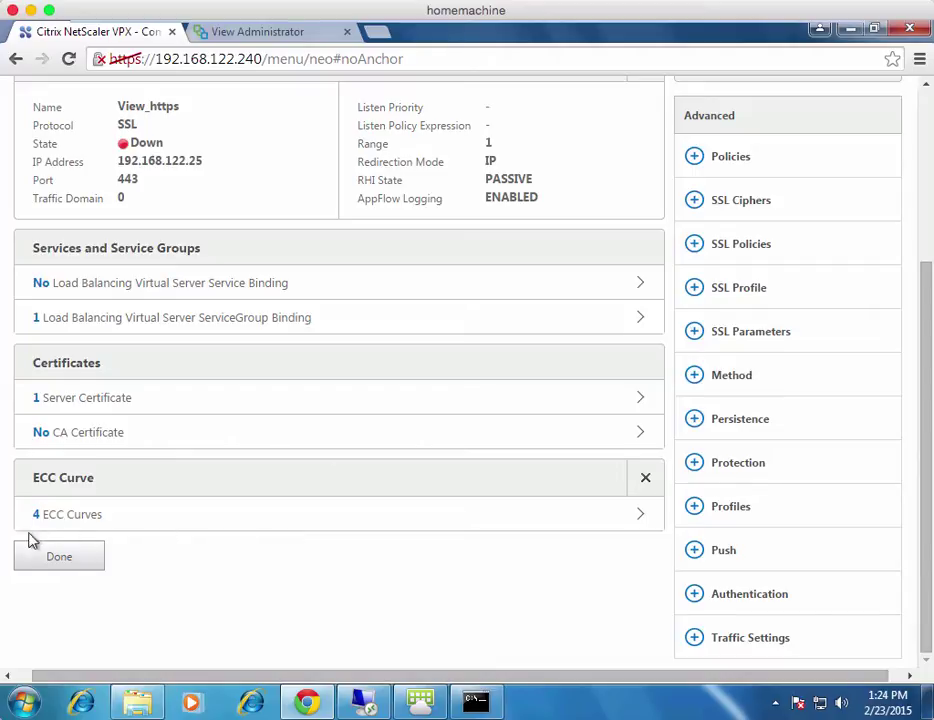
- Finish View_https and refresh the Virtual Servers list so it shows State Up
click(60, 558)
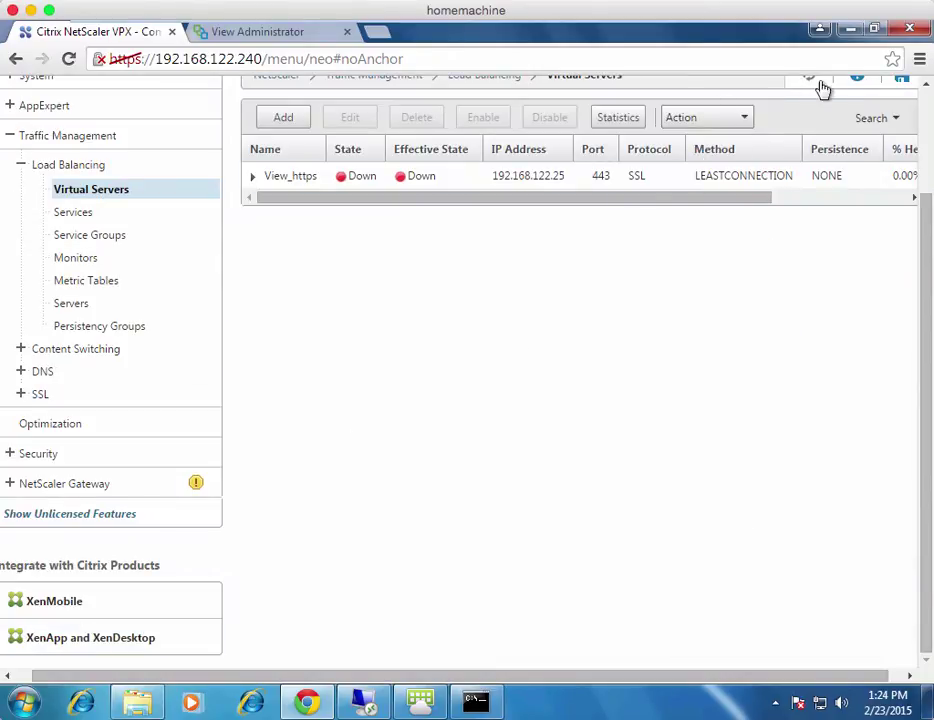
scroll(805, 170, up, 3)
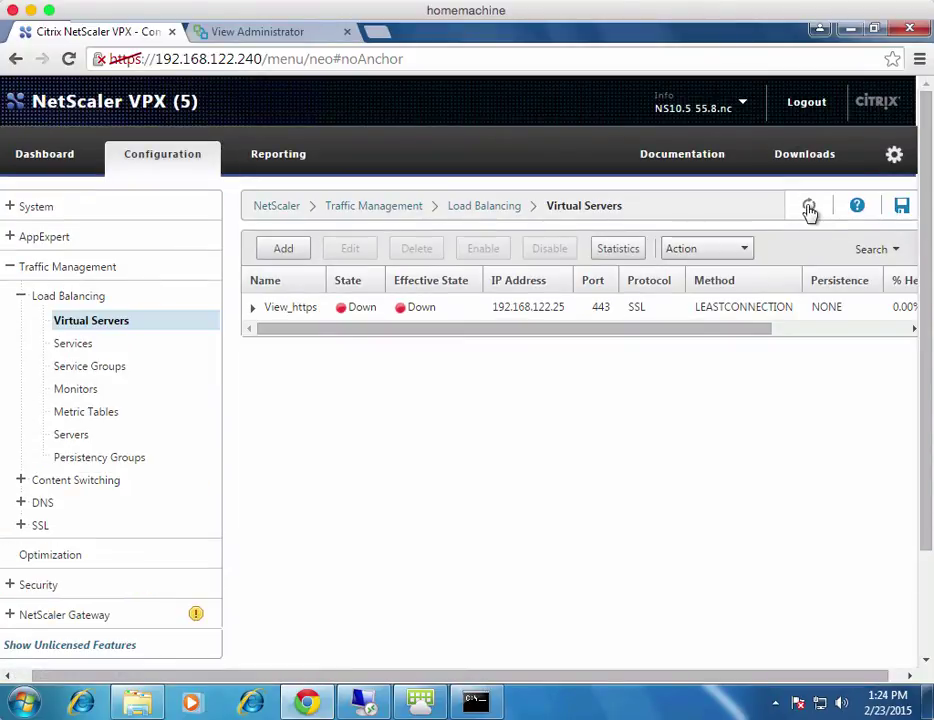
click(809, 209)
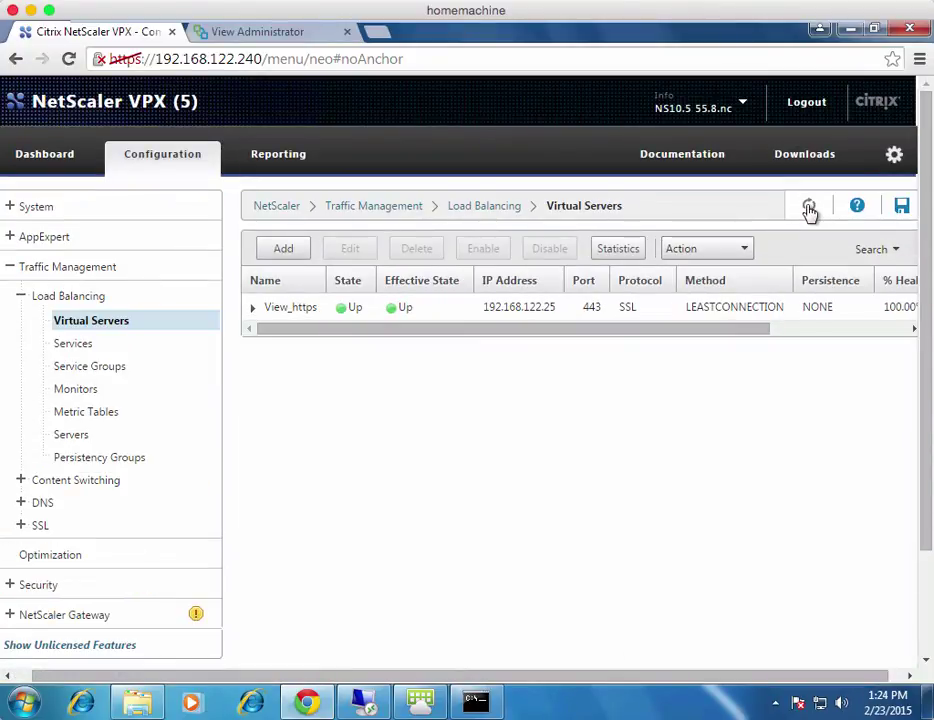
- Add virtual server View_Blast with protocol SSL_BRIDGE at 192.168.122.25, port 8443
click(285, 249)
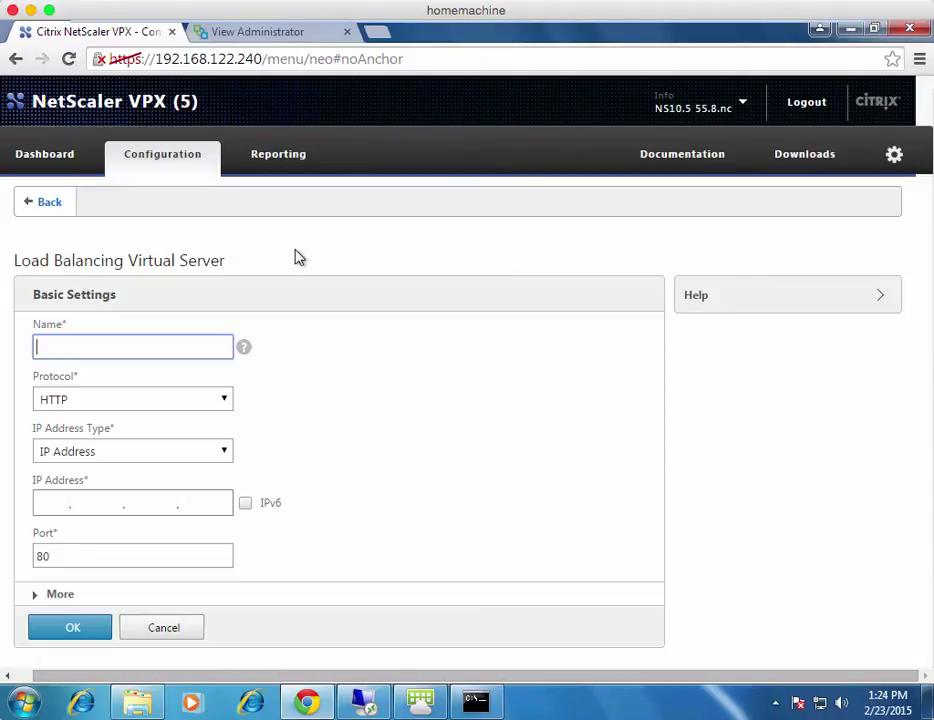
text(View_blas)
key(BackSpace)
key(BackSpace)
click(206, 396)
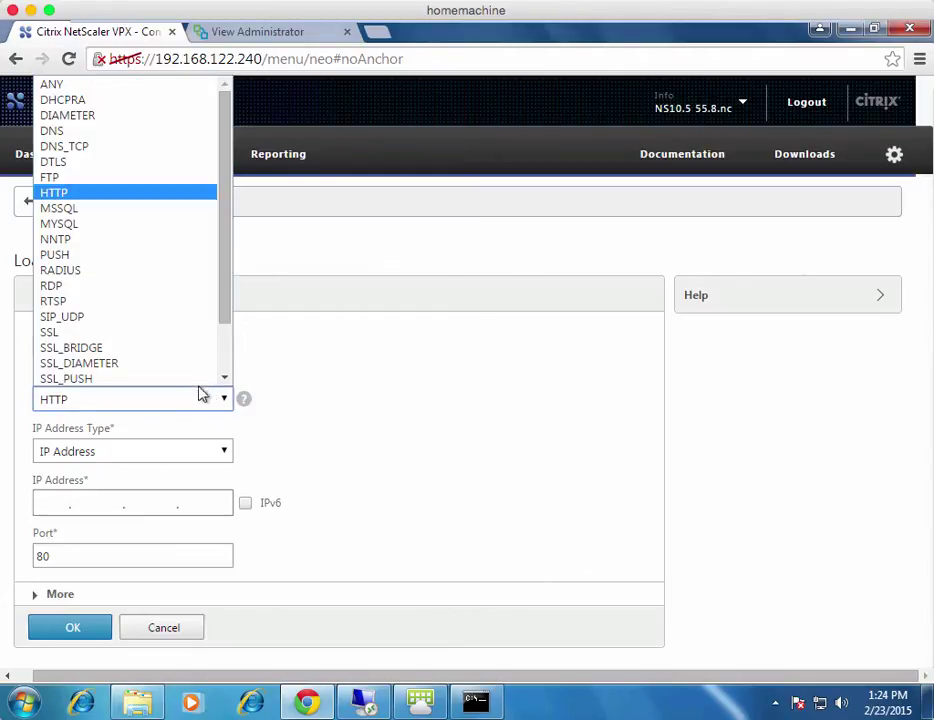
click(176, 359)
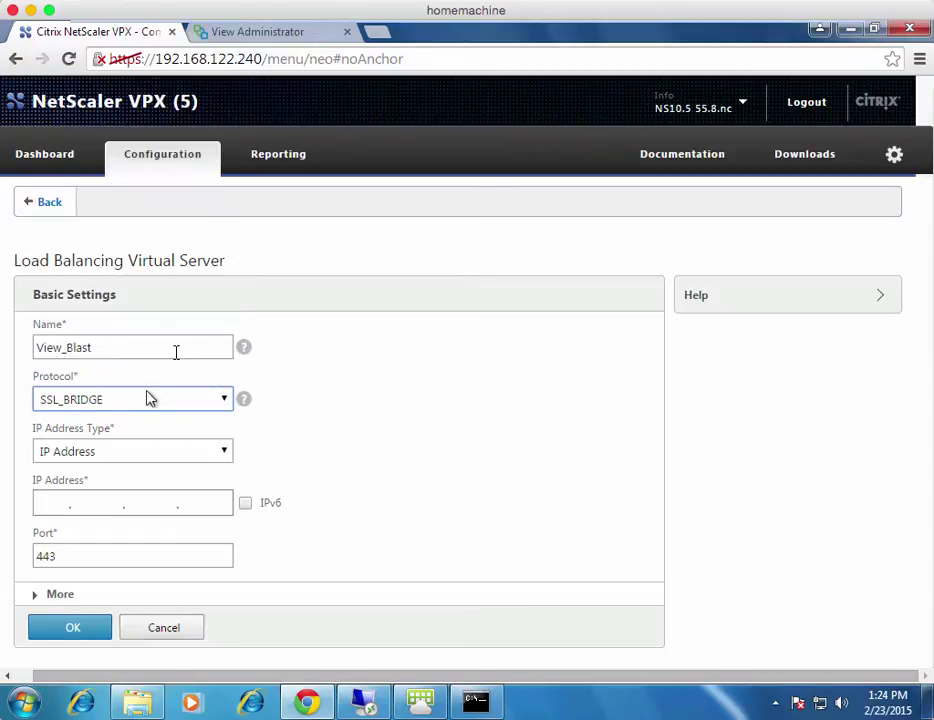
click(58, 500)
text(192.16)
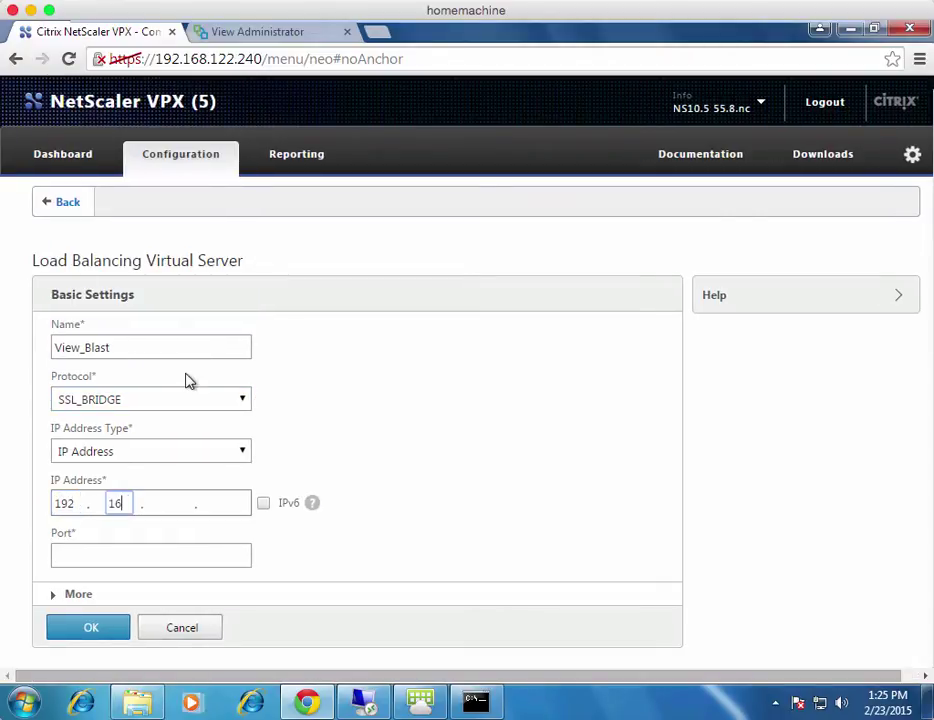
text(8.122.)
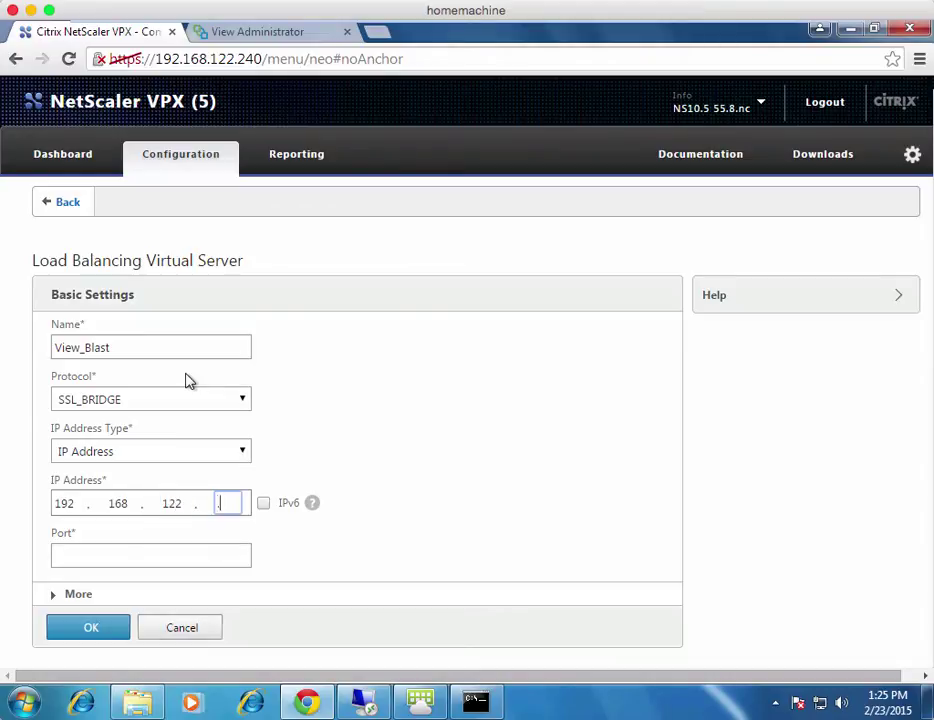
text(25)
key(Tab)
text(84)
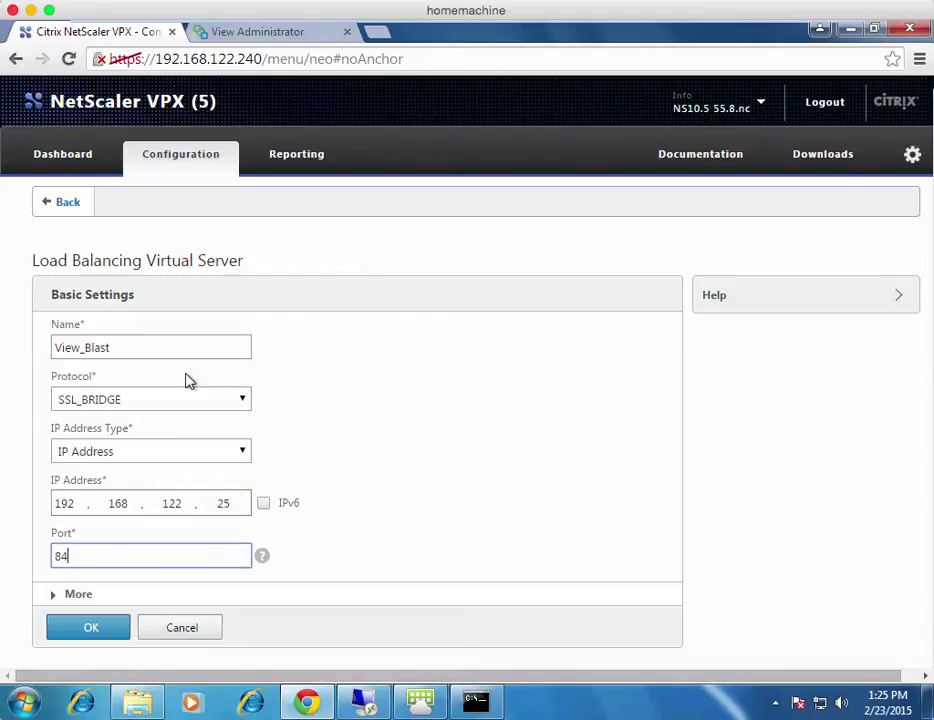
text(43)
click(88, 628)
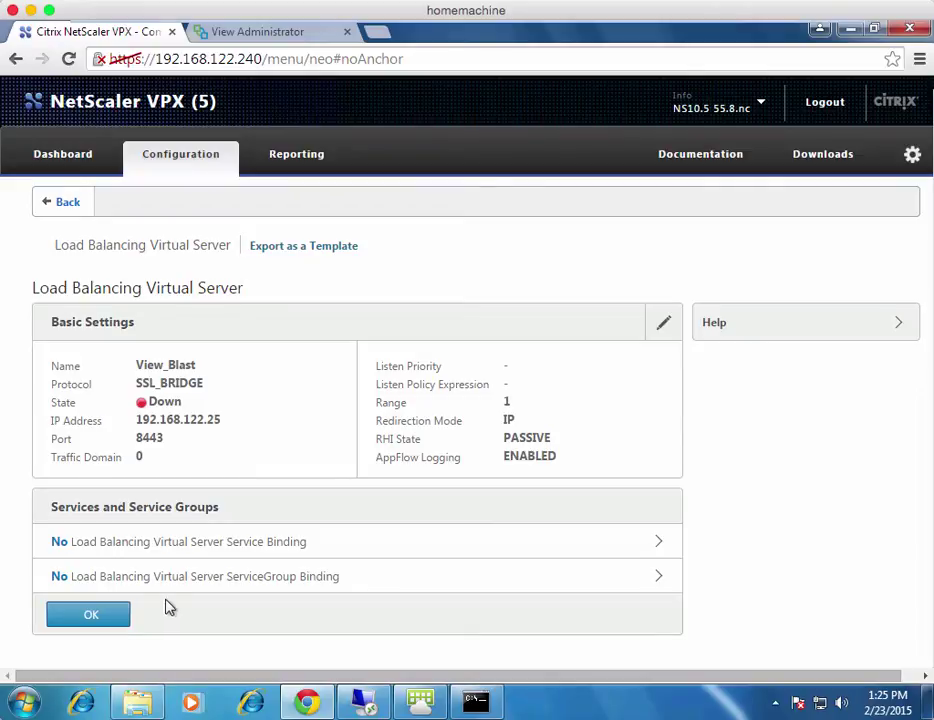
- Bind the View_Blast service group to View_Blast and finish back at the Virtual Servers list
click(182, 588)
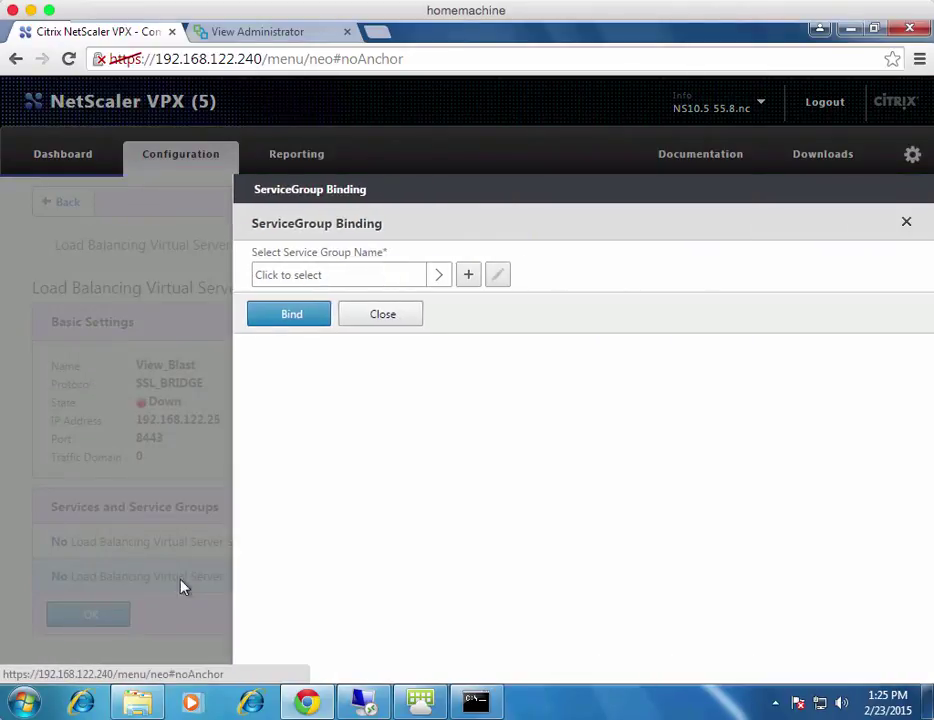
click(318, 276)
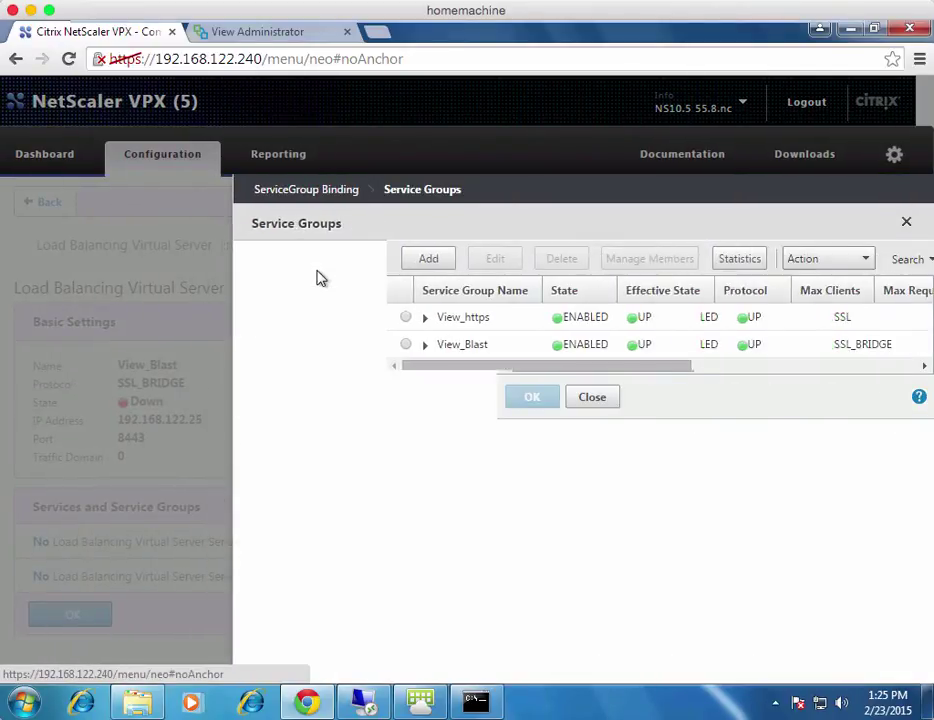
click(312, 345)
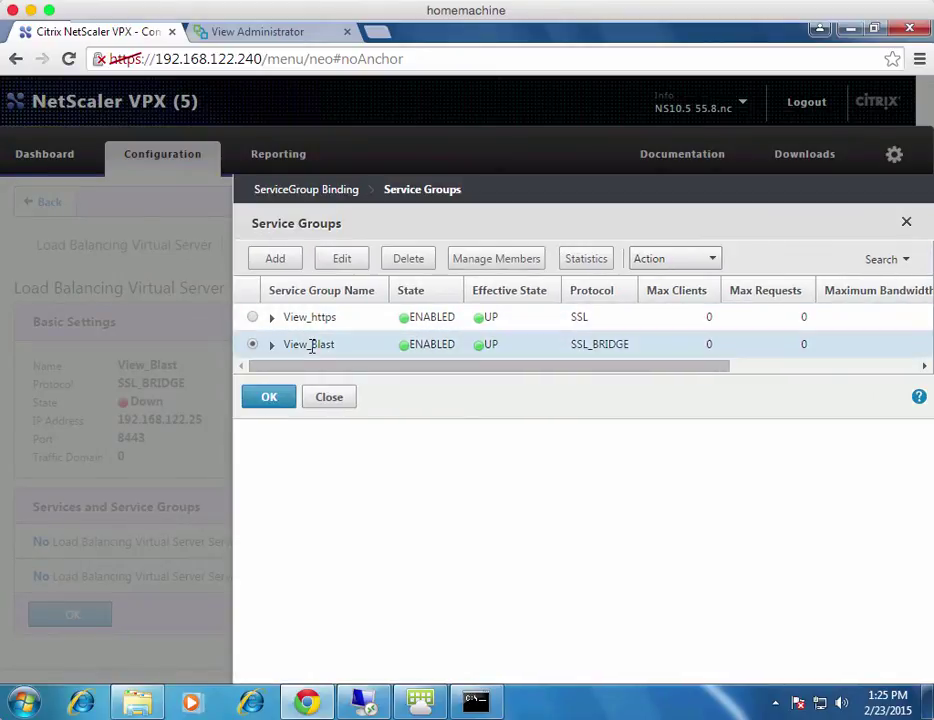
click(270, 398)
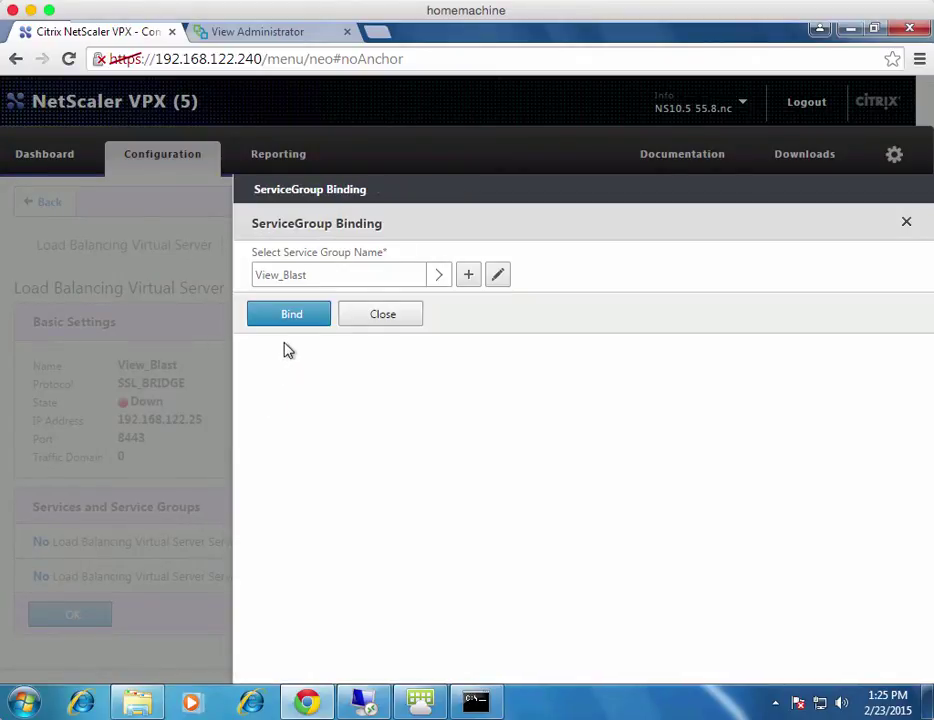
click(290, 311)
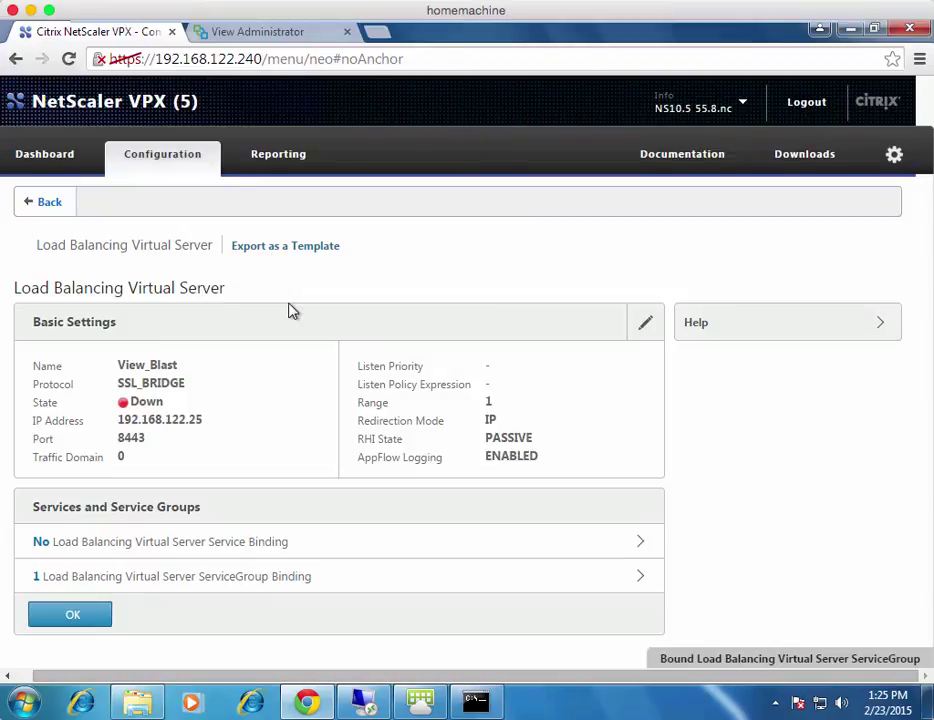
click(93, 617)
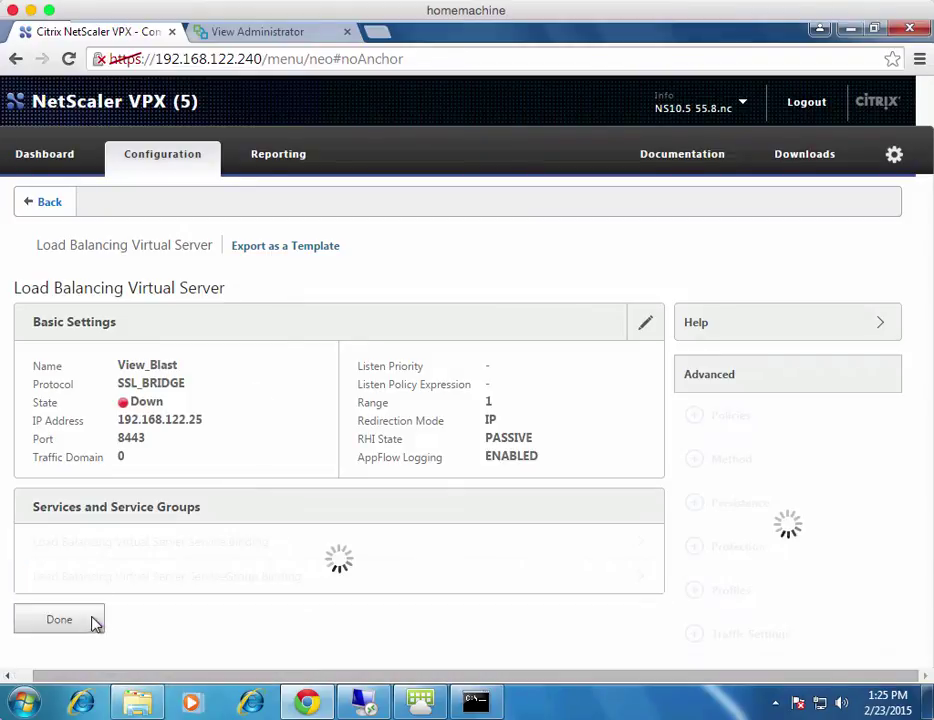
scroll(340, 565, down, 1)
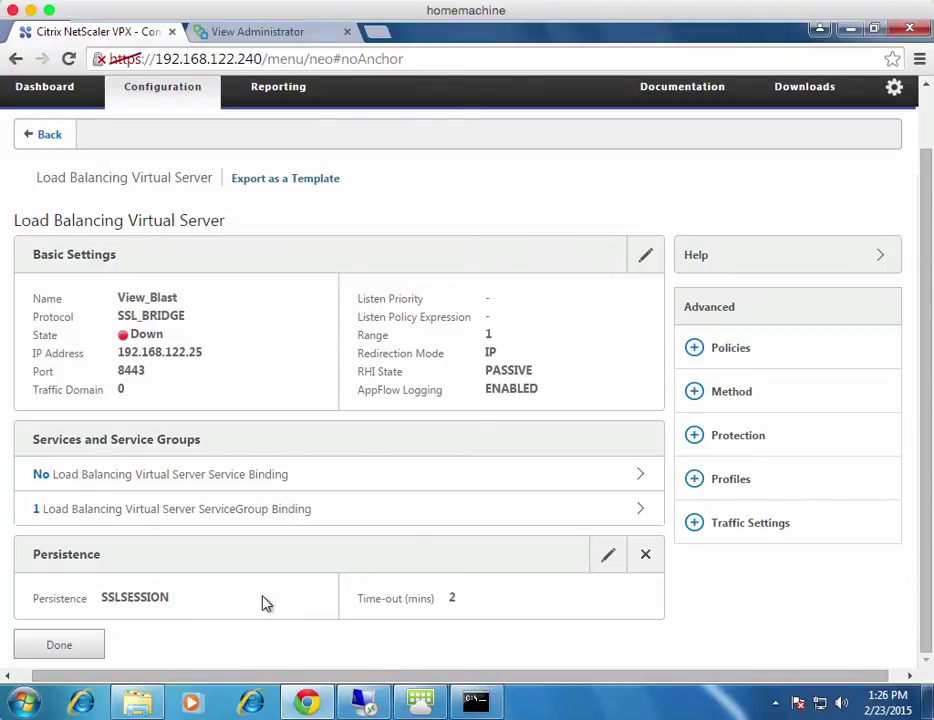
click(75, 643)
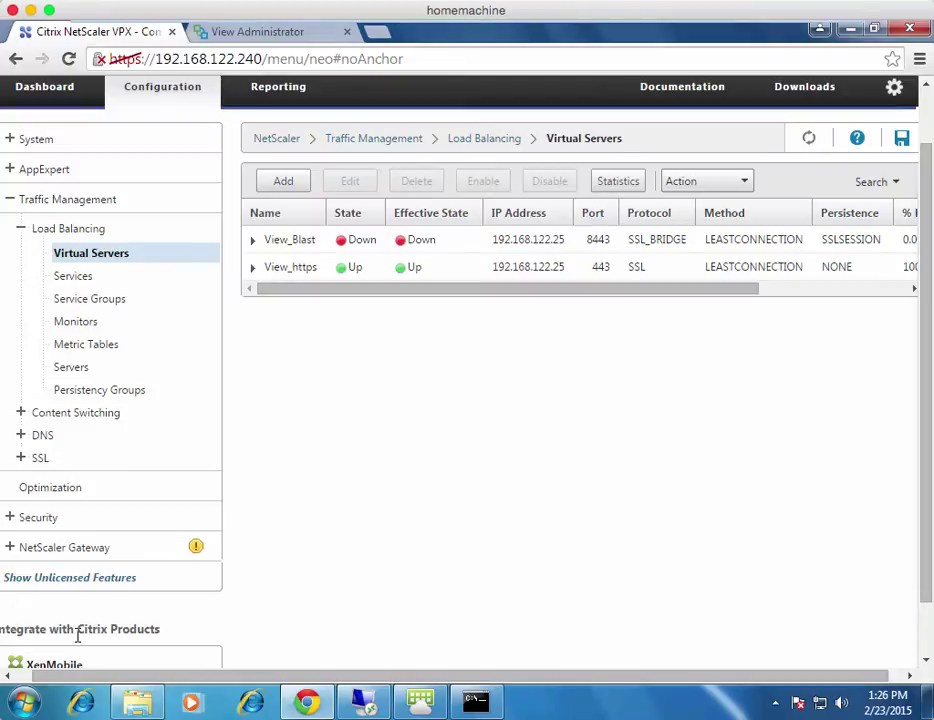
- Refresh the Virtual Servers list so View_Blast shows Up beside View_https
click(810, 140)
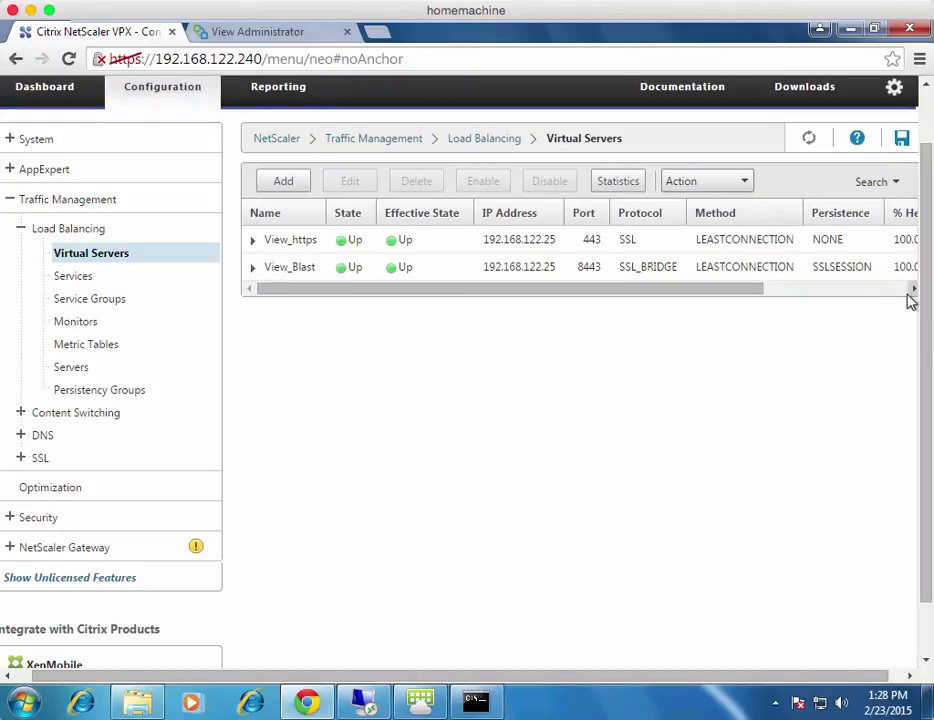
- Create persistency group View_persist: SOURCEIP, 20-minute time-out, members View_https and View_Blast
click(128, 391)
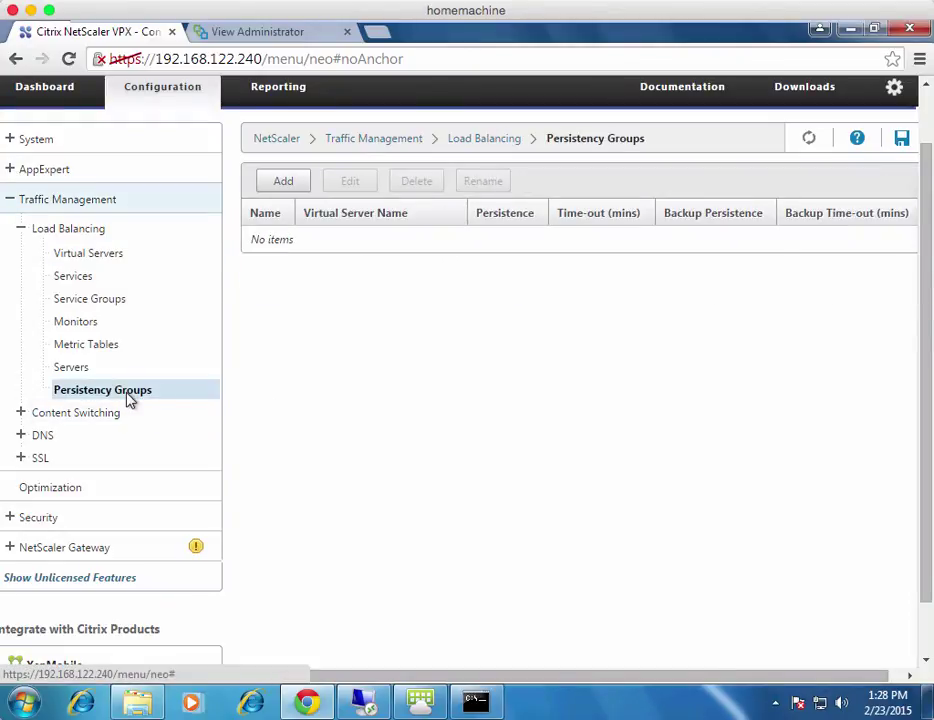
click(282, 181)
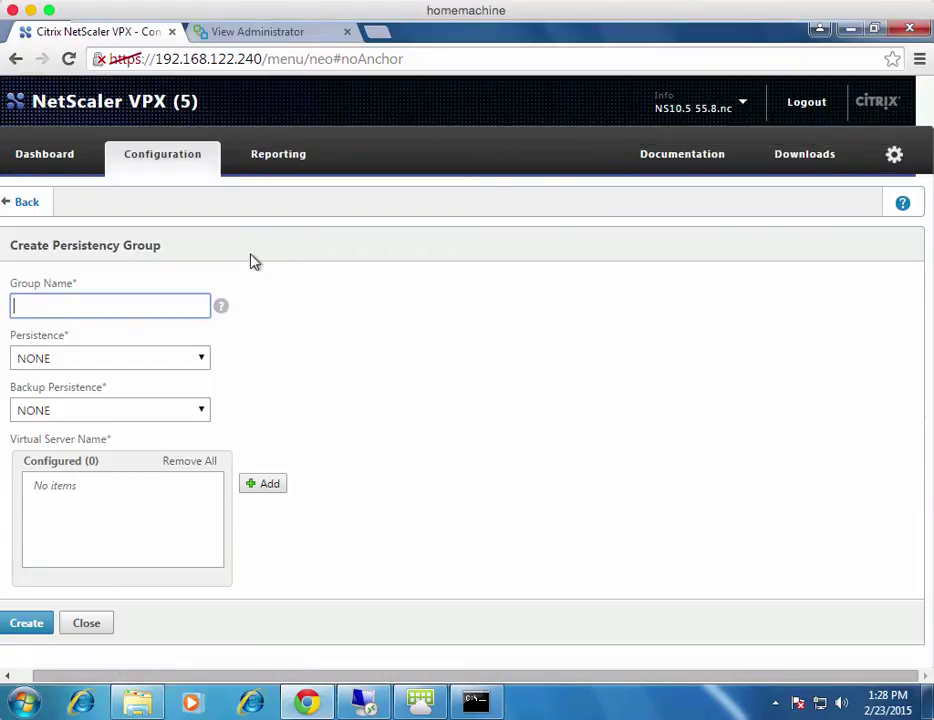
text(View_persist)
click(203, 362)
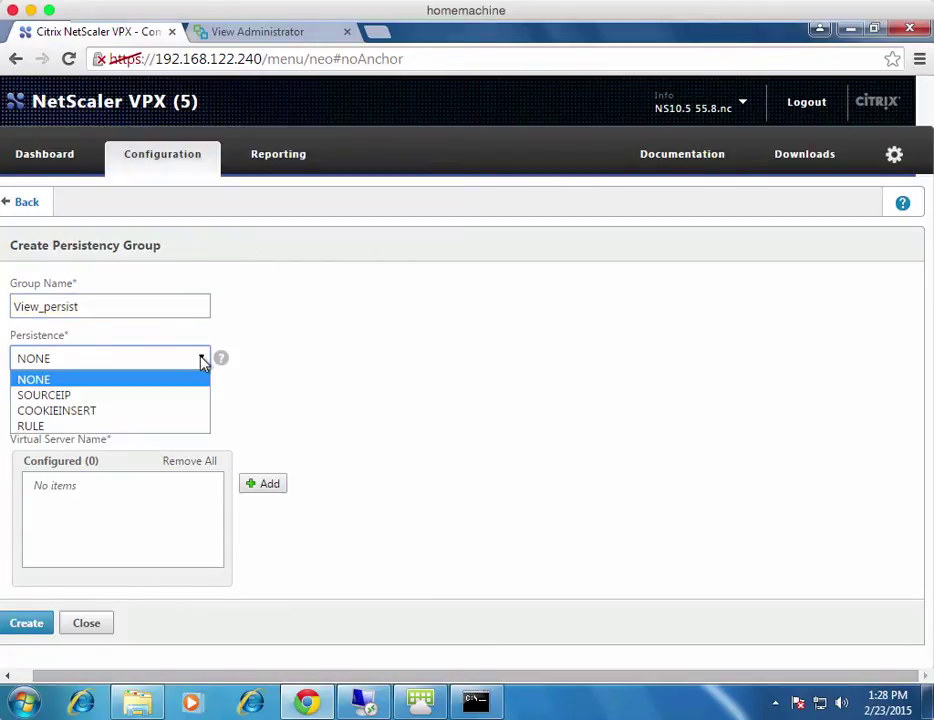
click(170, 395)
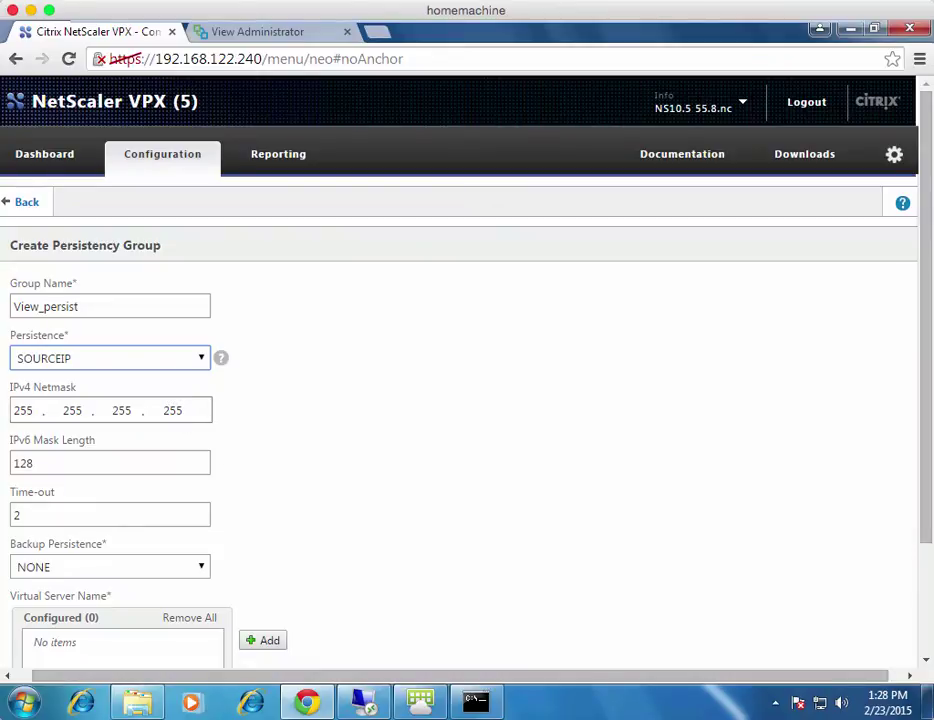
scroll(238, 480, down, 3)
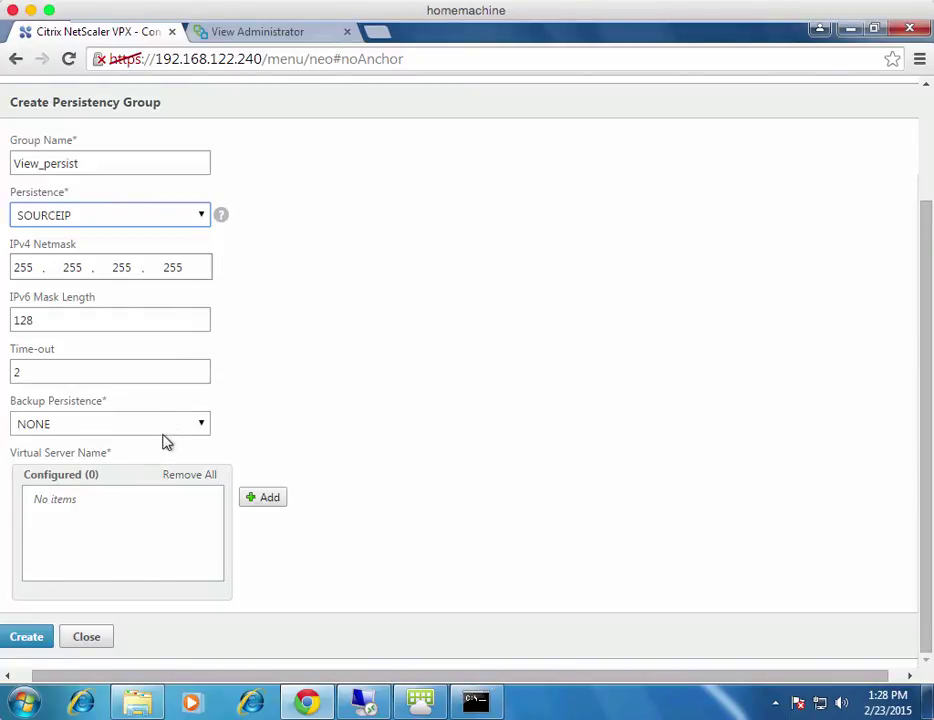
click(117, 373)
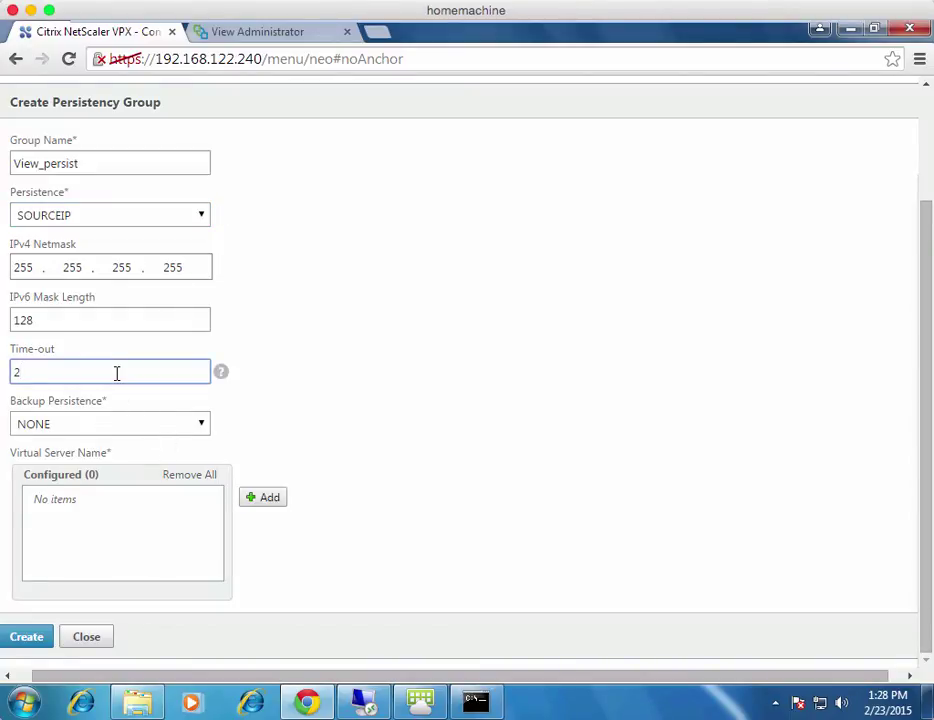
text(0)
click(277, 502)
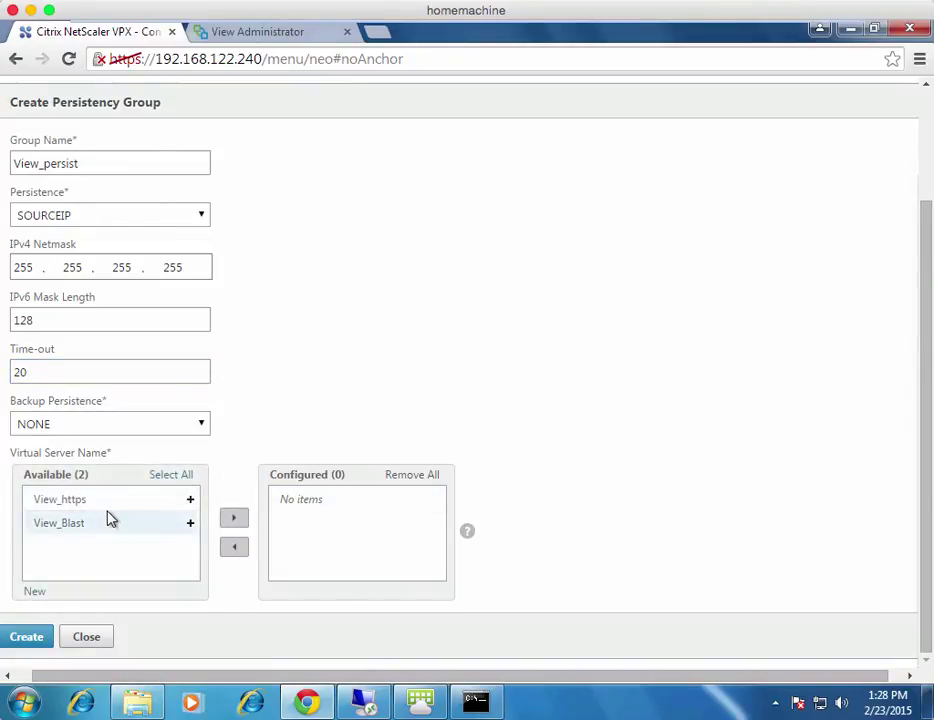
click(191, 501)
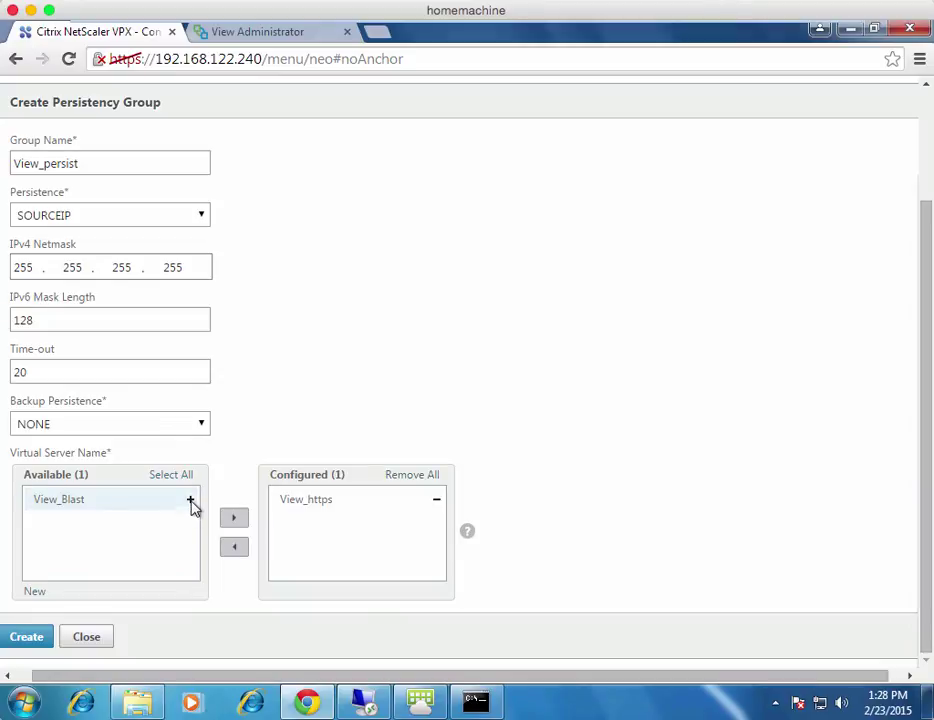
click(191, 501)
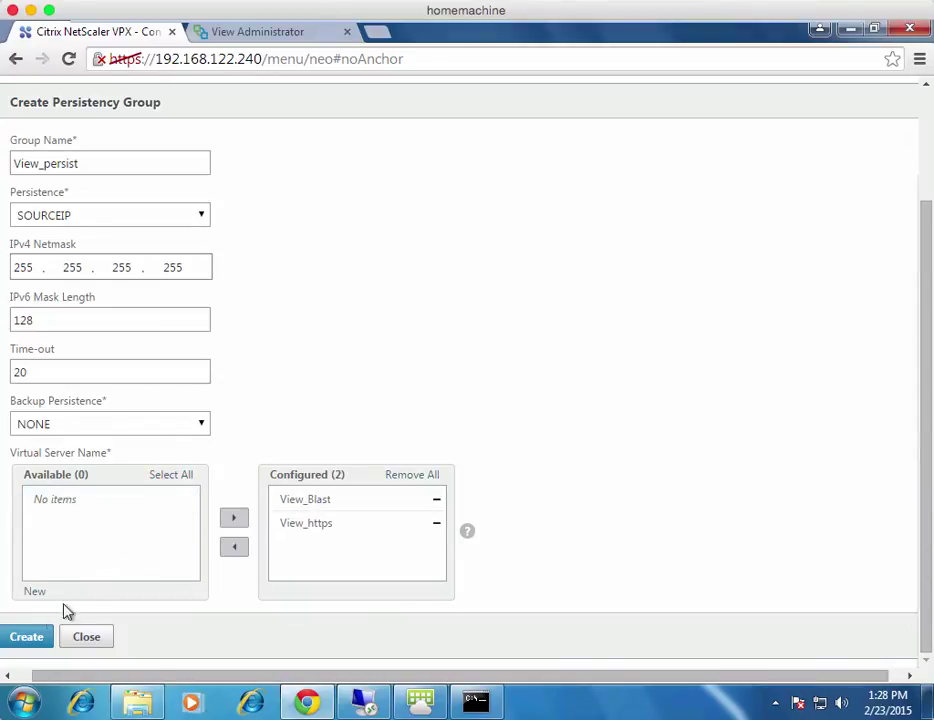
click(29, 636)
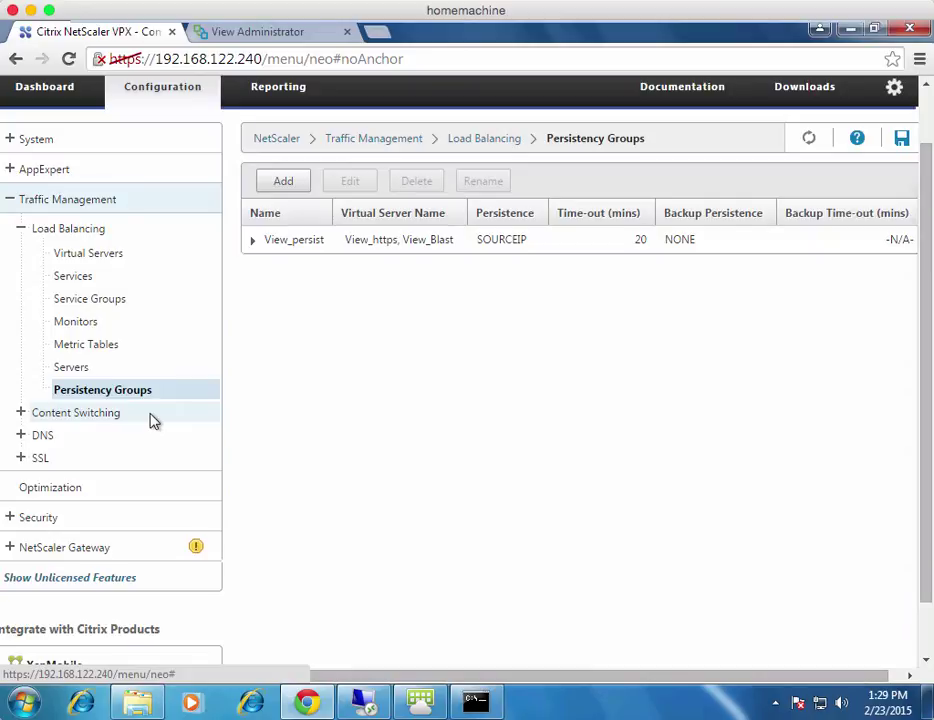
- Save the NetScaler running configuration and return to the Virtual Servers list
click(902, 141)
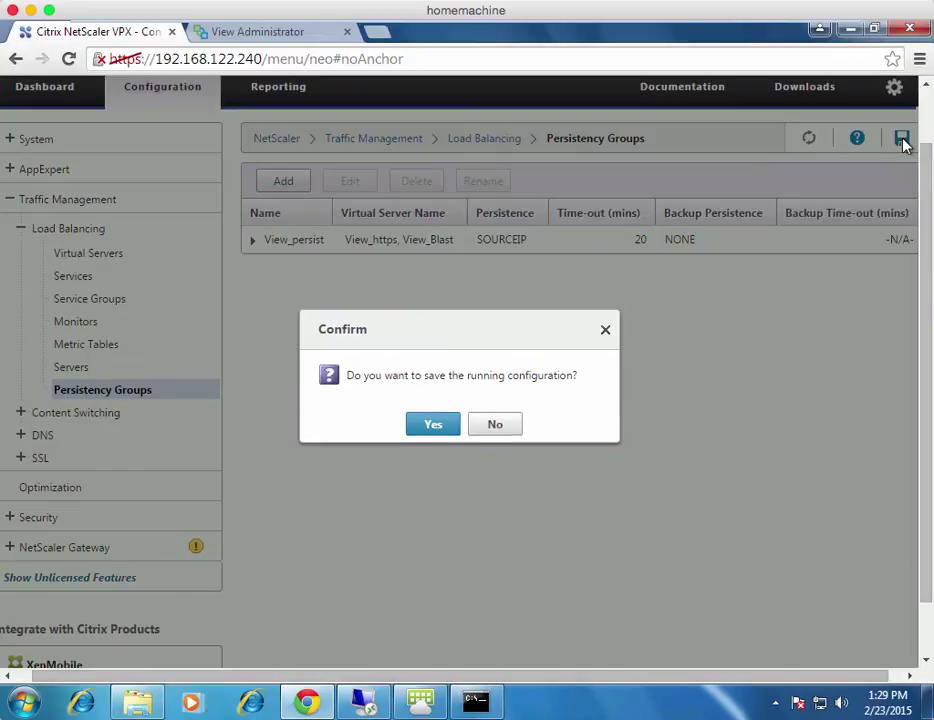
click(442, 430)
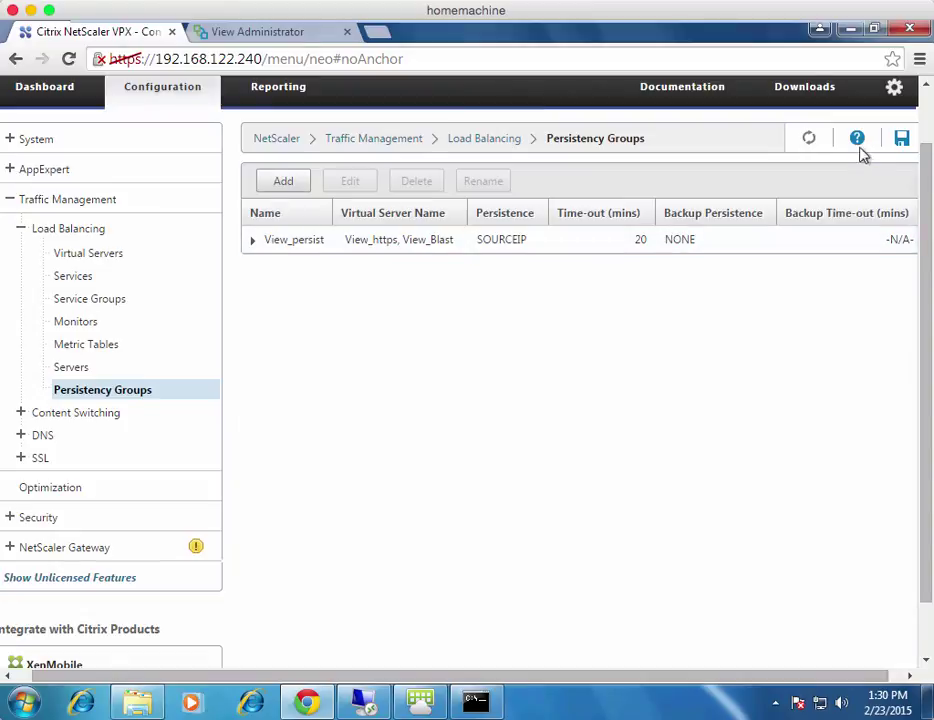
click(117, 253)
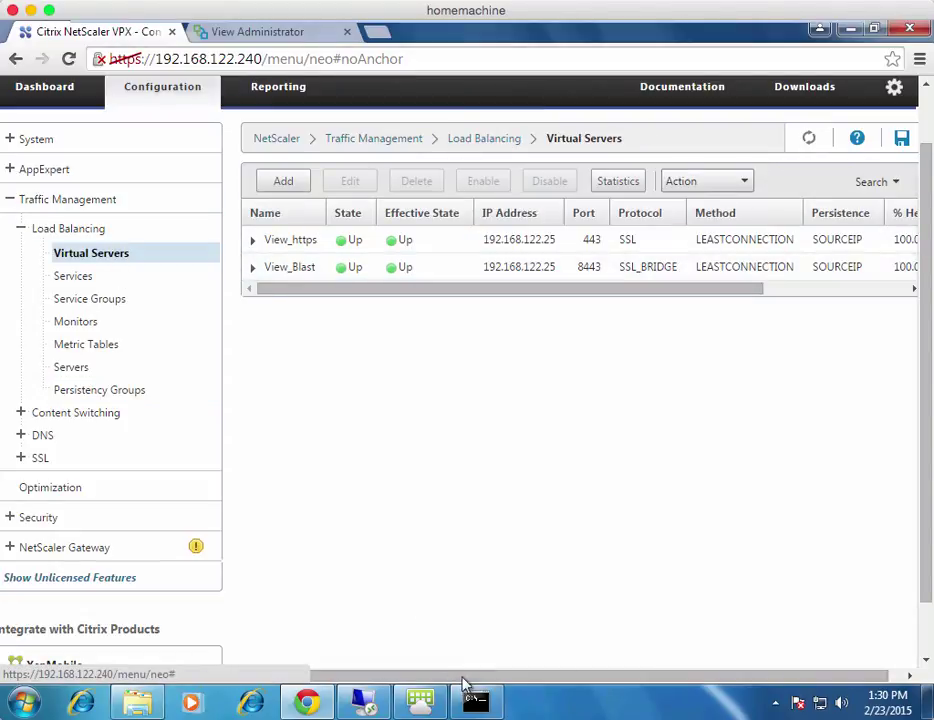
- Rerun the ping of view.vhorizon.local in Command Prompt, now answered by 192.168.122.25
click(471, 697)
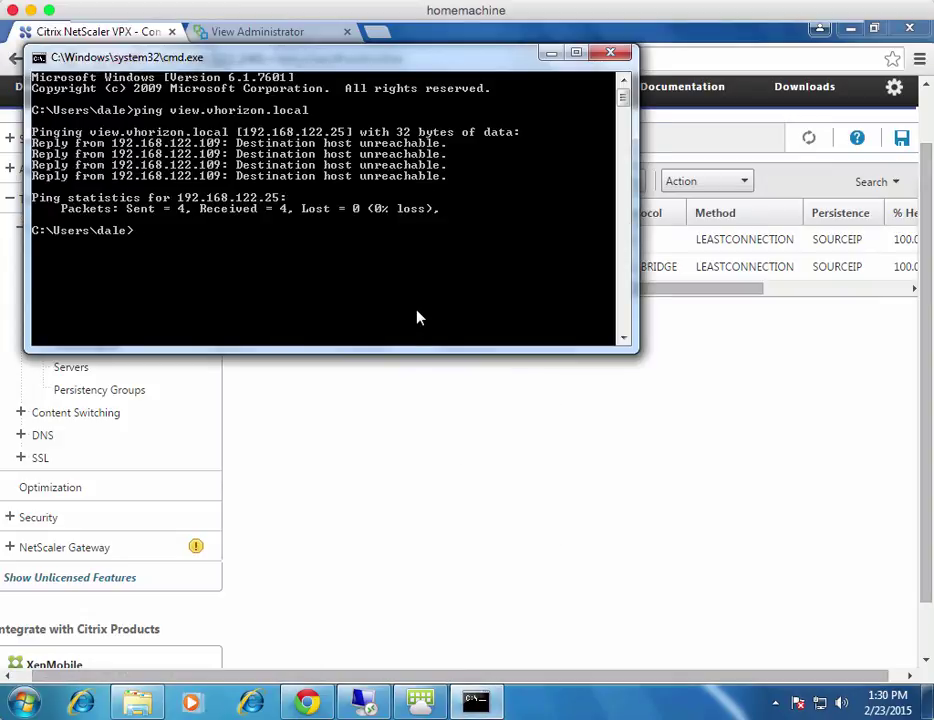
key(Up)
key(Return)
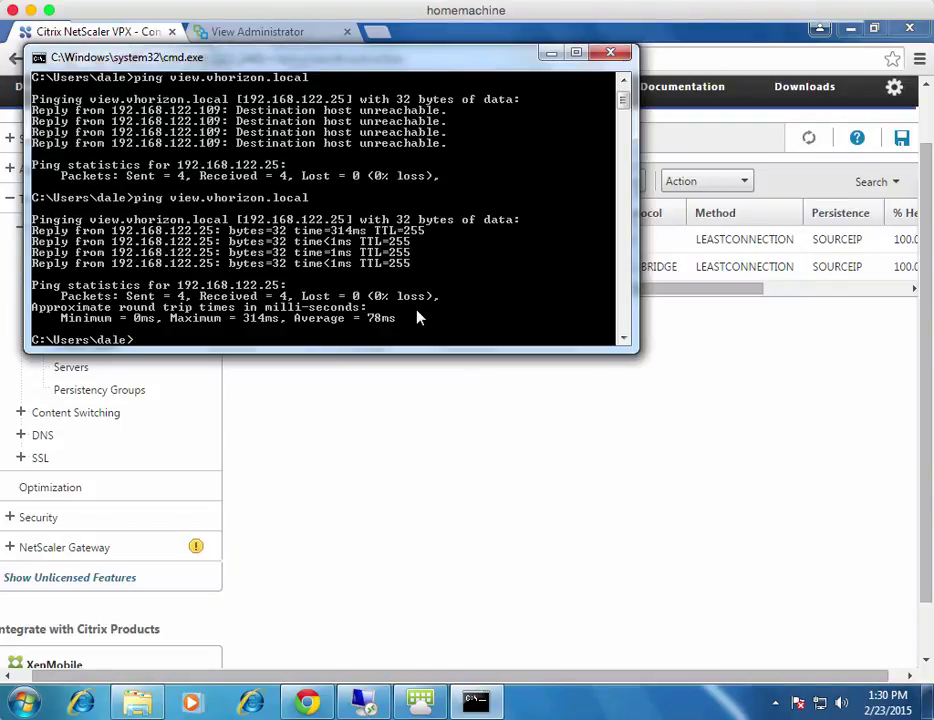
- Change VVC601's tunnel and Blast external URLs from vvc601 to view.vhorizon.local
click(304, 34)
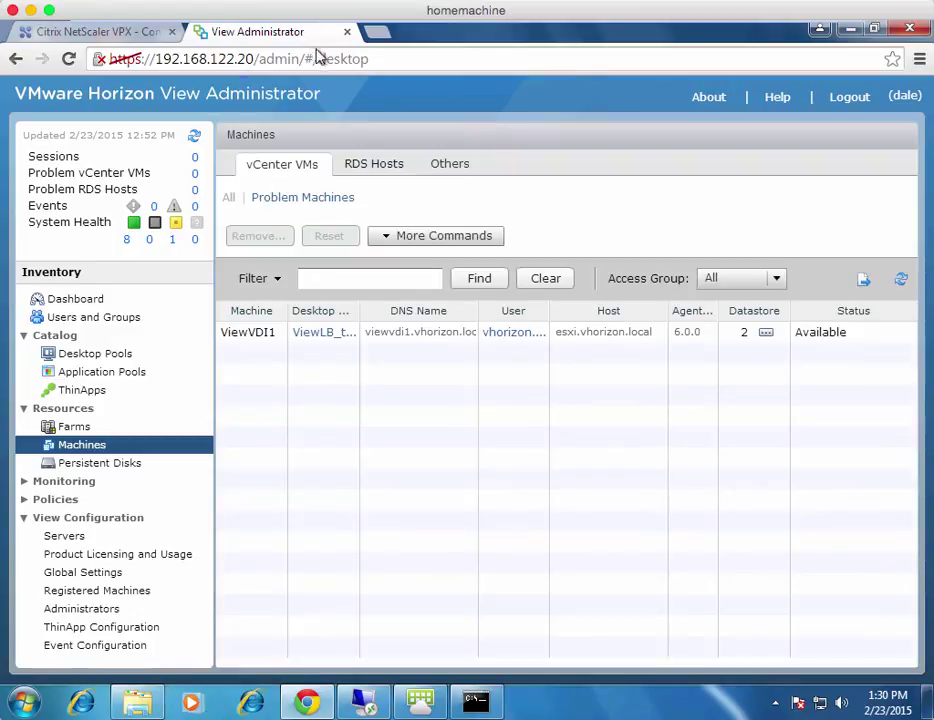
click(334, 58)
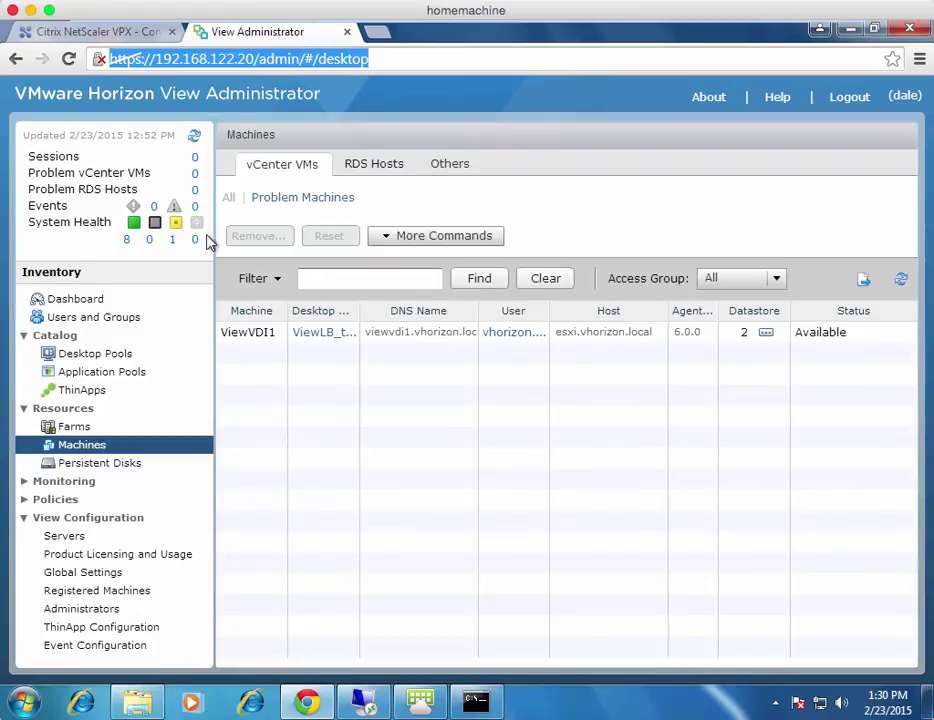
click(167, 540)
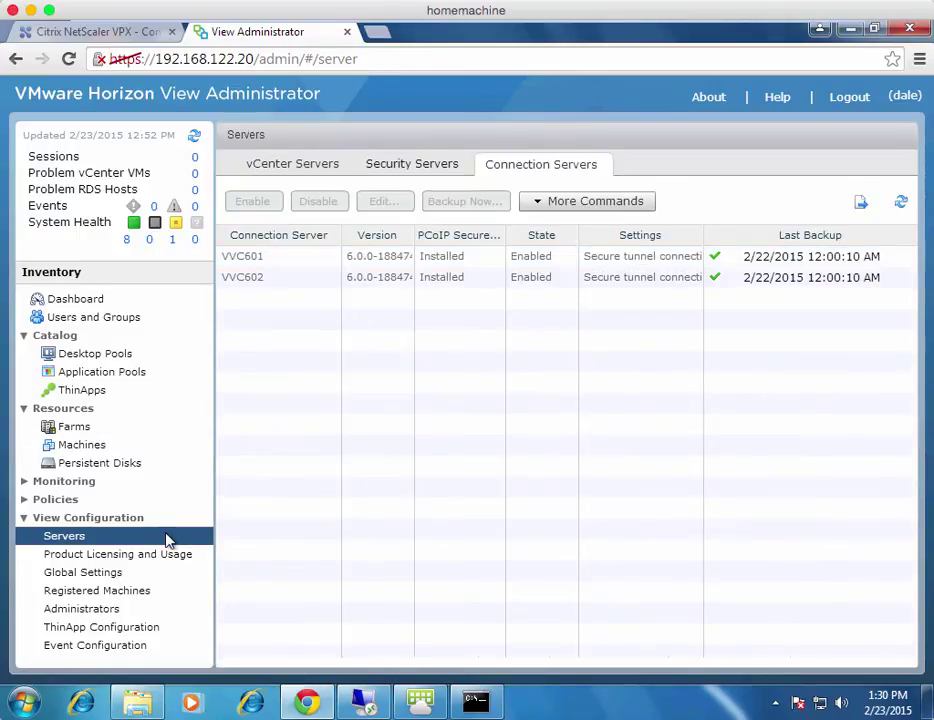
right_click(322, 260)
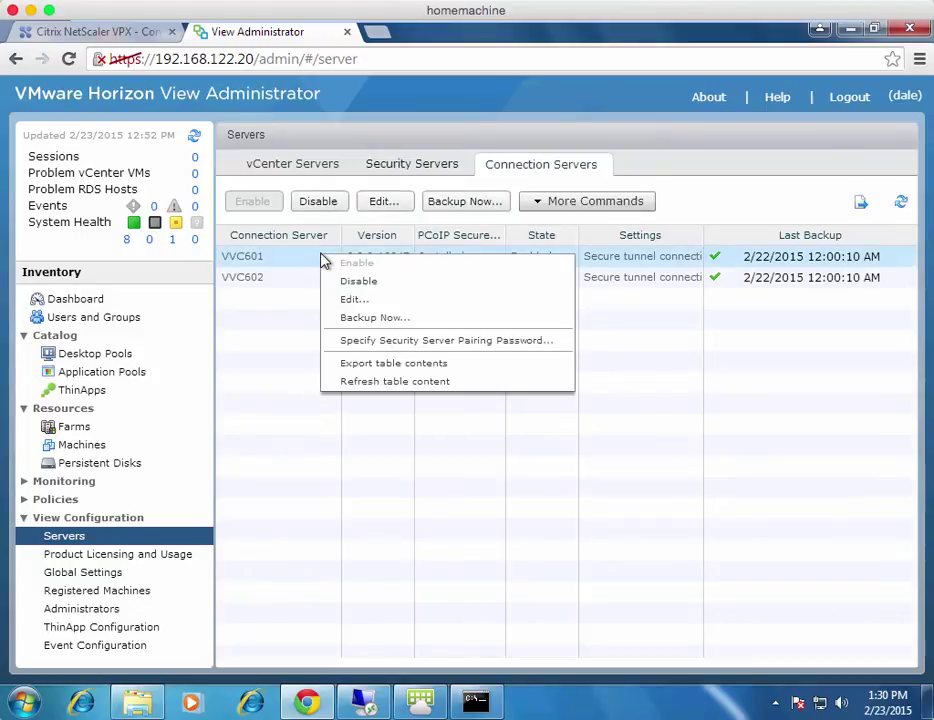
click(349, 298)
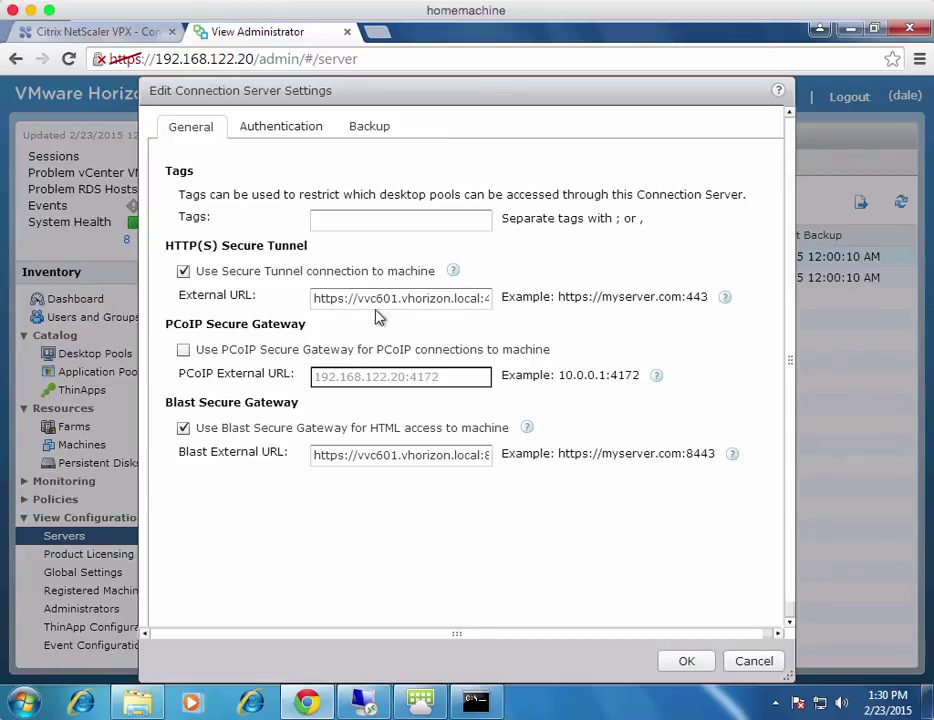
click(399, 297)
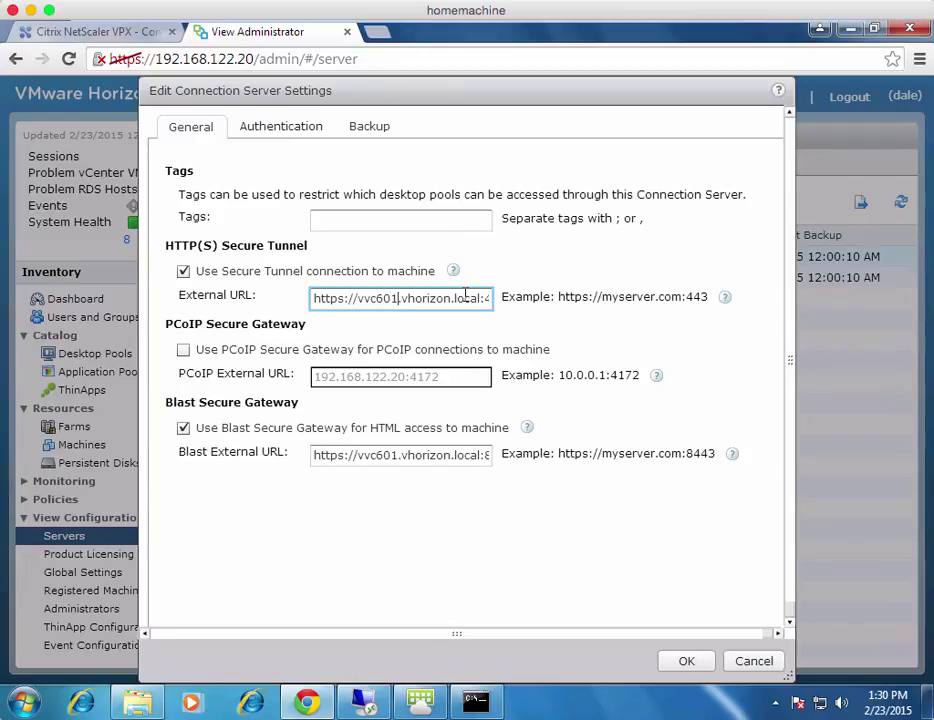
key(BackSpace)
key(BackSpace)
key(BackSpace)
key(BackSpace)
key(BackSpace)
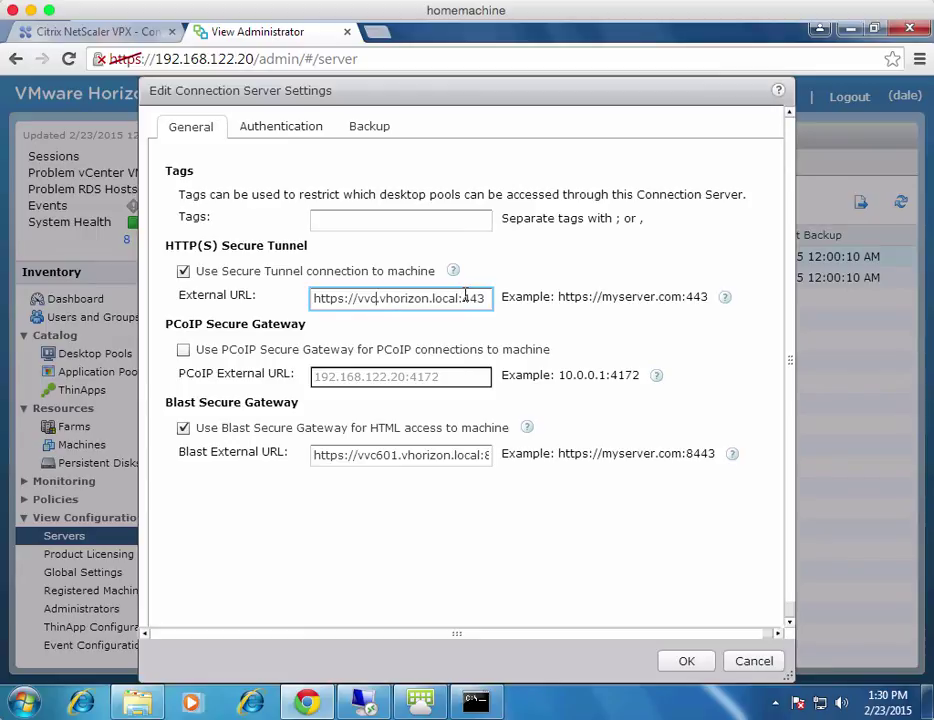
text(i)
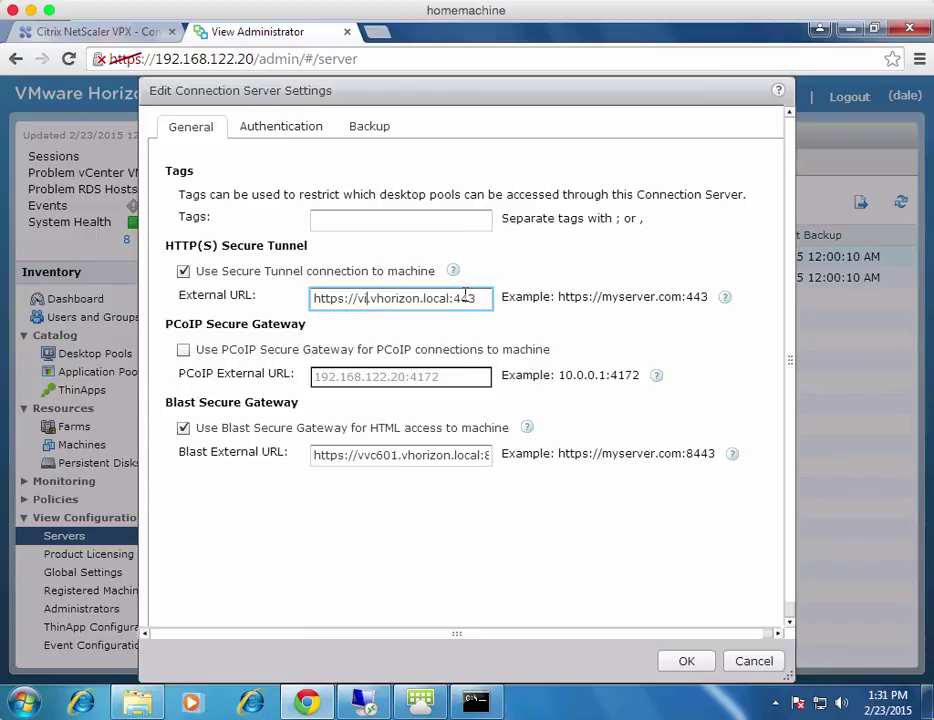
text(ew)
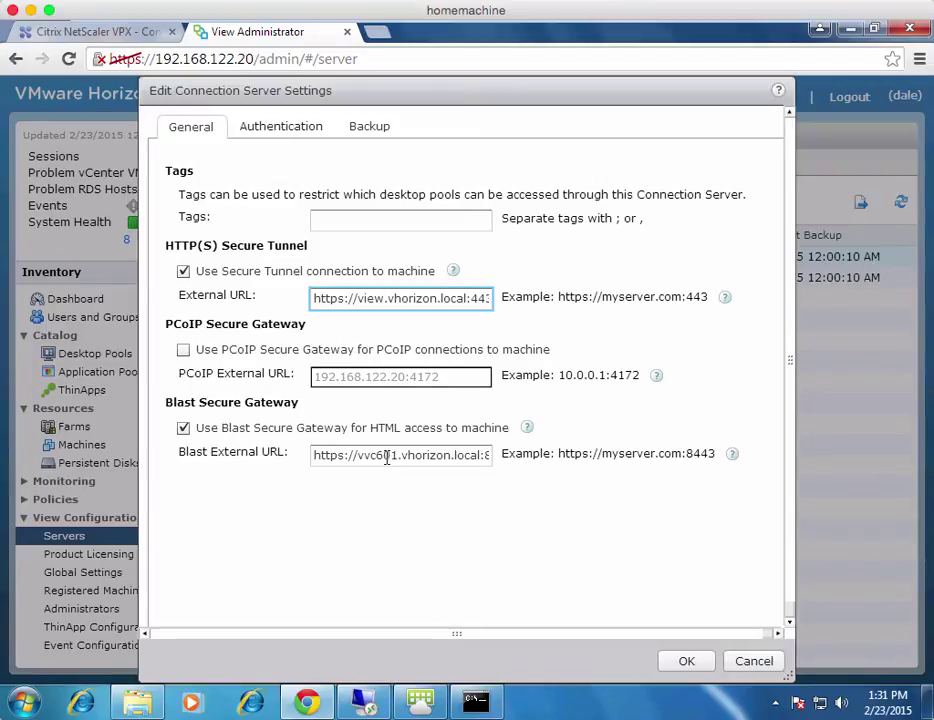
click(397, 455)
key(BackSpace)
key(BackSpace)
key(BackSpace)
key(BackSpace)
key(BackSpace)
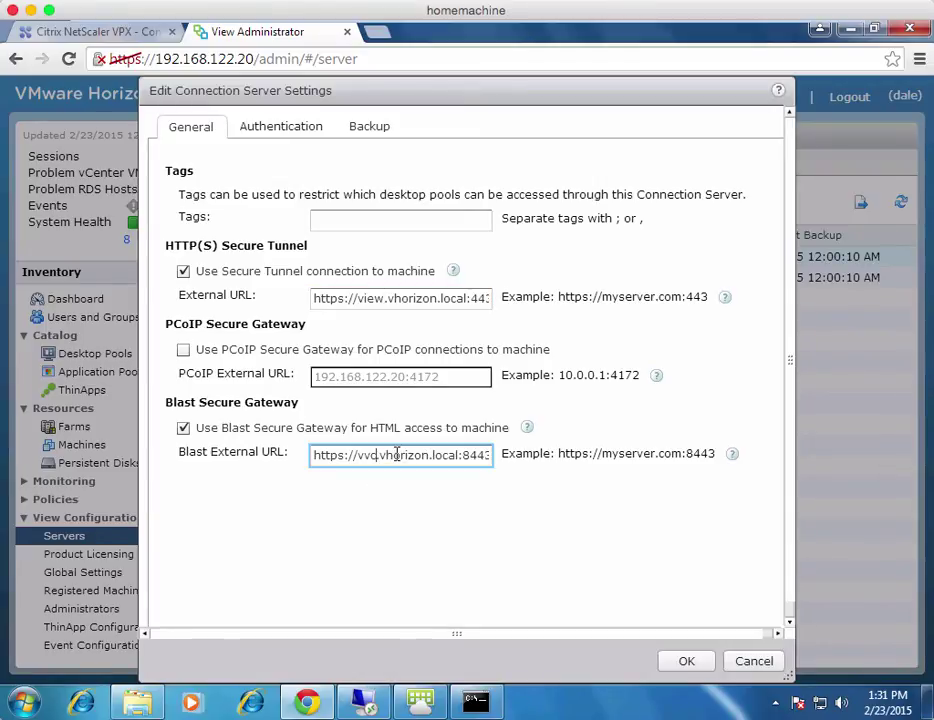
text(iew)
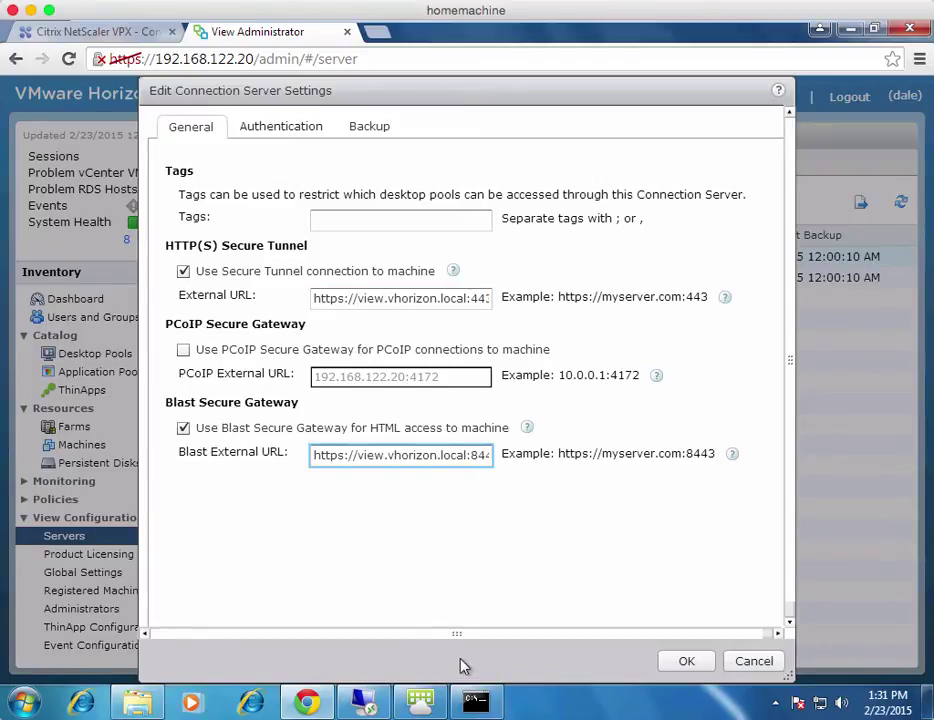
click(668, 664)
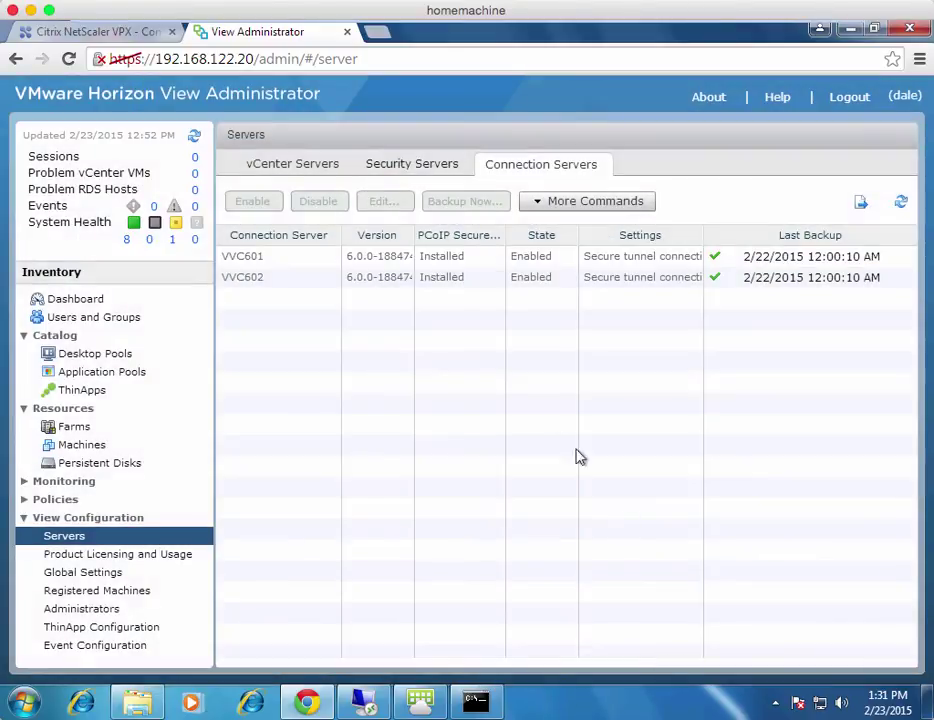
- Point VVC602's tunnel and Blast external URLs at view.vhorizon.local, Blast keeping port 8443
click(438, 279)
right_click(437, 281)
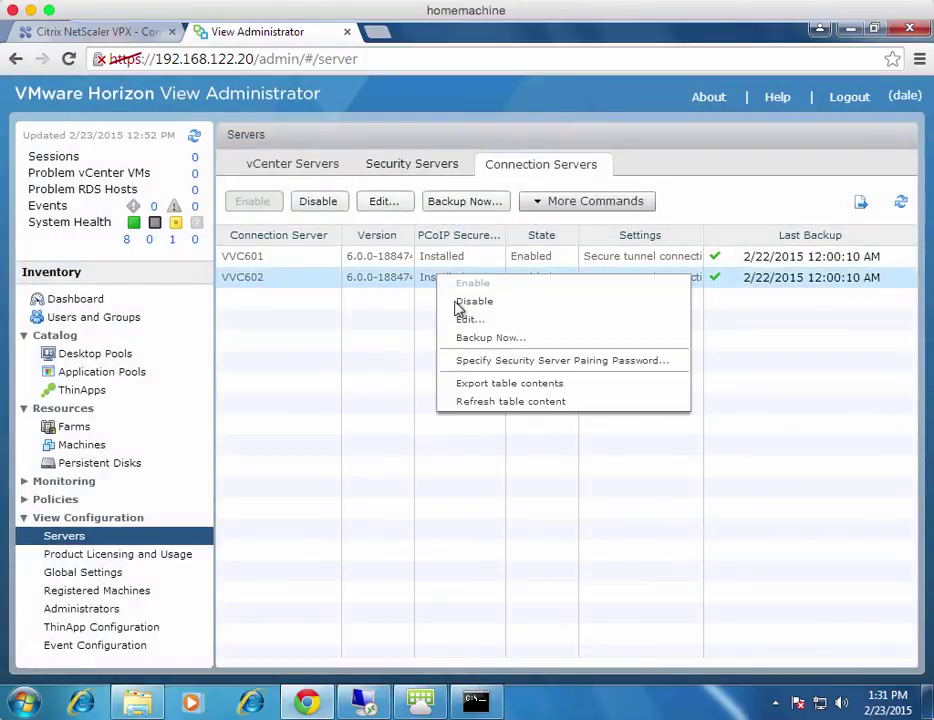
click(478, 321)
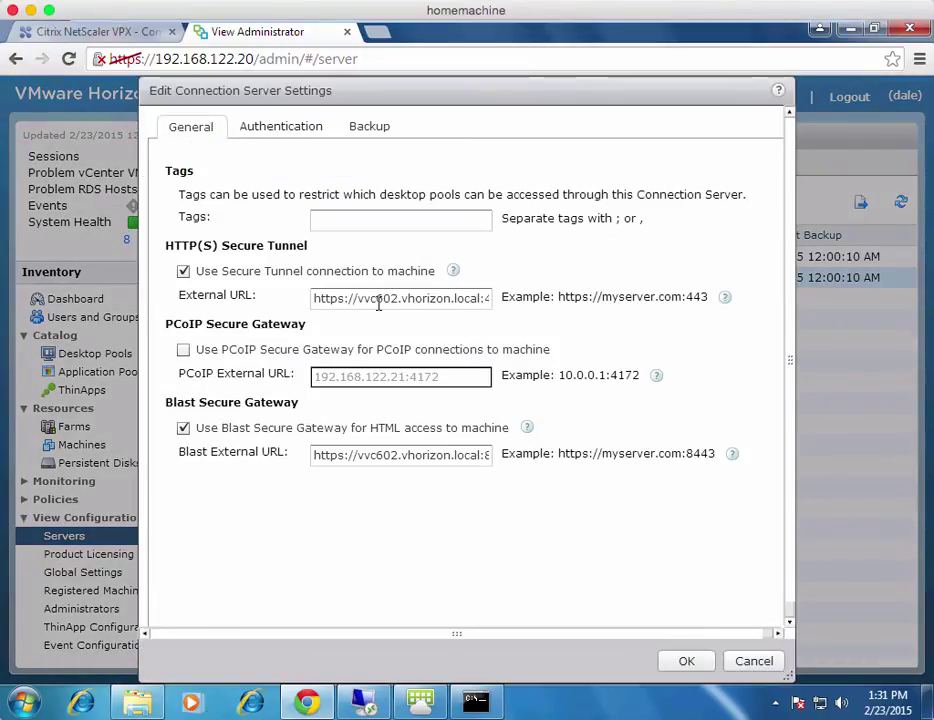
click(392, 298)
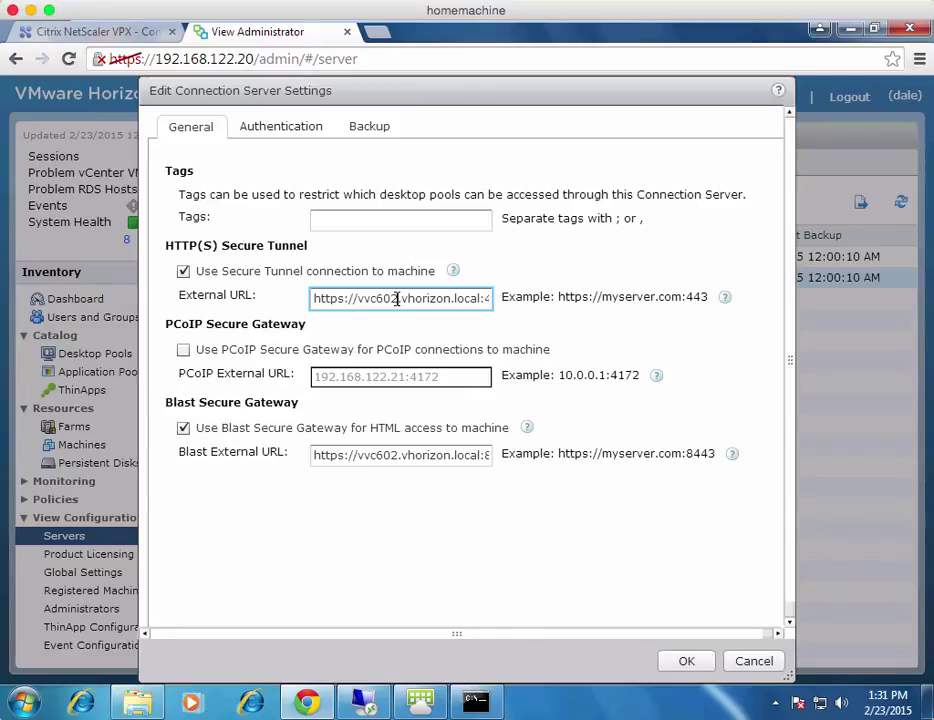
key(BackSpace)
key(BackSpace)
key(BackSpace)
key(BackSpace)
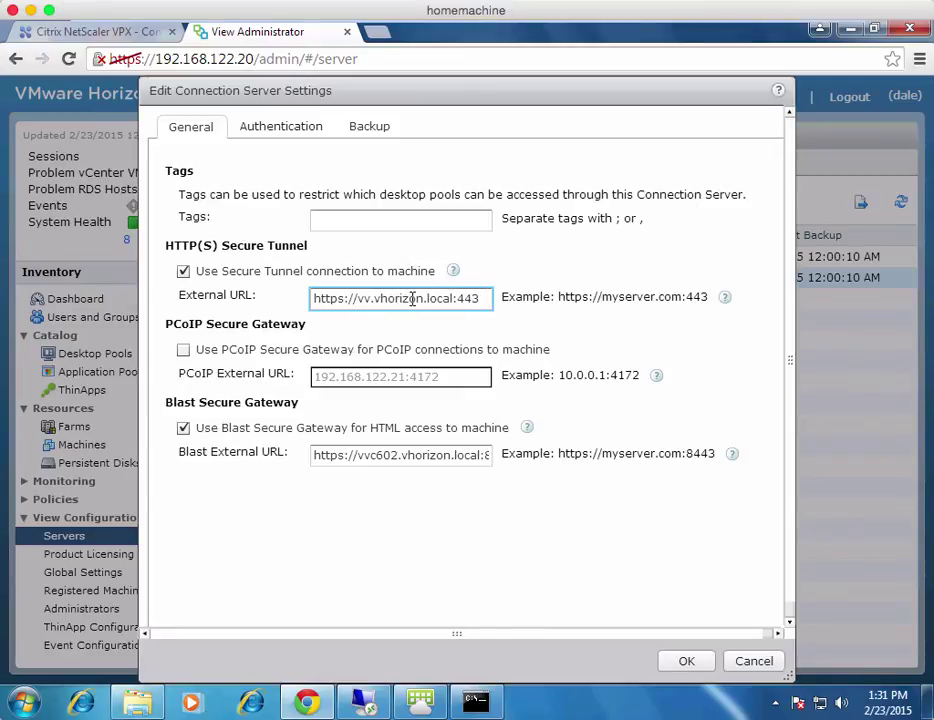
key(BackSpace)
text(iew)
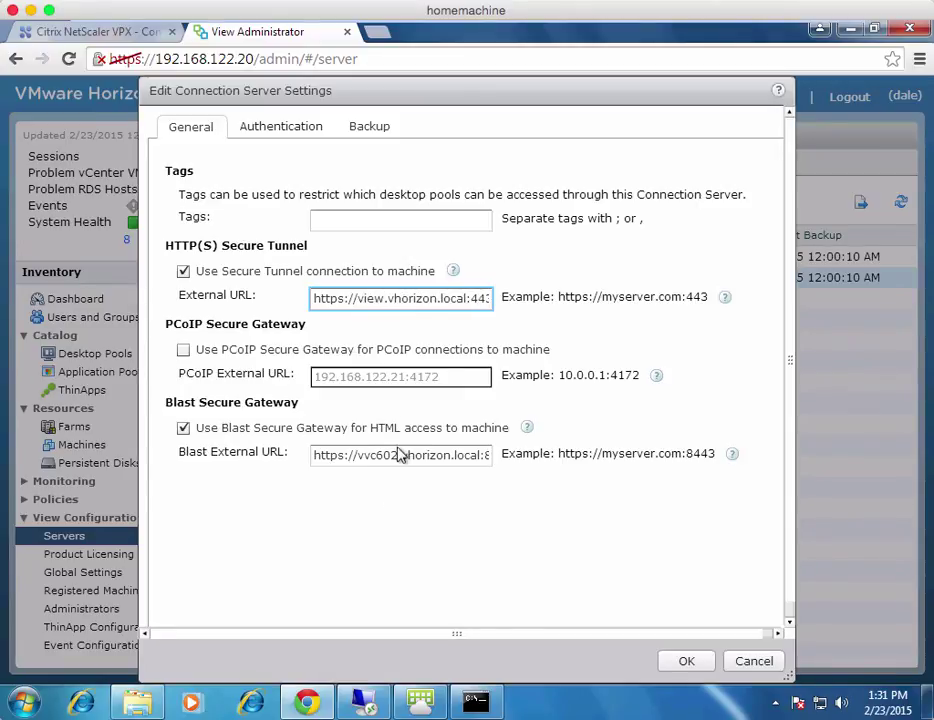
click(399, 455)
key(BackSpace)
key(BackSpace)
key(BackSpace)
key(BackSpace)
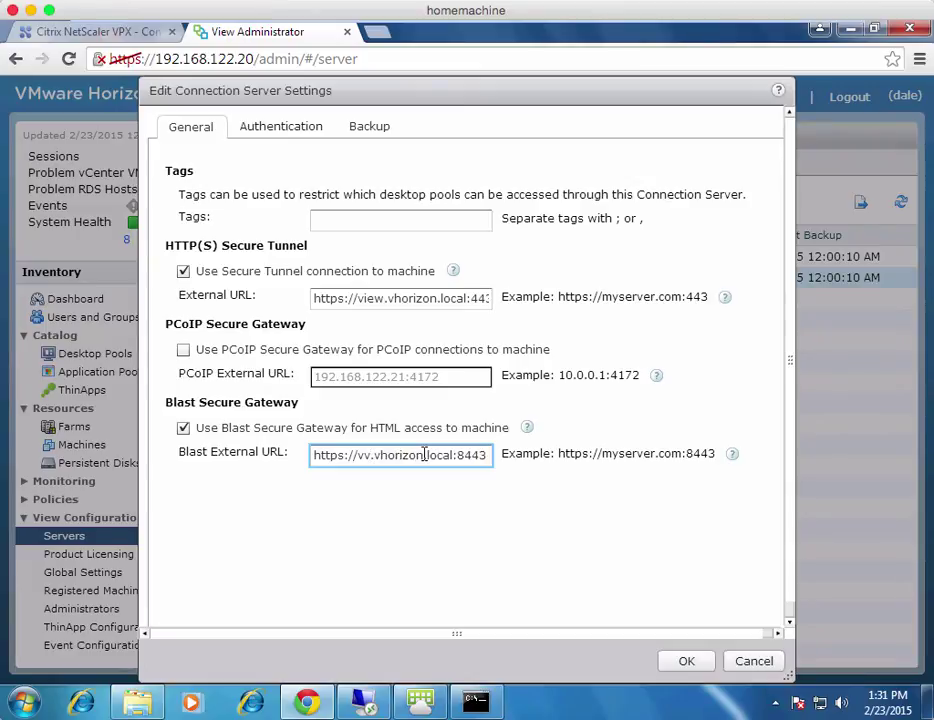
key(BackSpace)
text(iew)
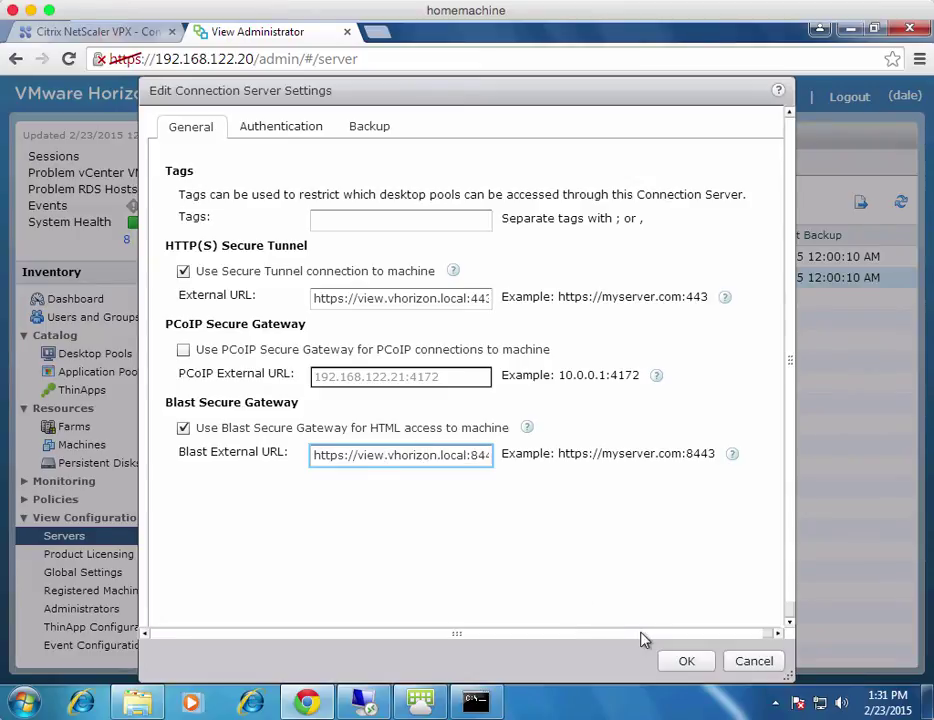
click(687, 661)
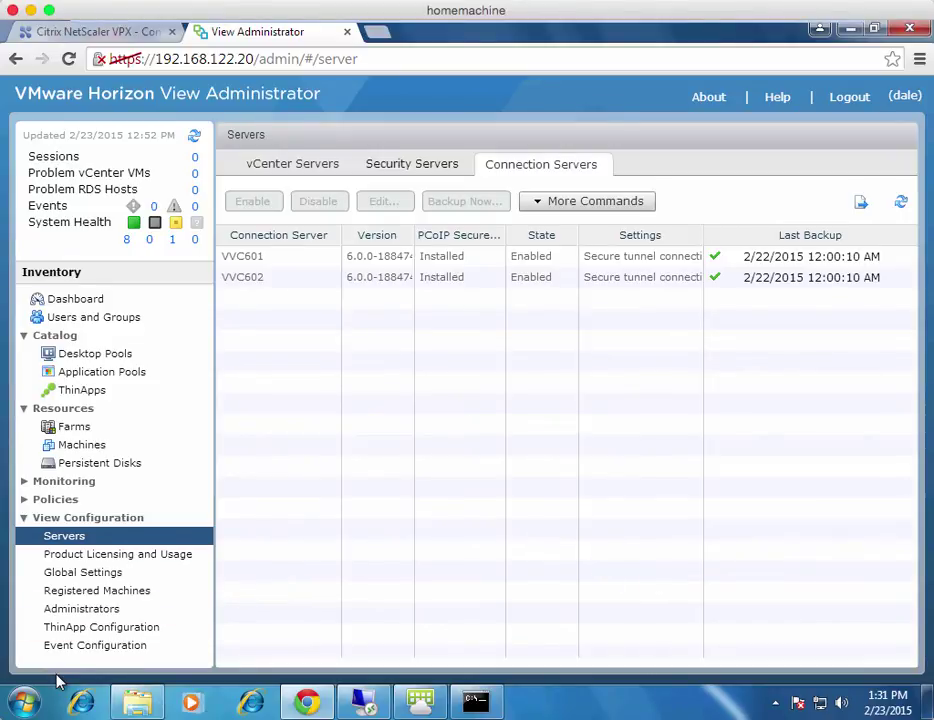
- Add the new server view.vhorizon.local in Horizon Client and connect to it
click(24, 703)
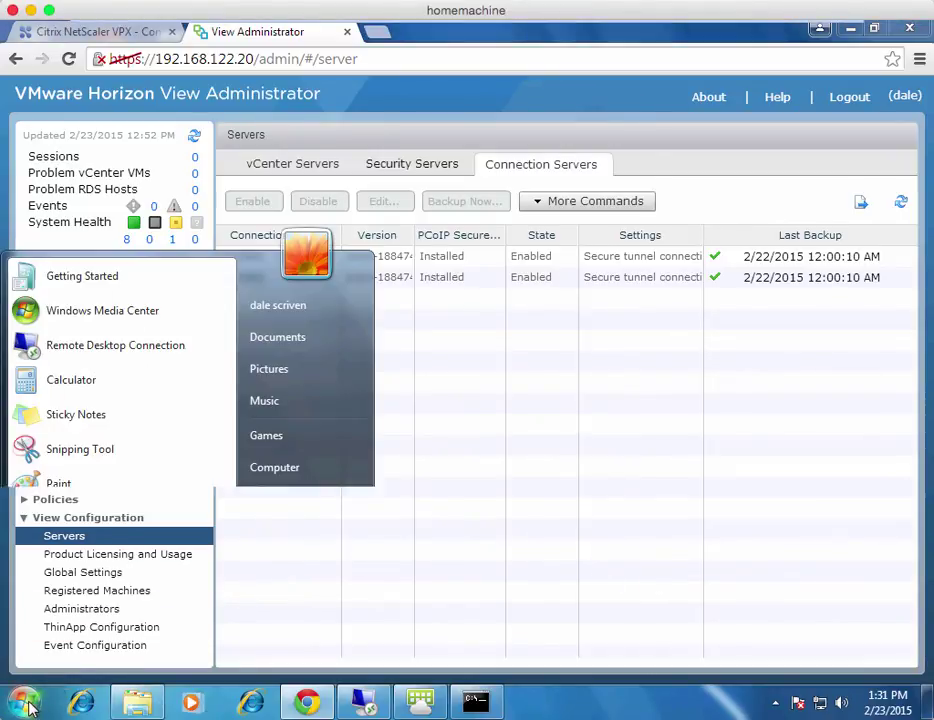
click(24, 703)
click(420, 701)
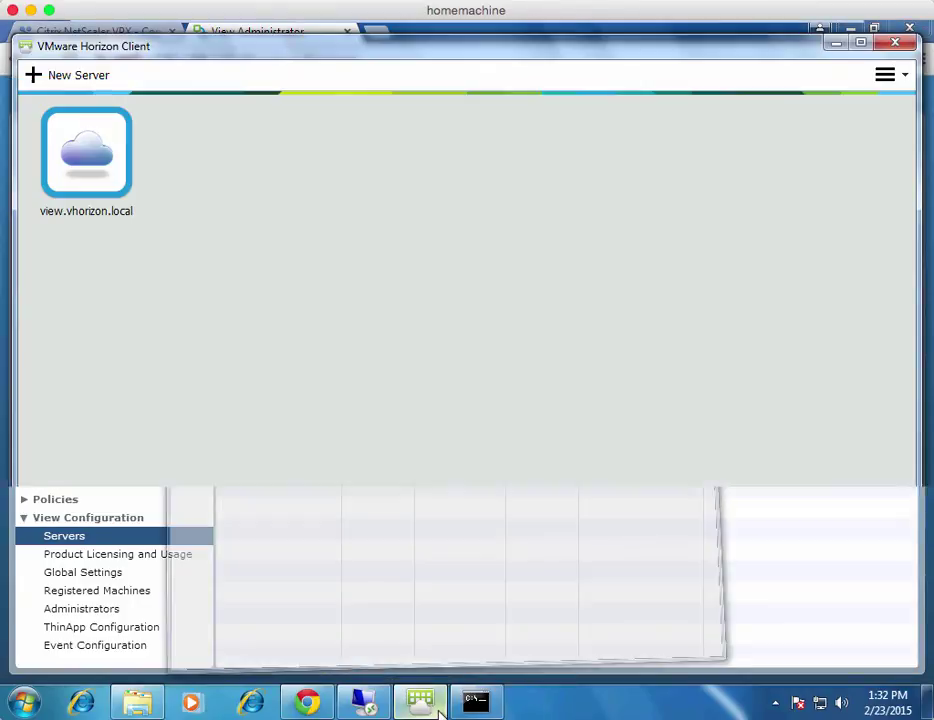
click(90, 77)
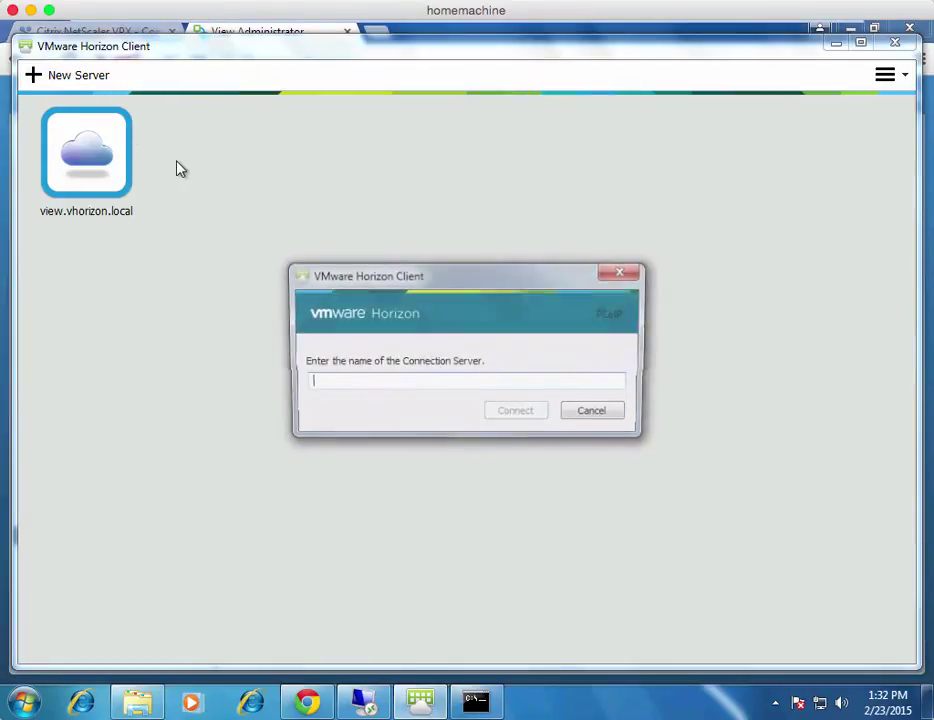
text(view.)
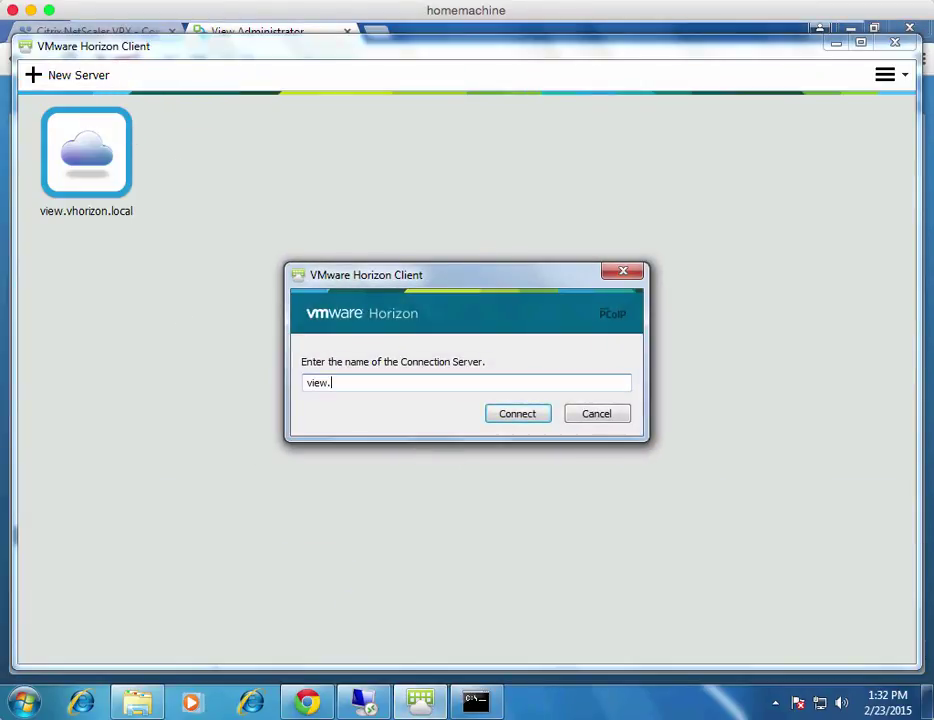
text(vhorizon.)
key(BackSpace)
text(local)
key(BackSpace)
key(BackSpace)
key(BackSpace)
key(BackSpace)
key(BackSpace)
text(.local)
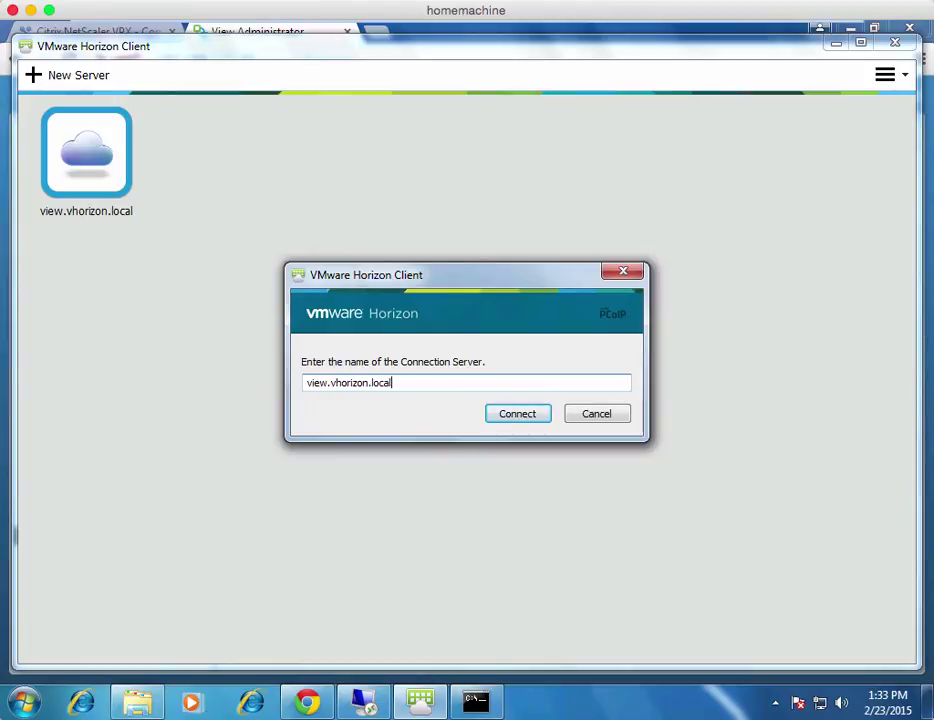
key(Return)
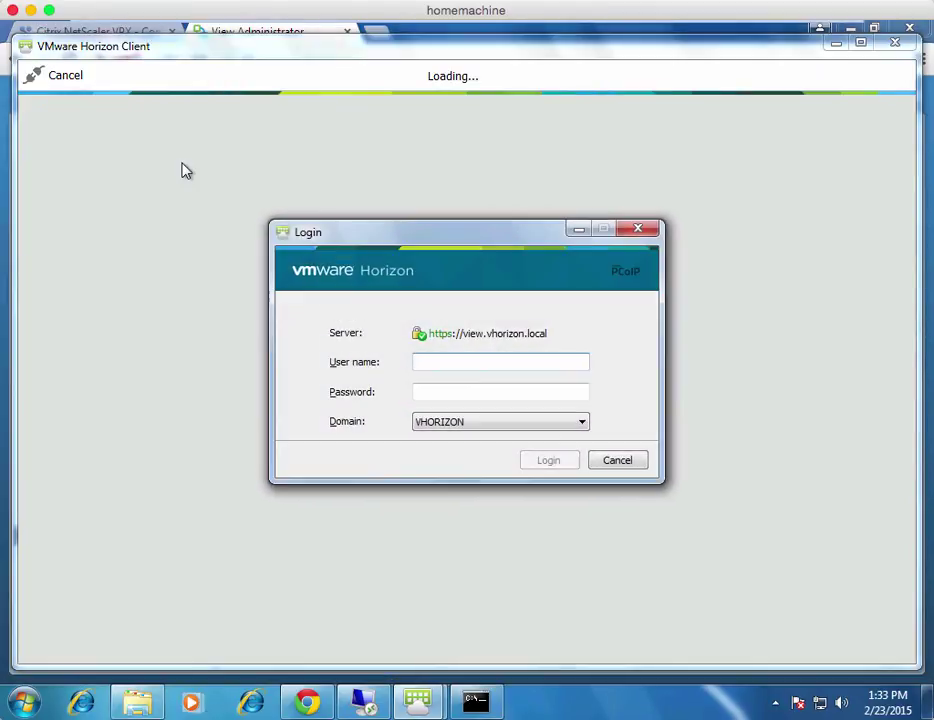
- Sign in with domain username and password, then launch the ViewLB_test desktop
text(dale)
click(500, 391)
text(********)
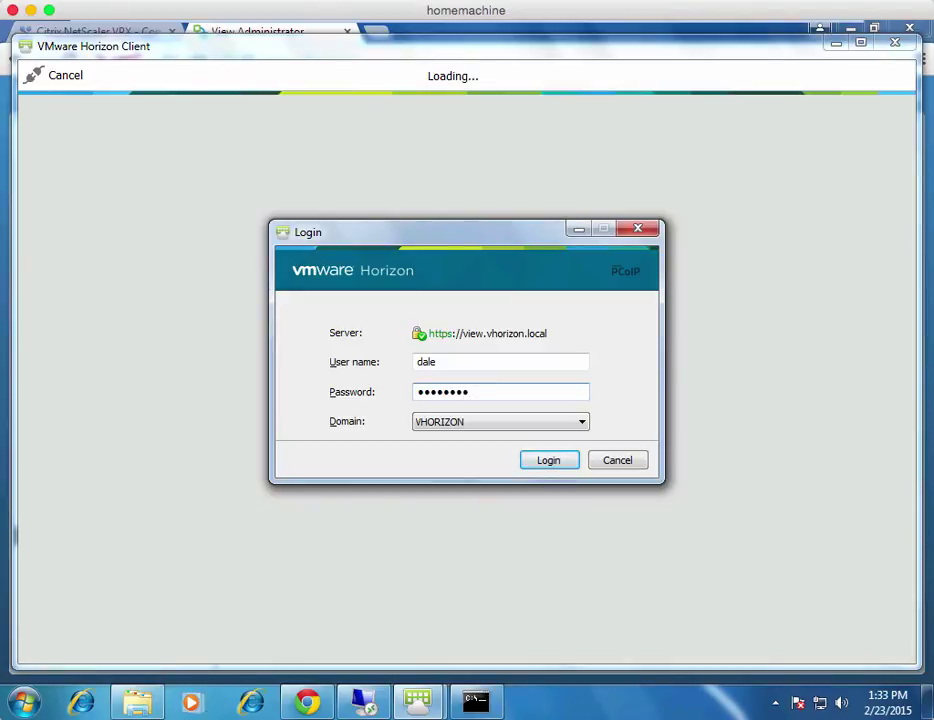
click(573, 461)
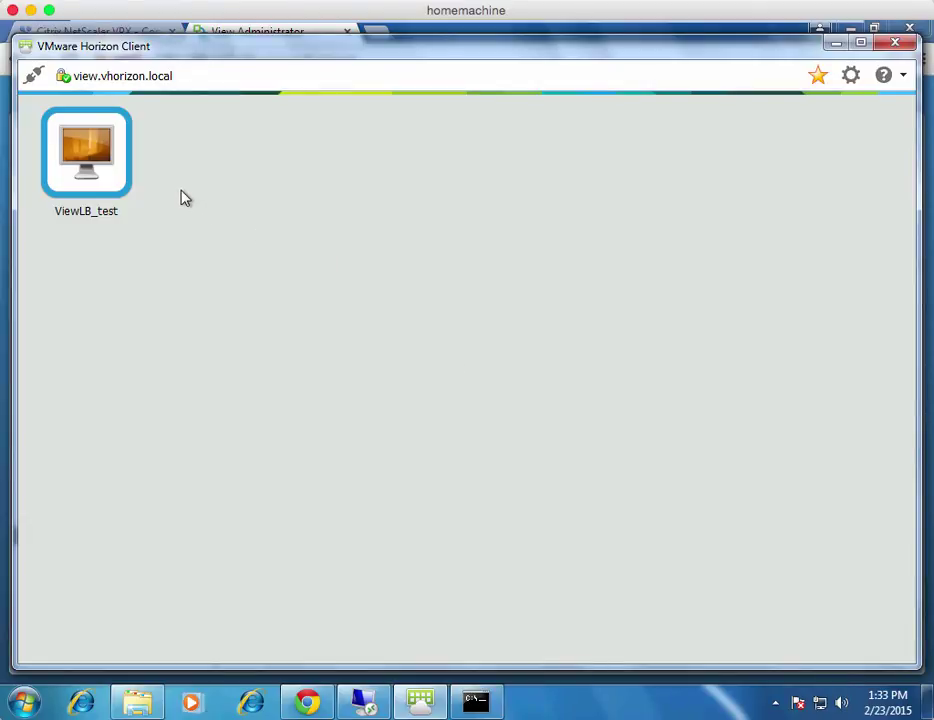
double_click(100, 168)
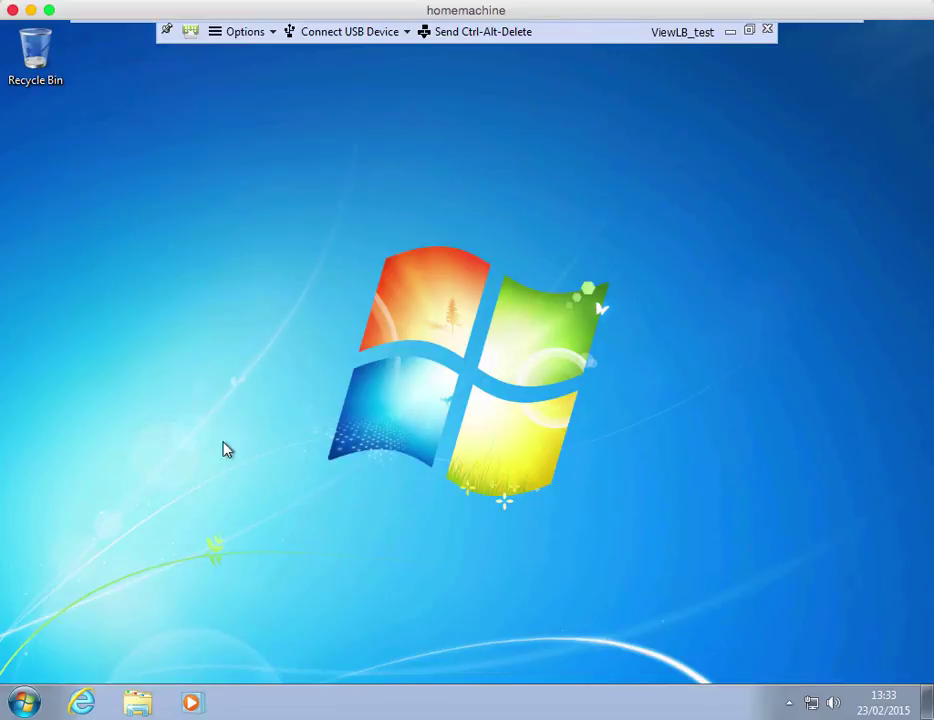
- Log off the ViewLB_test remote desktop from its Start menu's Shut down options
click(28, 701)
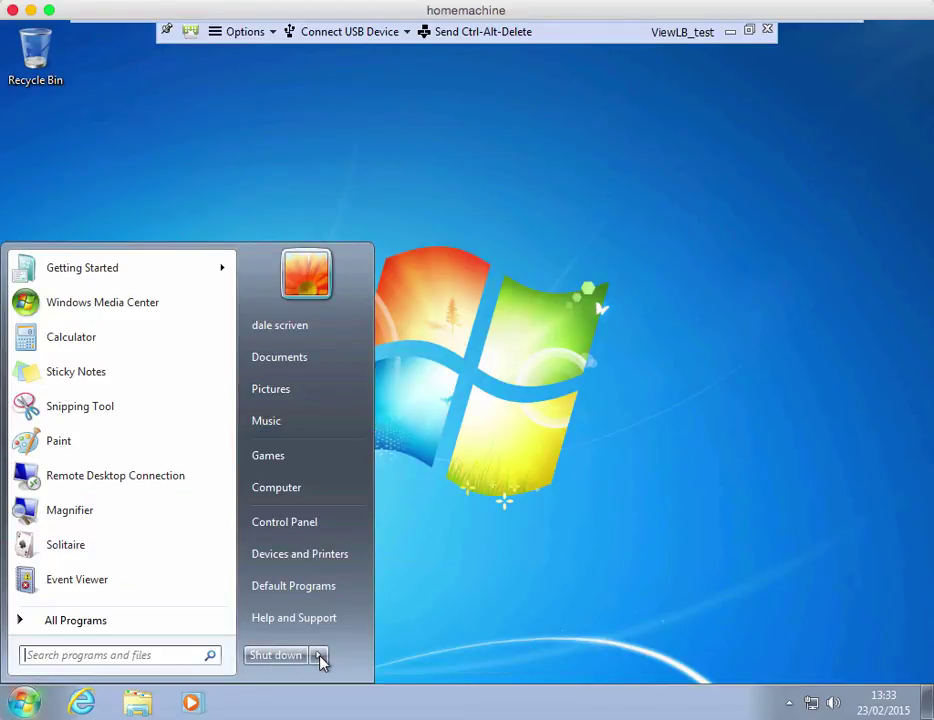
mouse_move(322, 663)
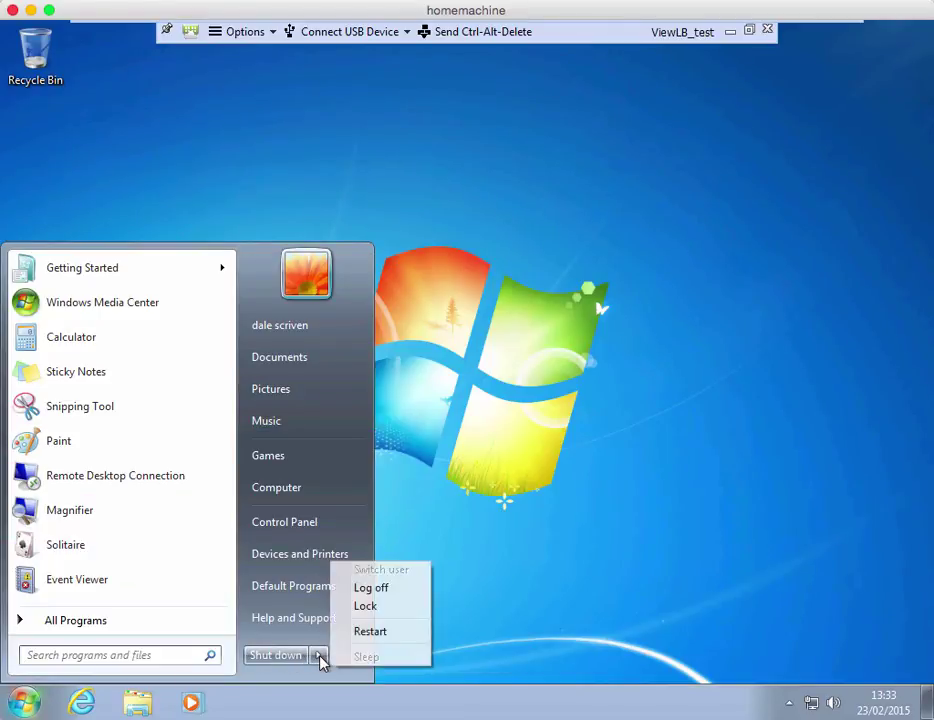
click(392, 590)
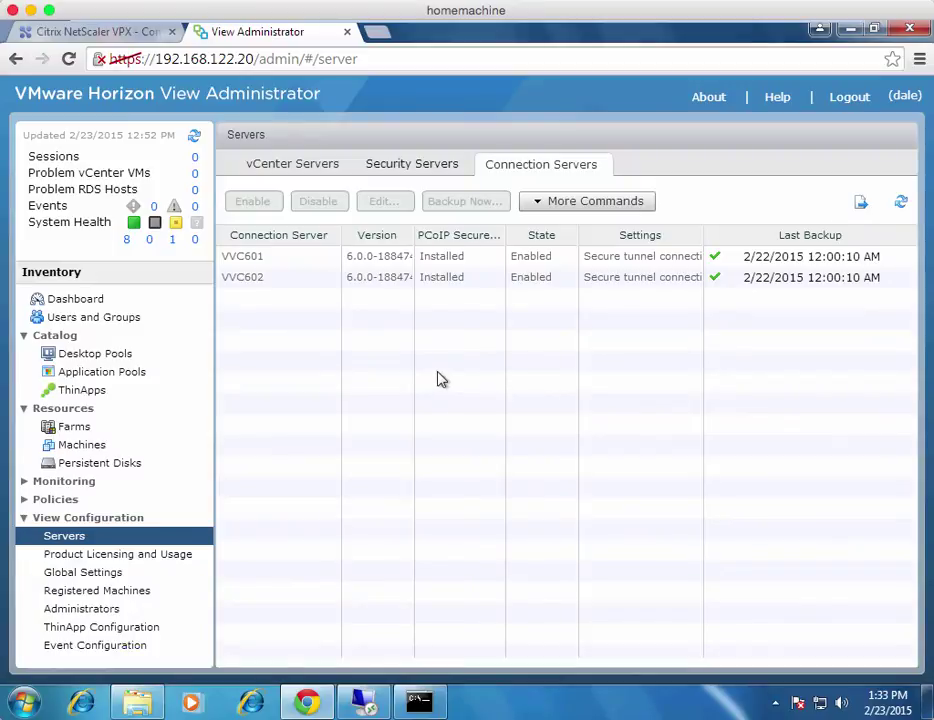
- Open the view.vhorizon.local portal in a new tab and choose VMware Horizon View HTML Access
click(405, 277)
click(377, 32)
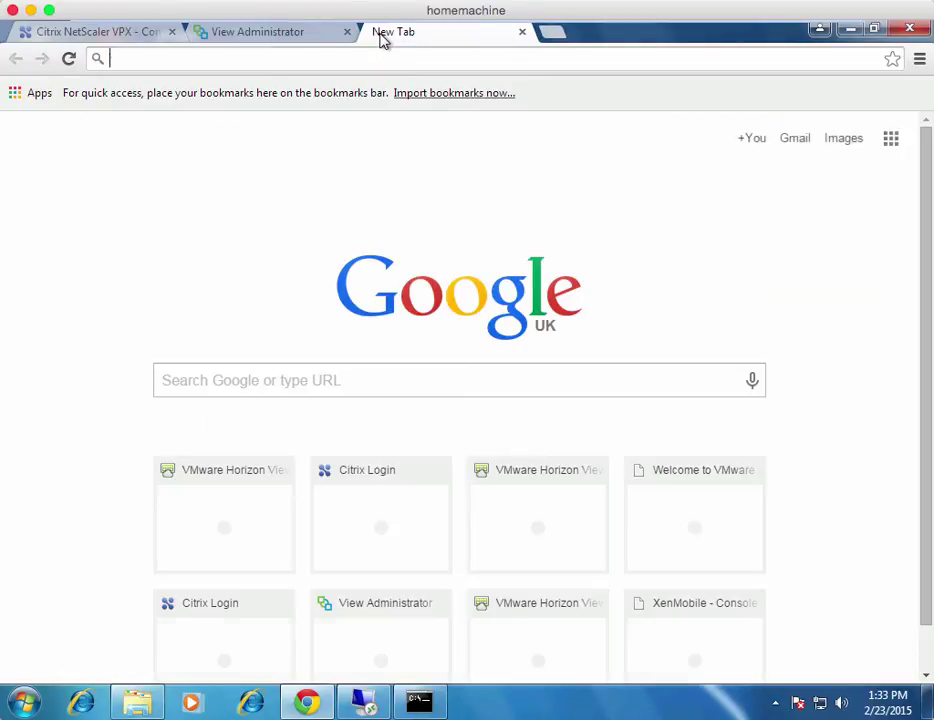
text(https://view.vhorizon.local)
key(Return)
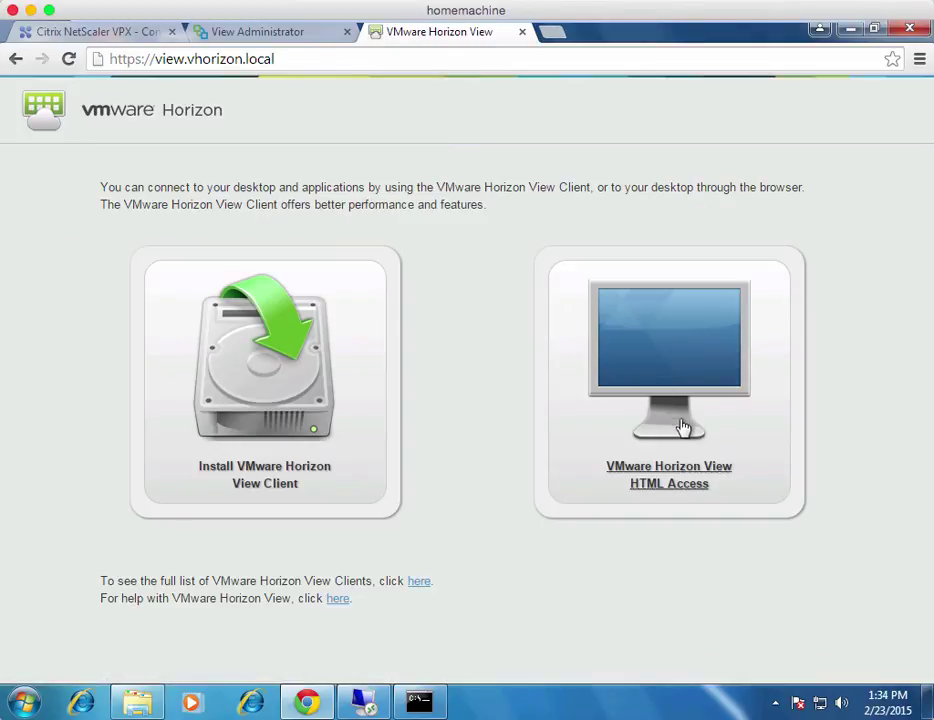
click(677, 425)
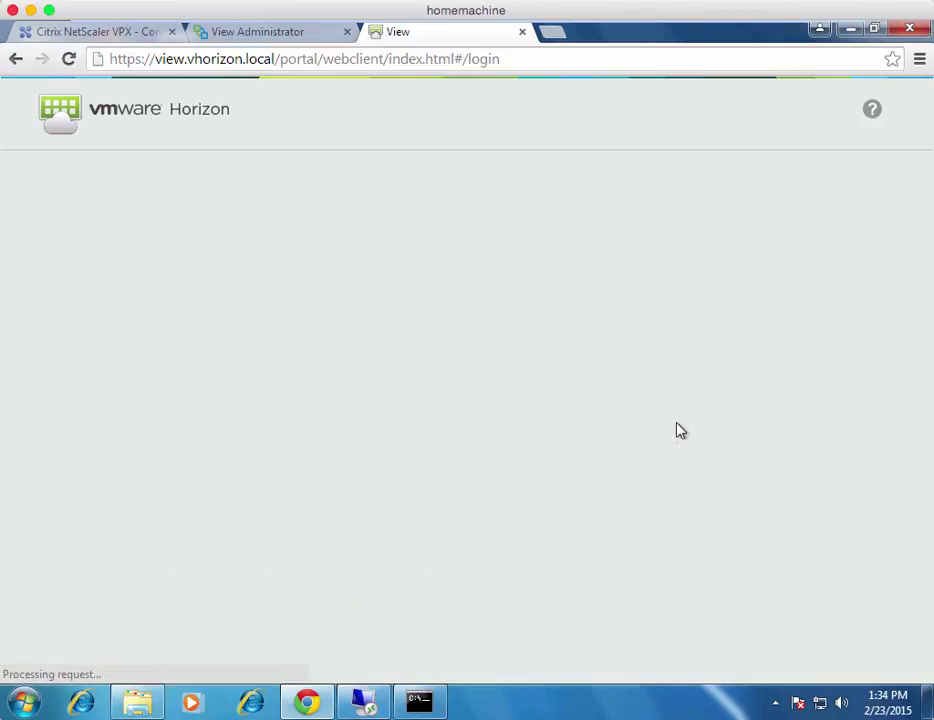
- Sign in to HTML Access with the domain account and open the ViewLB_test desktop
click(541, 375)
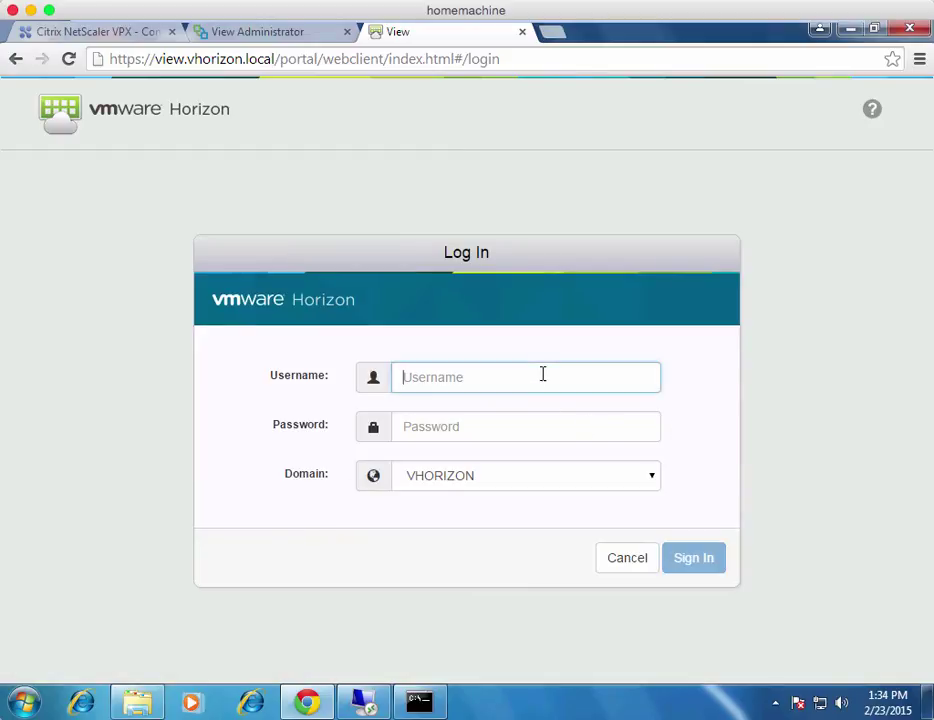
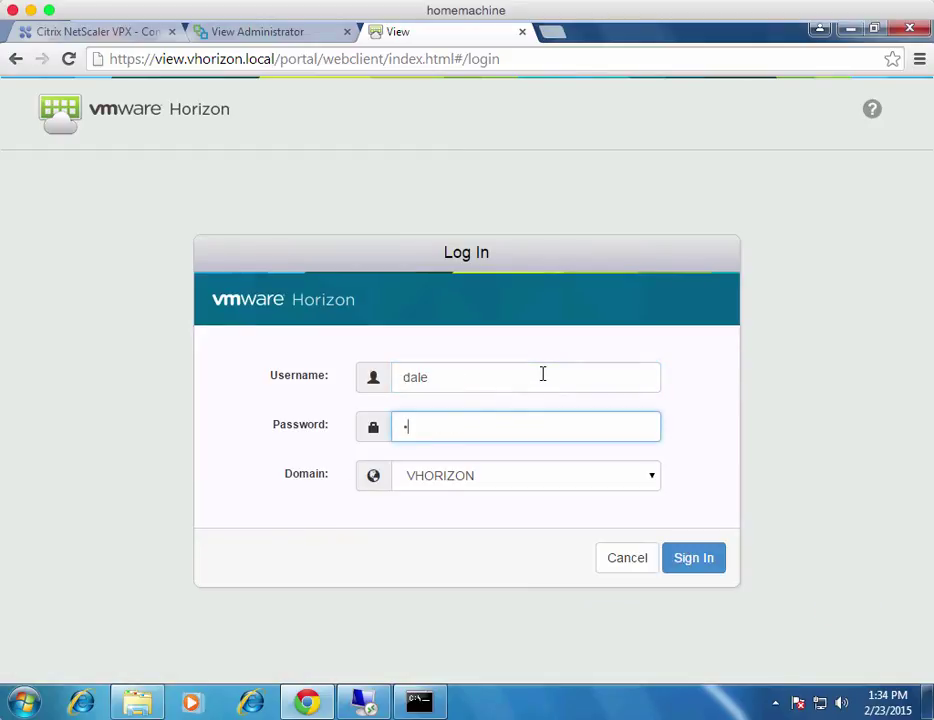
key(Return)
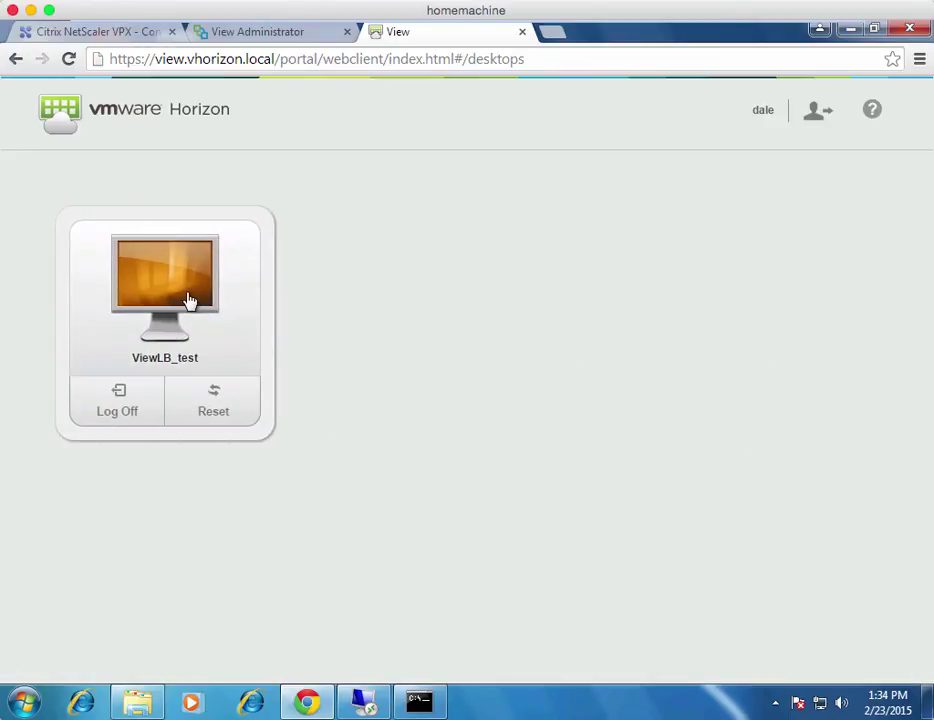
click(184, 307)
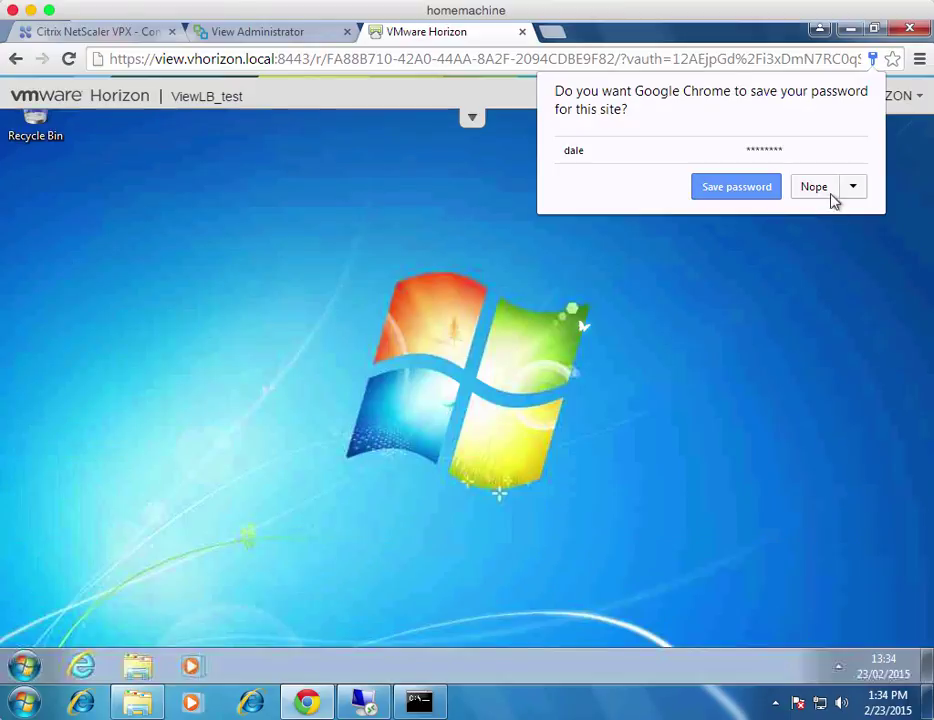
- Decline saving the password, log off the ViewLB_test desktop, and return to the NetScaler tab
click(828, 192)
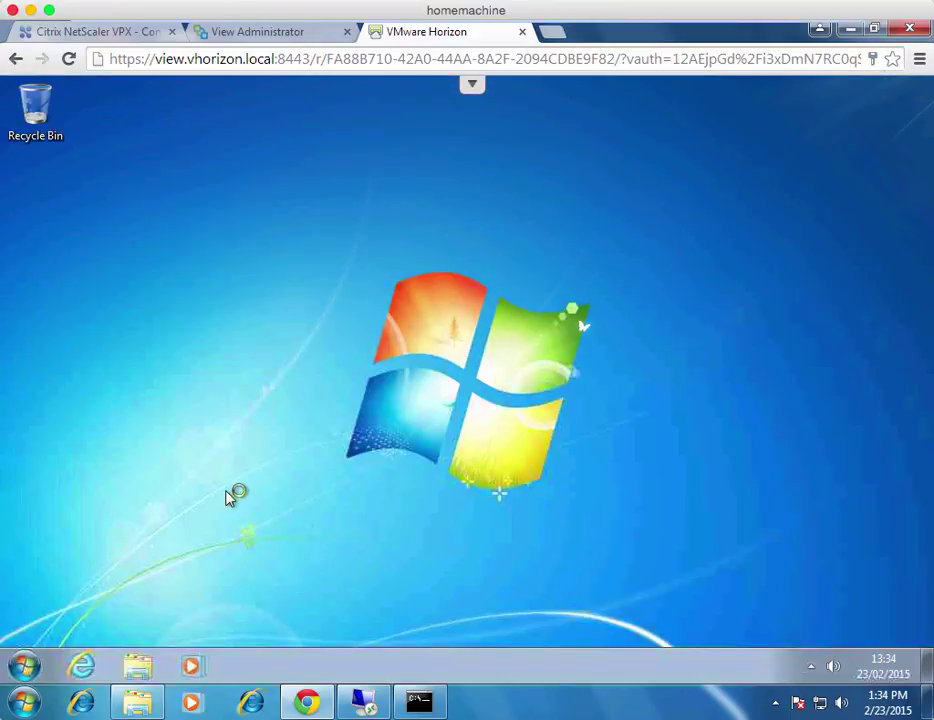
click(473, 91)
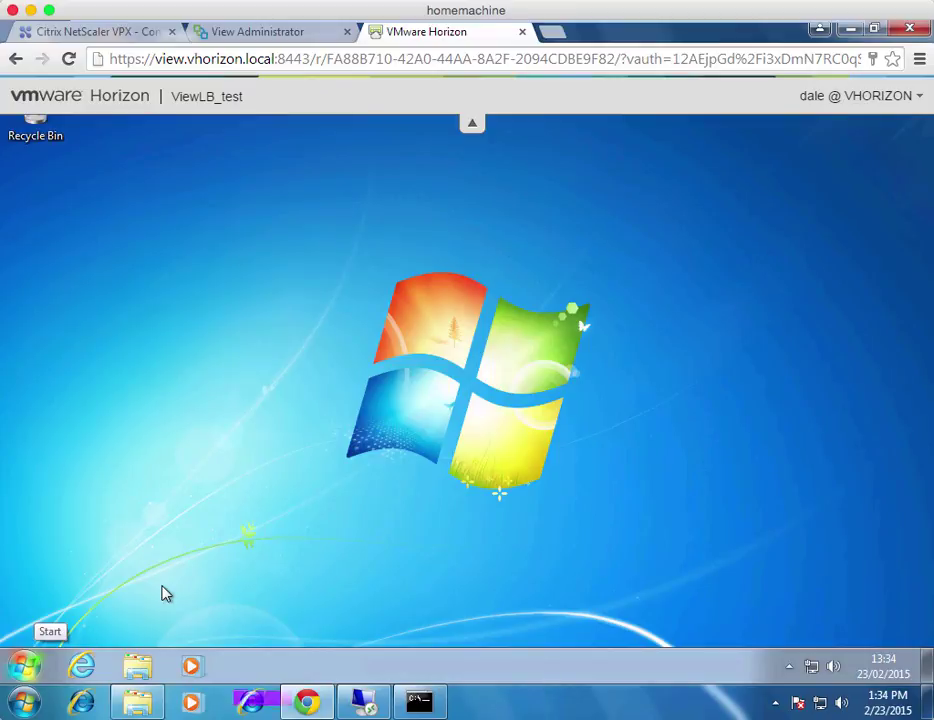
click(28, 670)
mouse_move(325, 622)
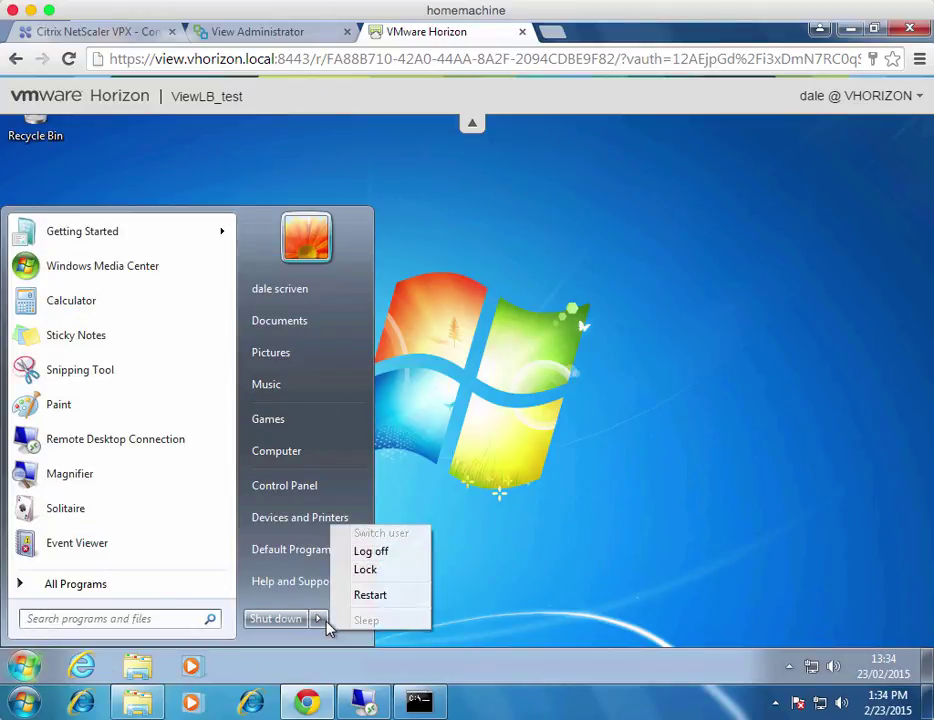
click(378, 556)
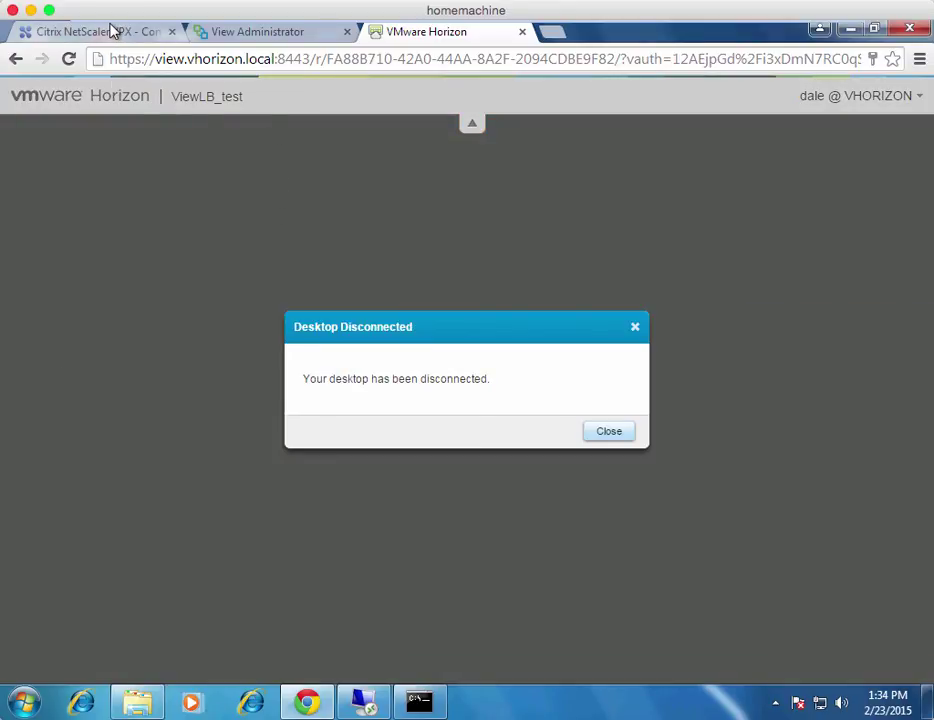
click(110, 32)
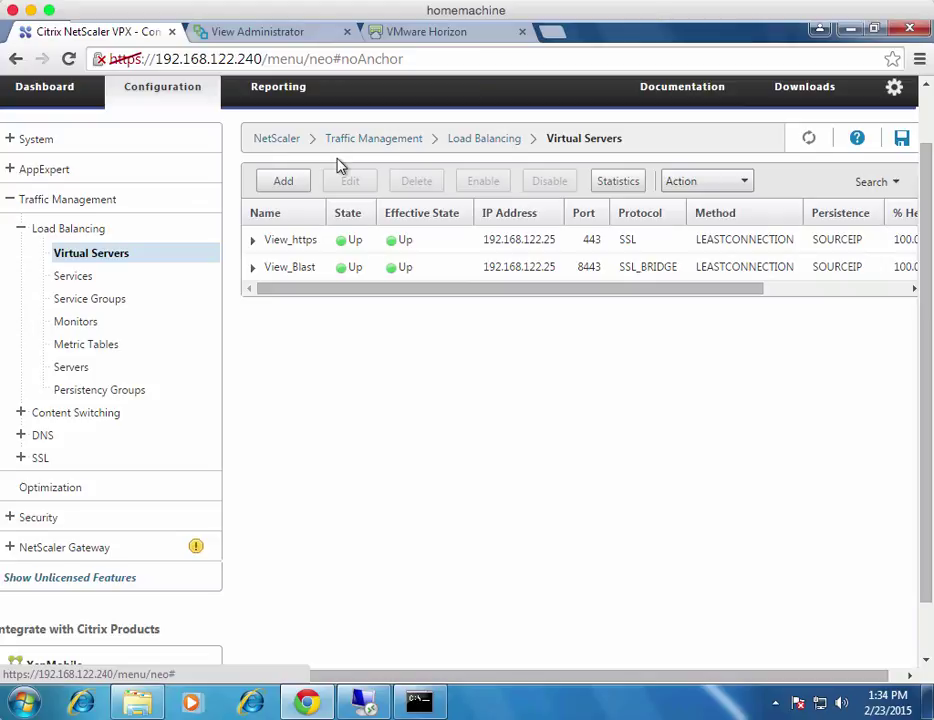
- Shut down the vvc602 guest, then put the ppsense7 NetScaler console back in full screen
mouse_move(609, 23)
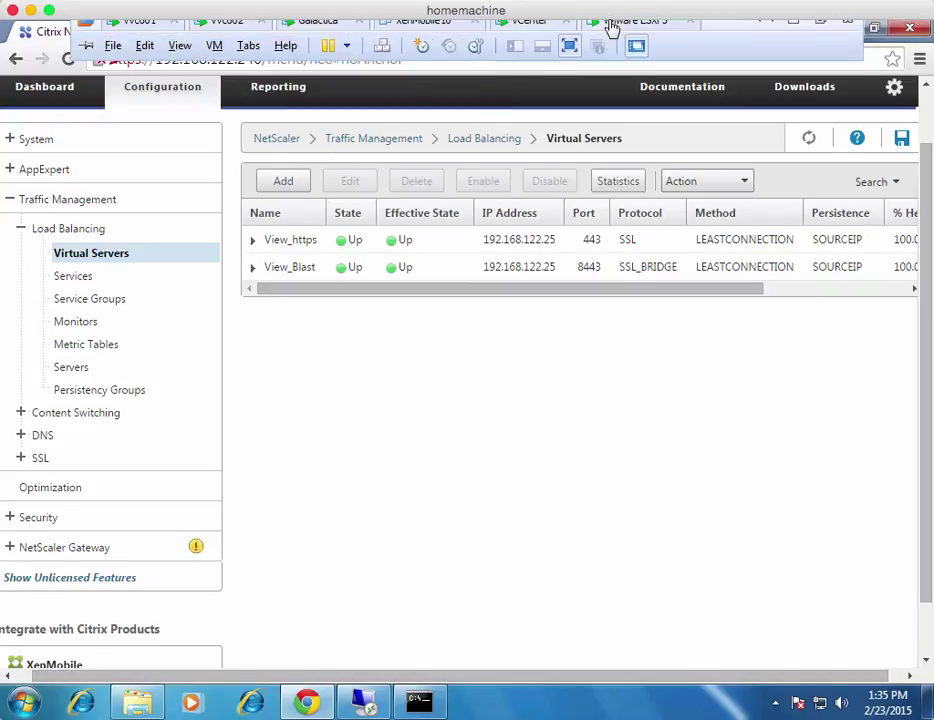
click(569, 59)
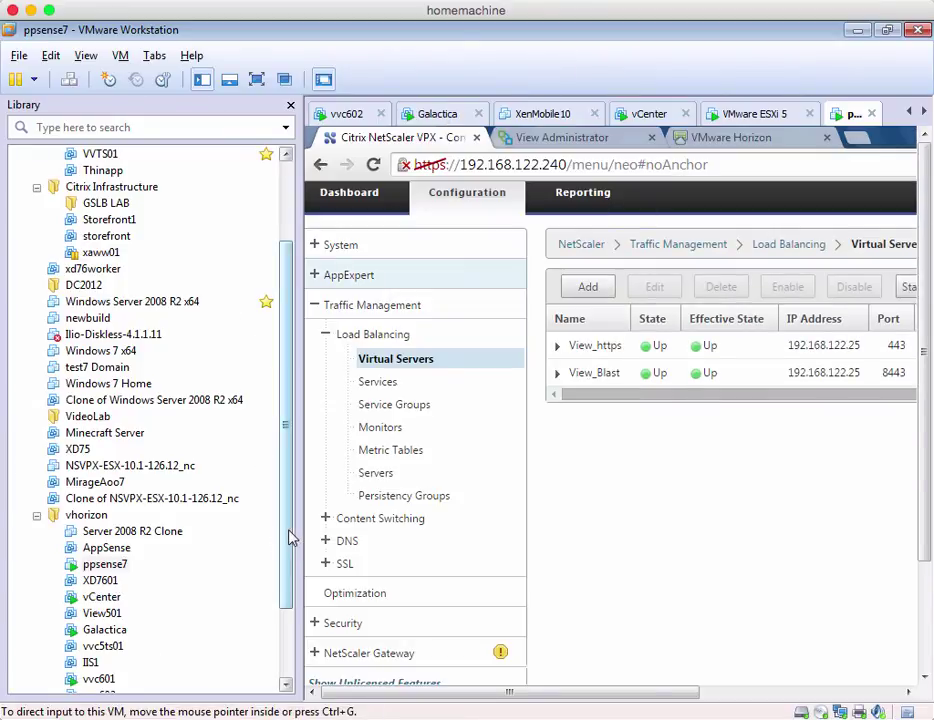
drag(292, 536, 289, 680)
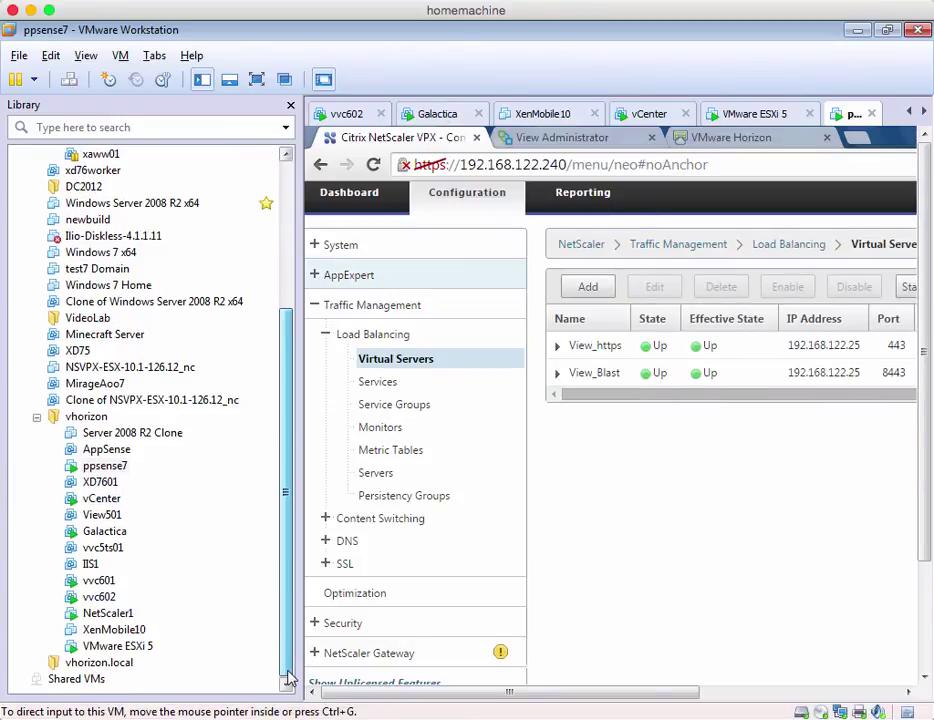
right_click(108, 598)
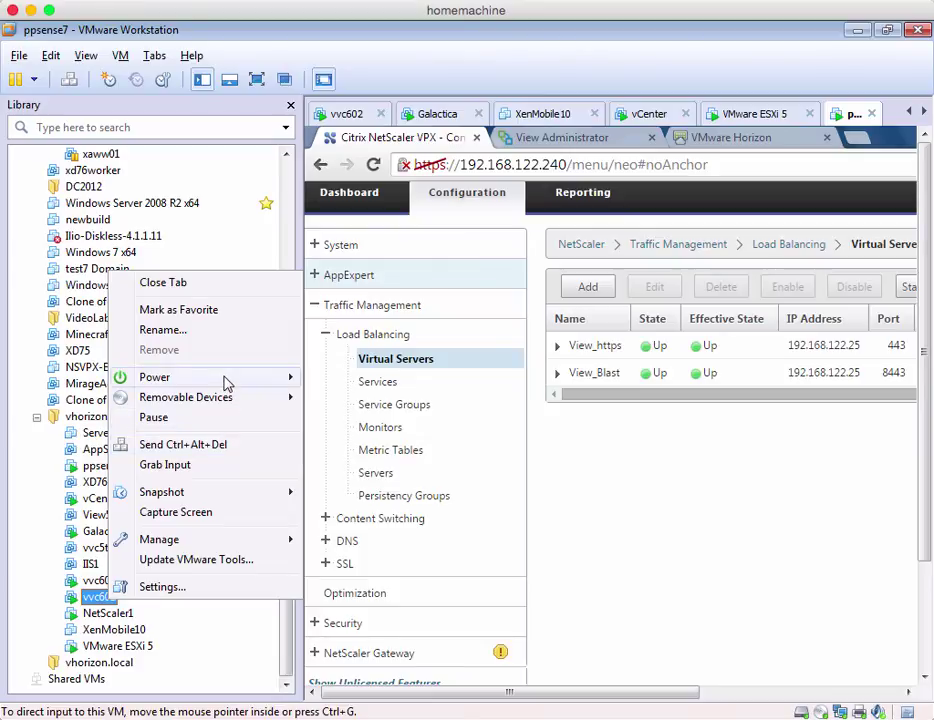
mouse_move(227, 381)
click(343, 410)
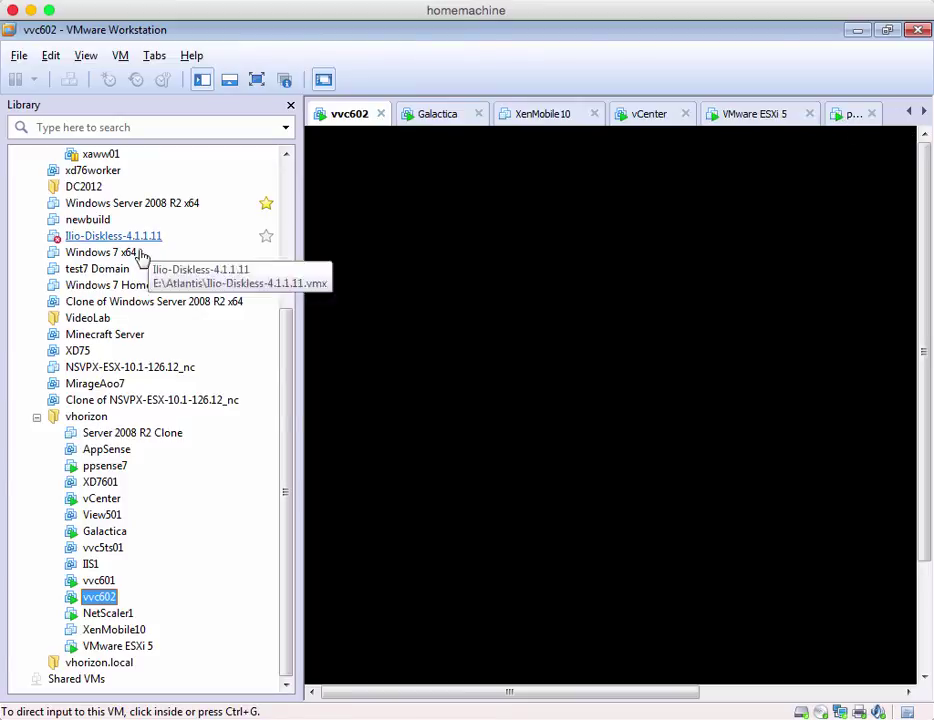
click(112, 466)
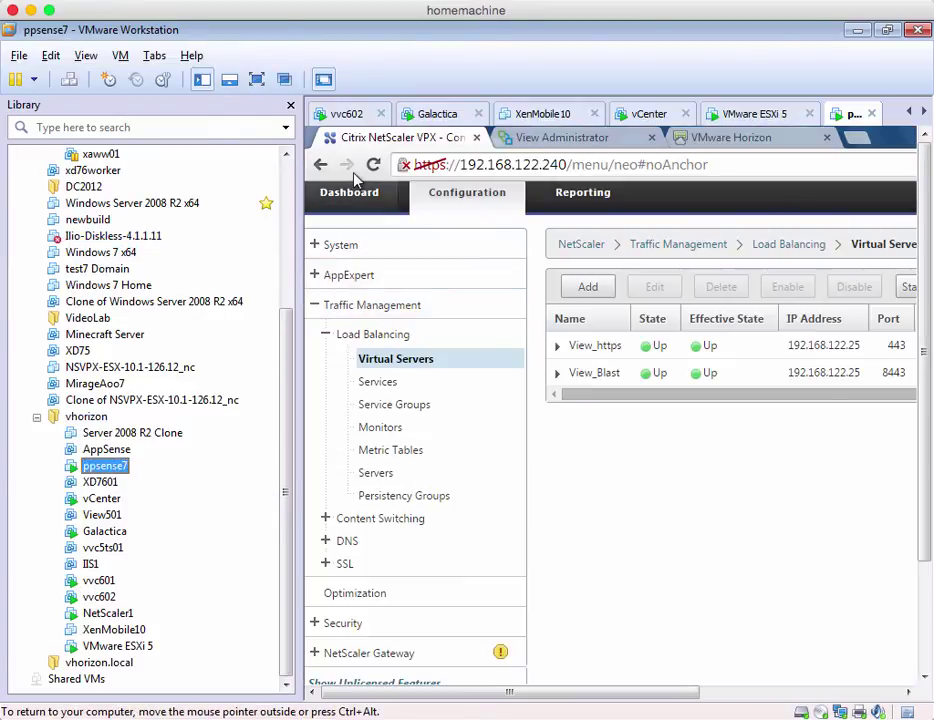
click(256, 79)
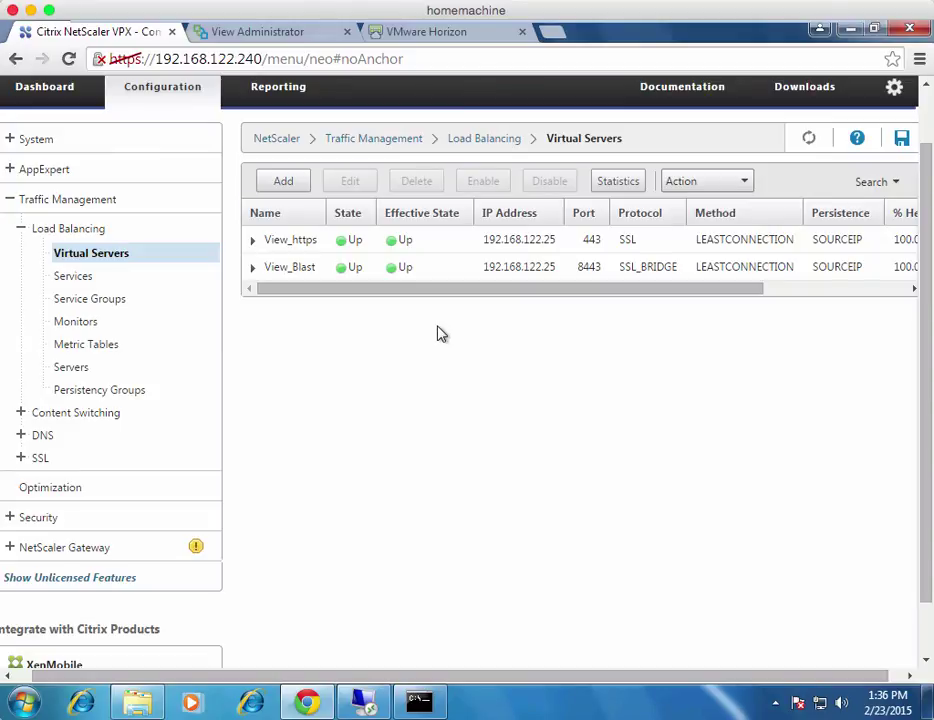
- Refresh the Virtual Servers list and scroll right to read the 50% health
click(809, 139)
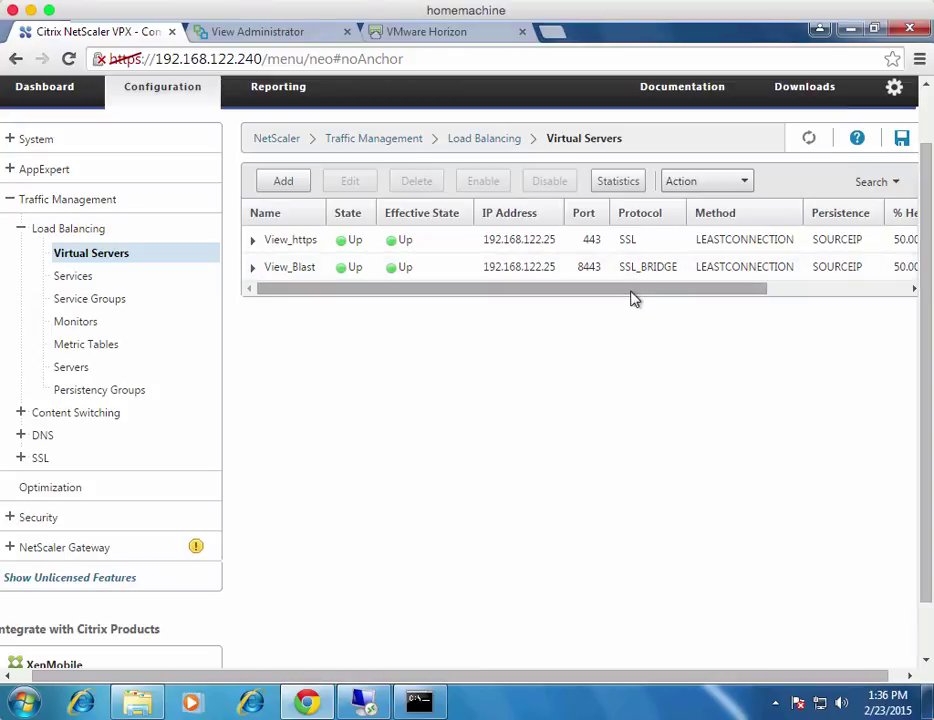
drag(632, 288, 768, 306)
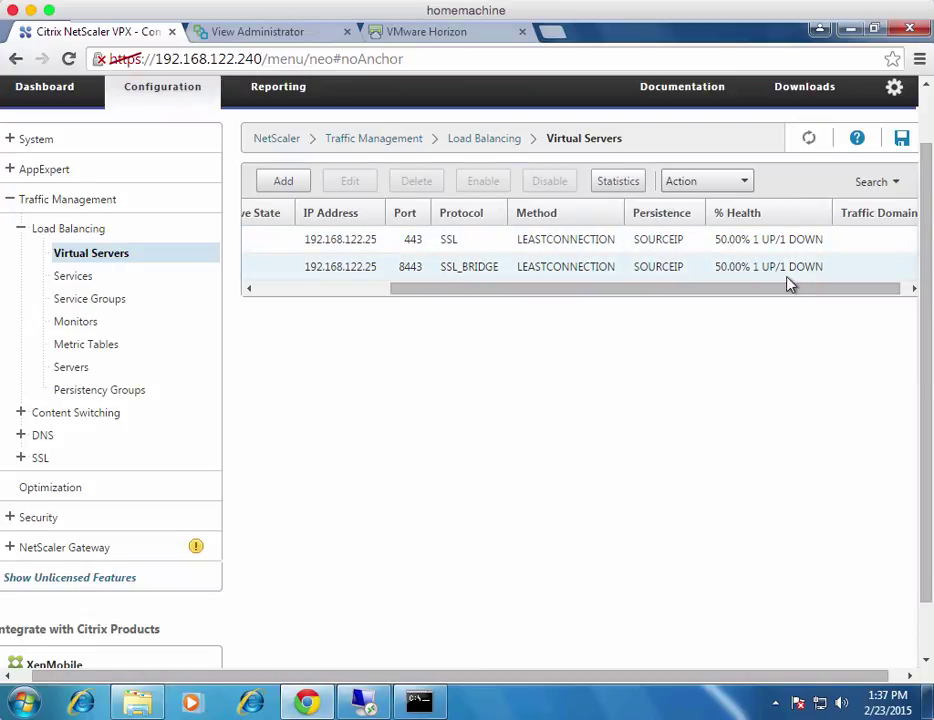
drag(683, 294, 483, 298)
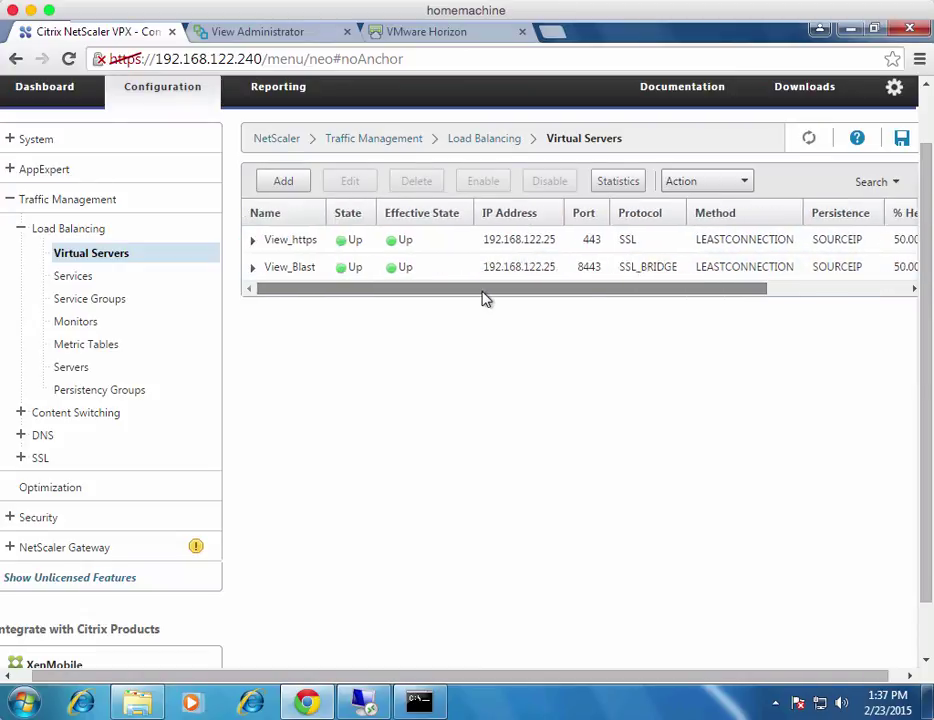
- Log off the remote Windows desktop in the HTML Access tab
click(268, 33)
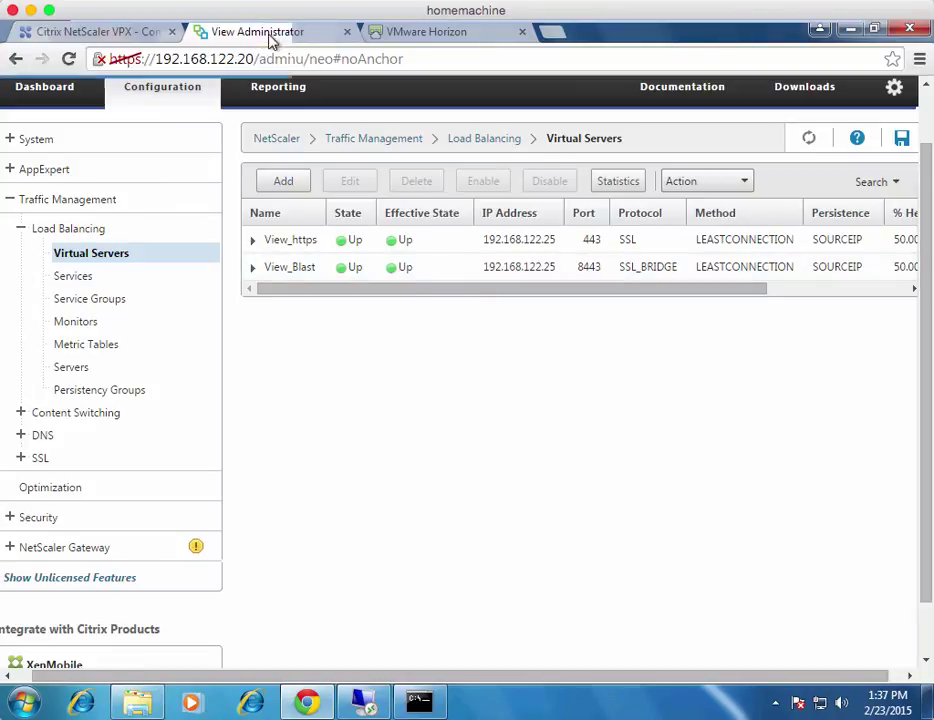
click(373, 33)
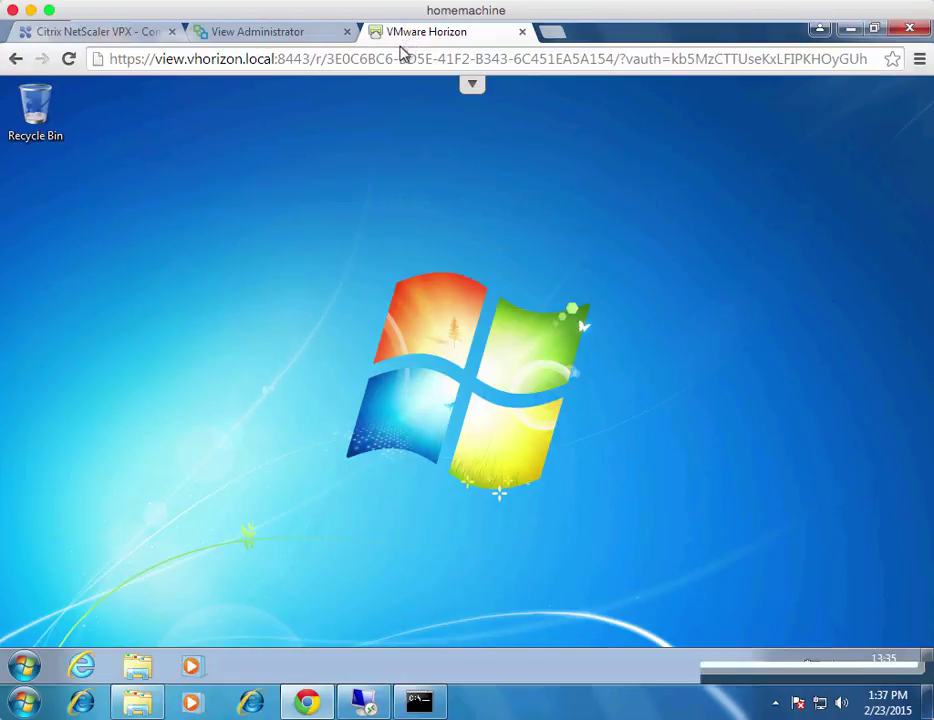
click(359, 60)
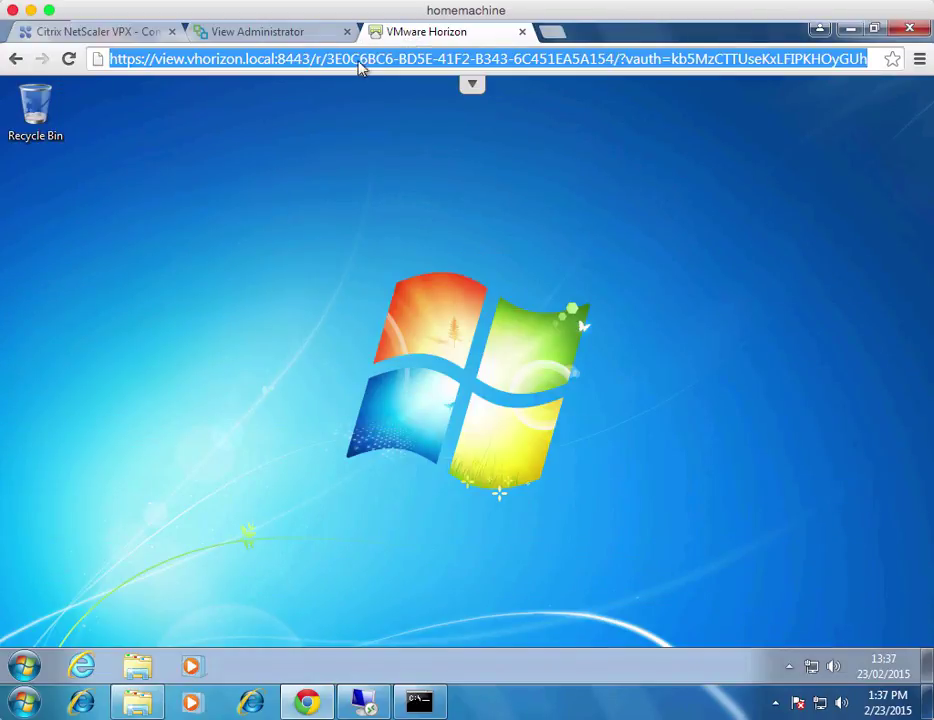
click(27, 665)
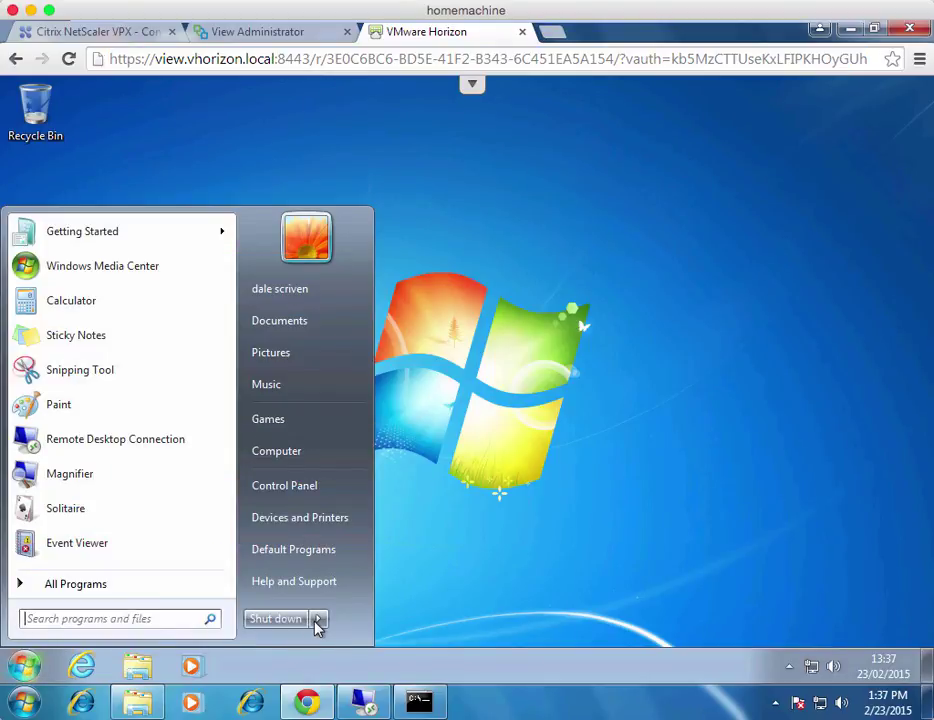
click(317, 620)
click(372, 551)
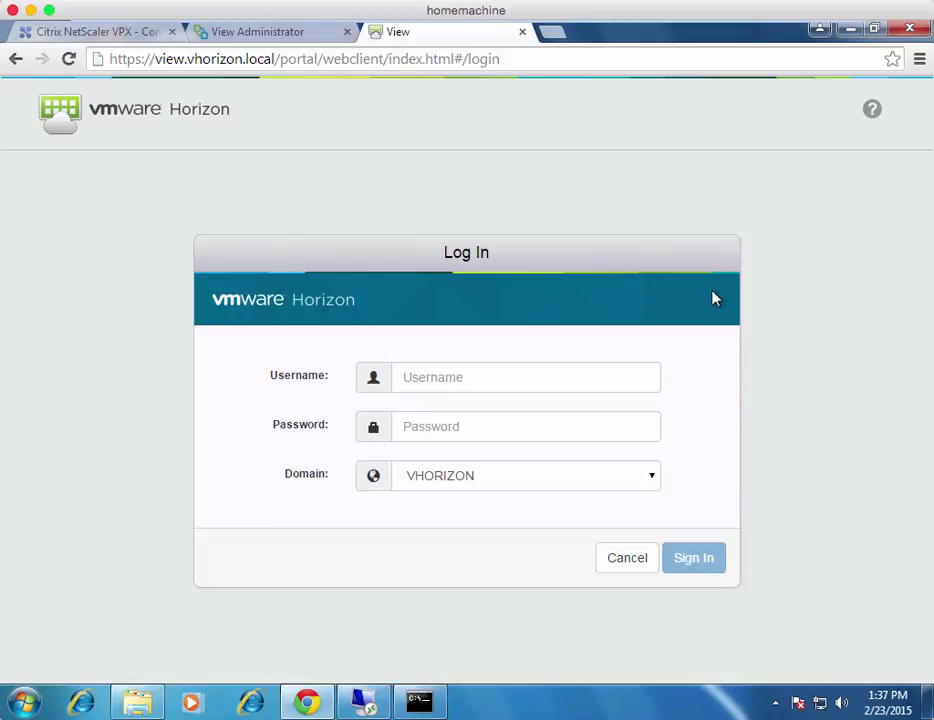
- Reload the view.vhorizon.local portal, then return to the NetScaler Virtual Servers page
click(457, 60)
text(https://view.vhorizon.local)
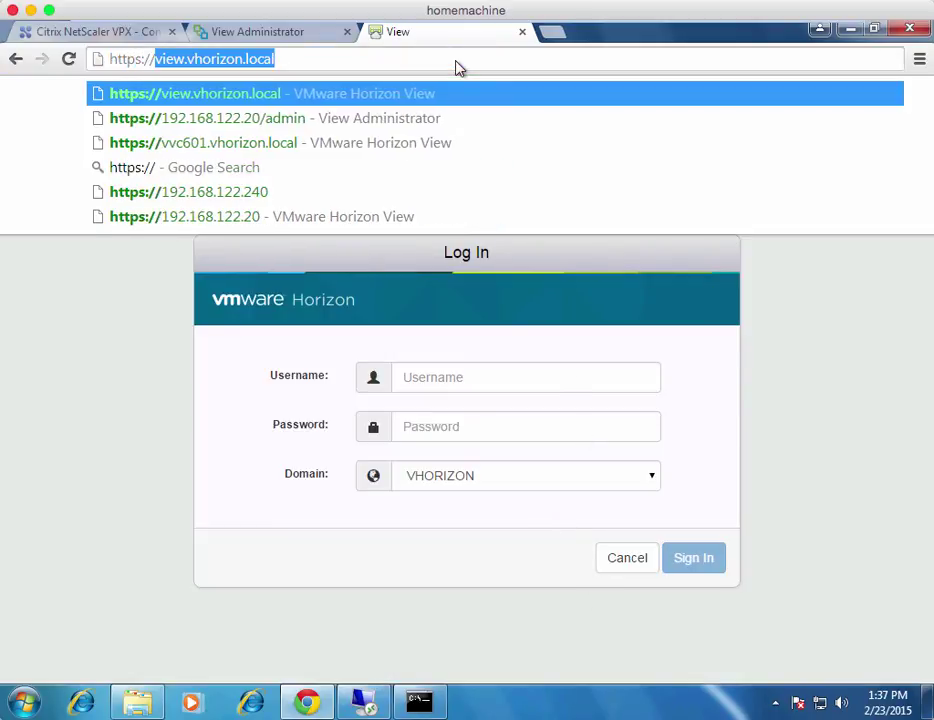
key(Return)
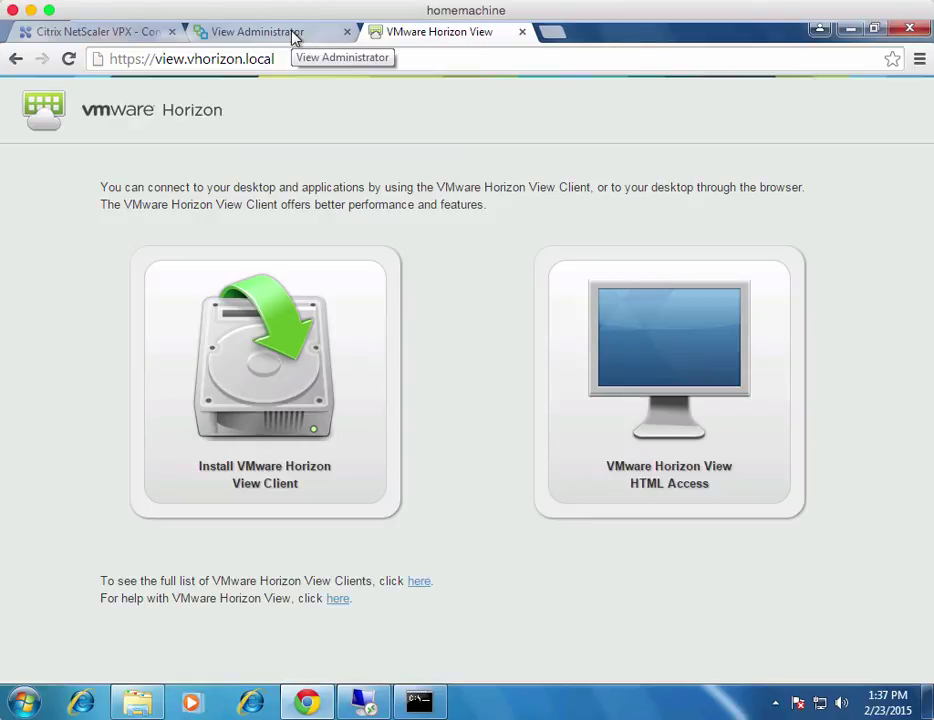
click(125, 32)
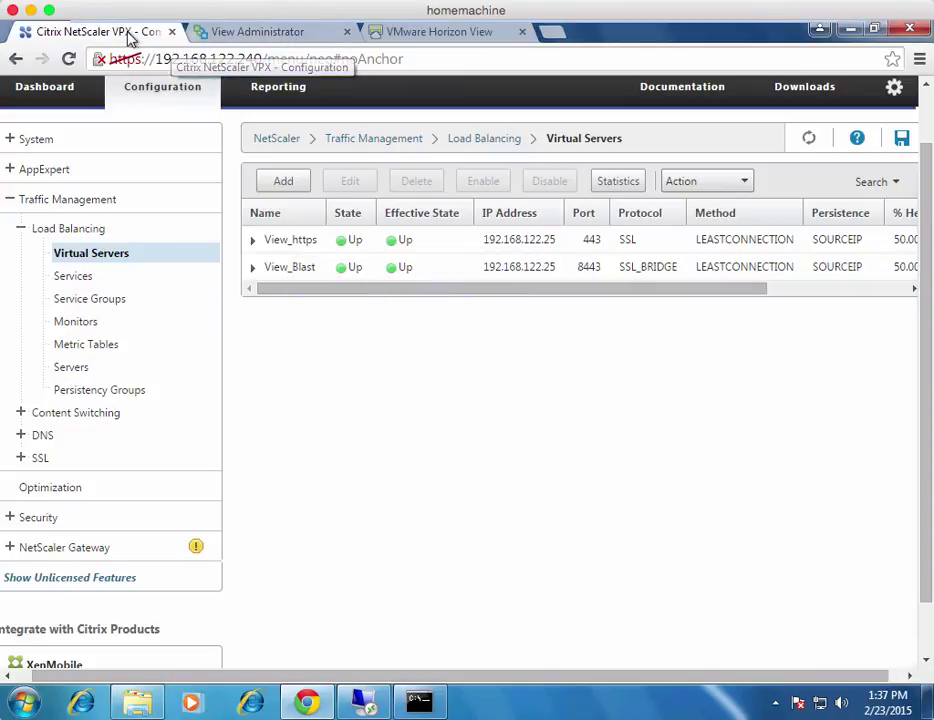
- Open the View_https service group for editing and show its 2 members
click(132, 305)
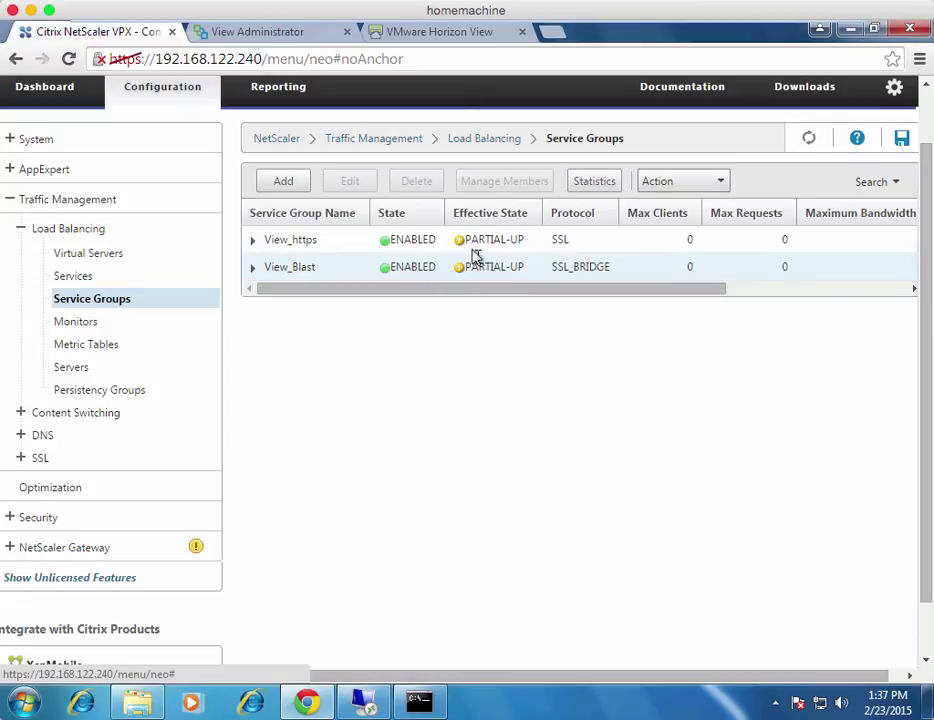
click(475, 248)
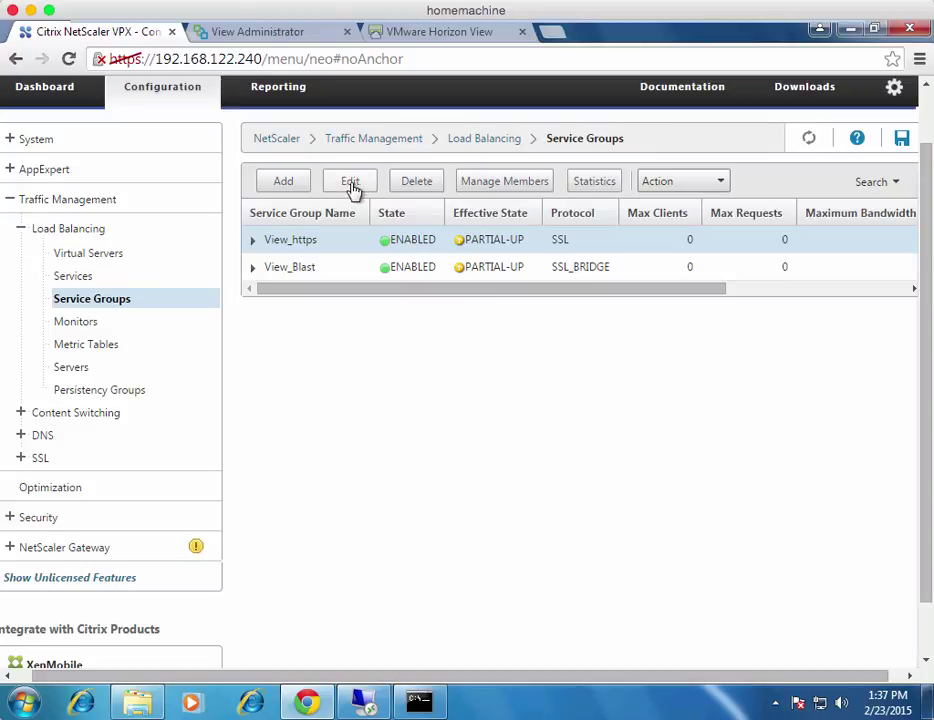
click(353, 191)
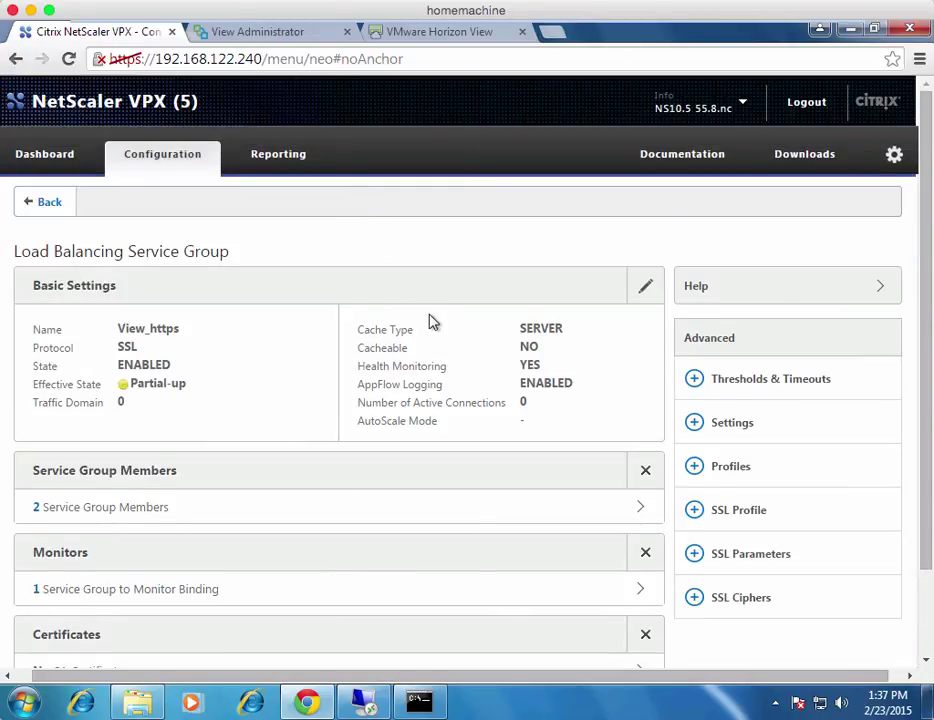
scroll(430, 318, down, 2)
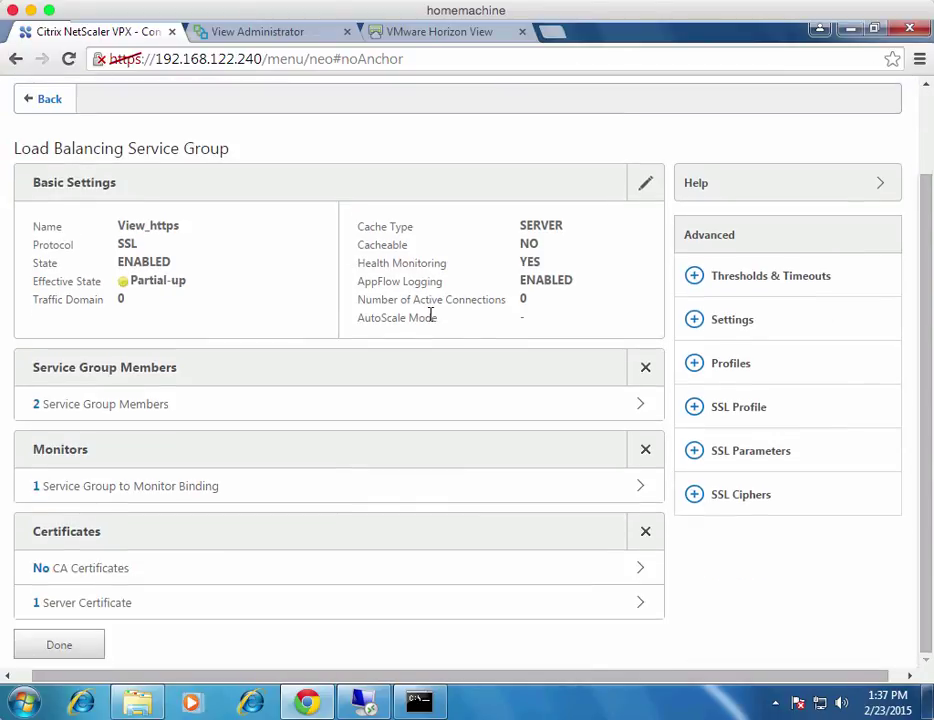
click(386, 409)
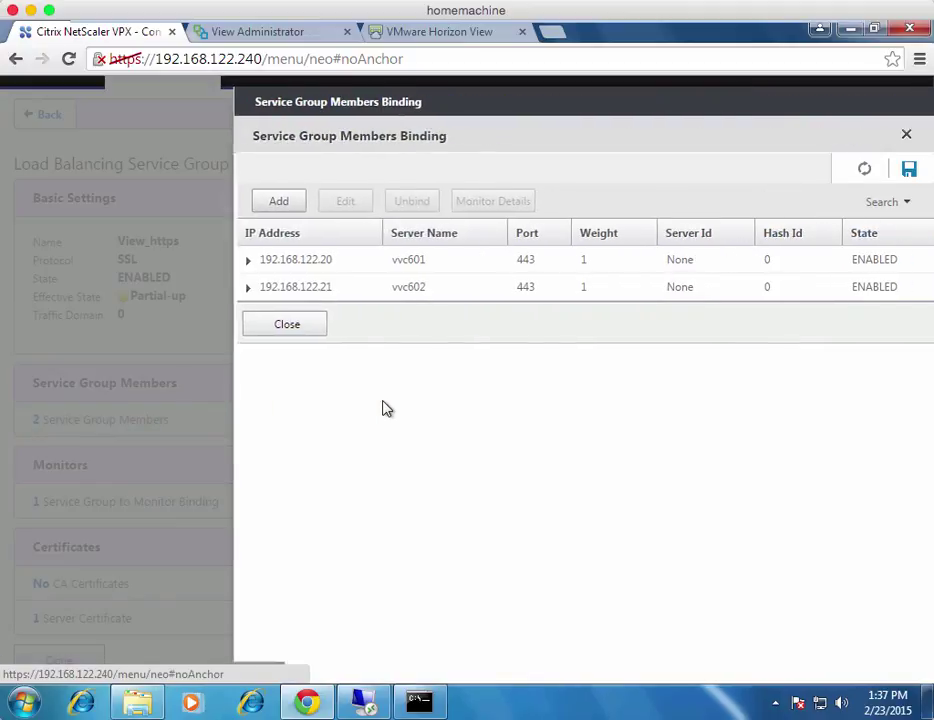
- Check Monitor Details for member vvc601 (192.168.122.20), confirming https UP, then close
click(390, 272)
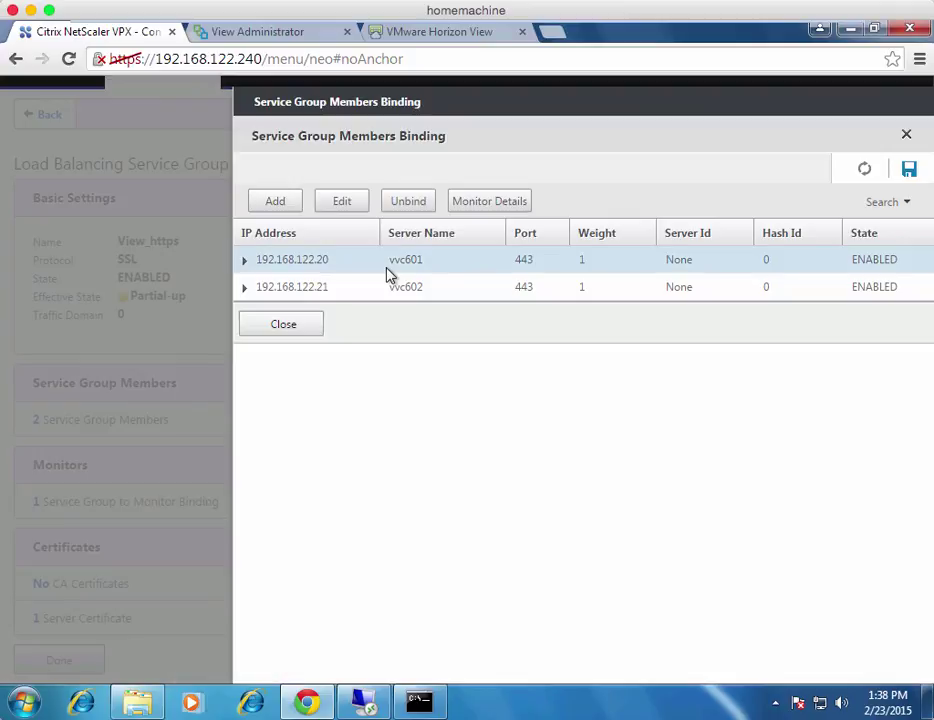
click(478, 207)
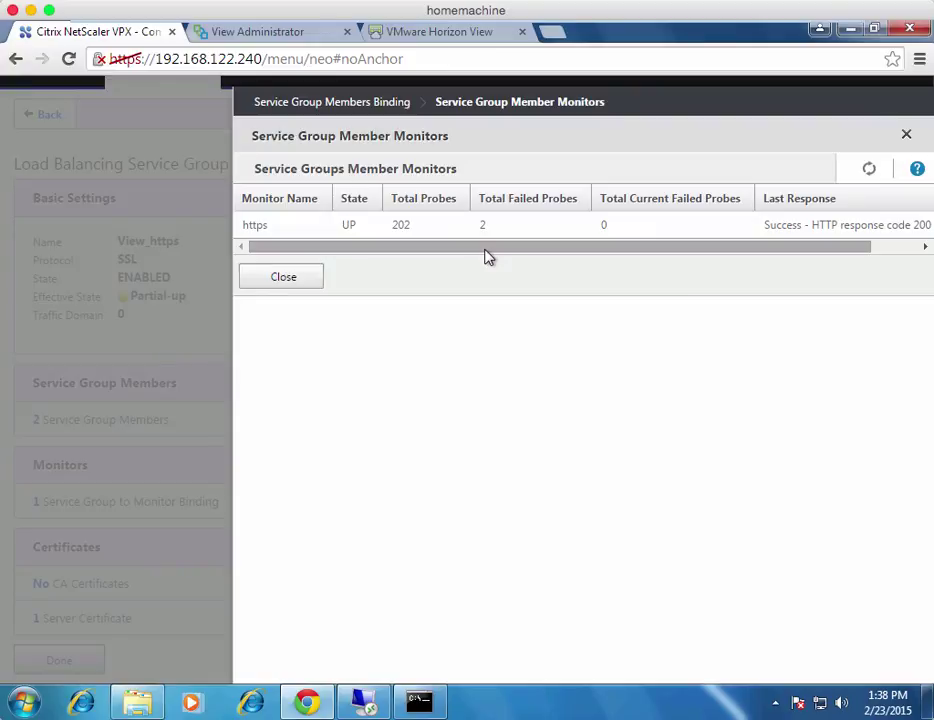
drag(528, 247, 575, 250)
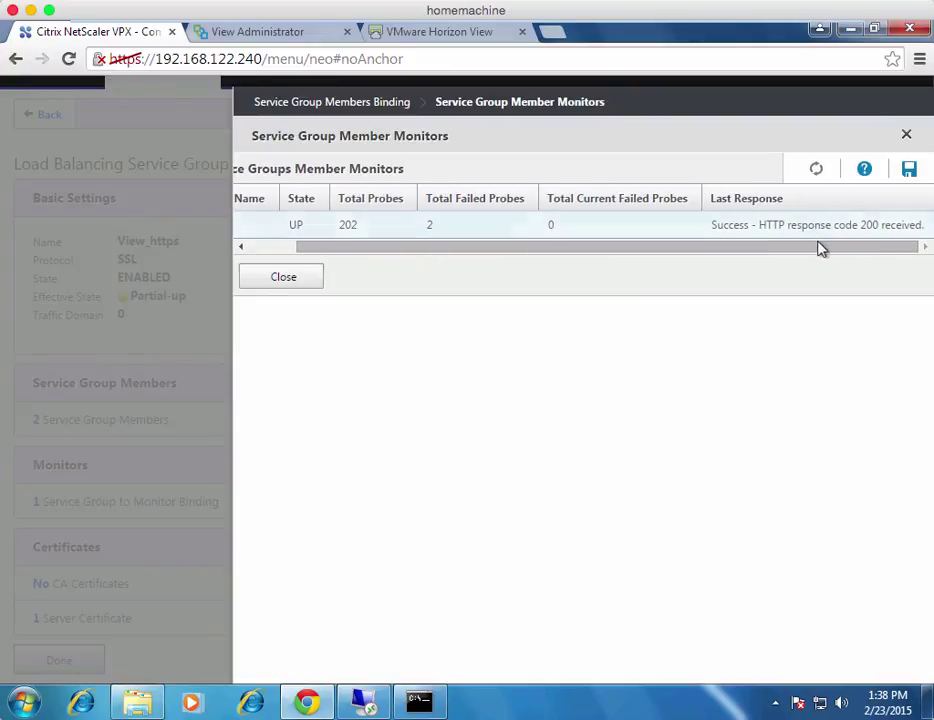
click(305, 280)
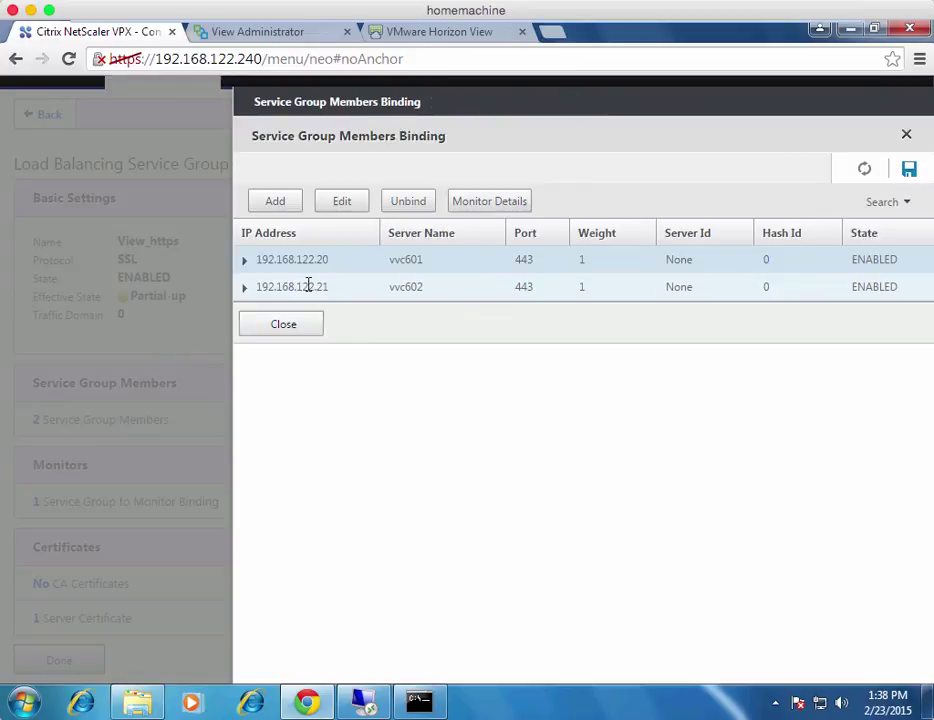
- Check Monitor Details for member vvc602 (192.168.122.21), confirming https DOWN
click(415, 287)
click(508, 205)
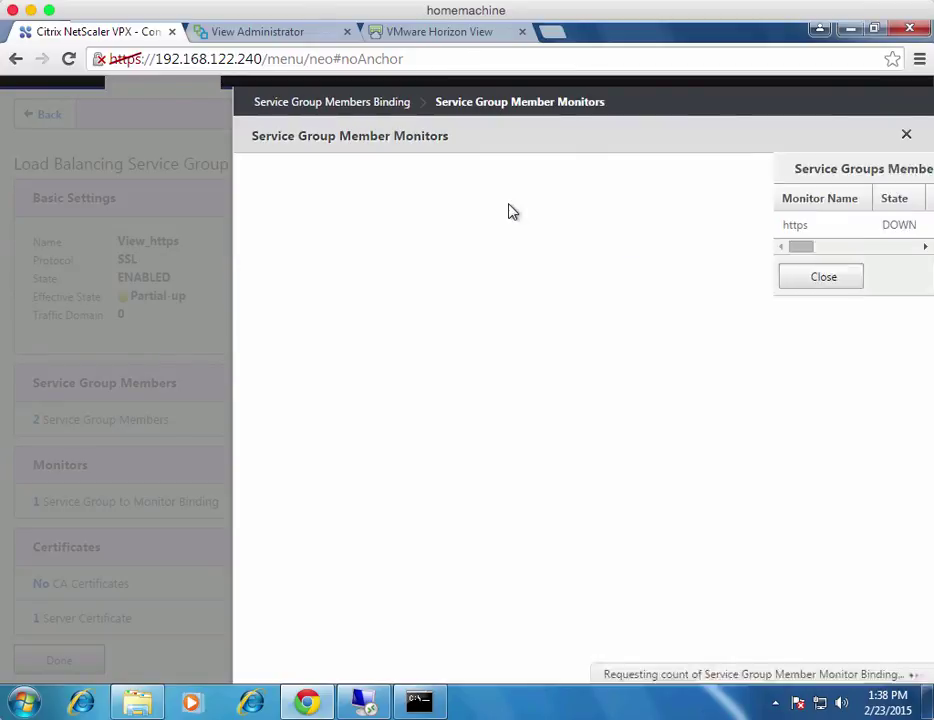
drag(580, 250, 562, 267)
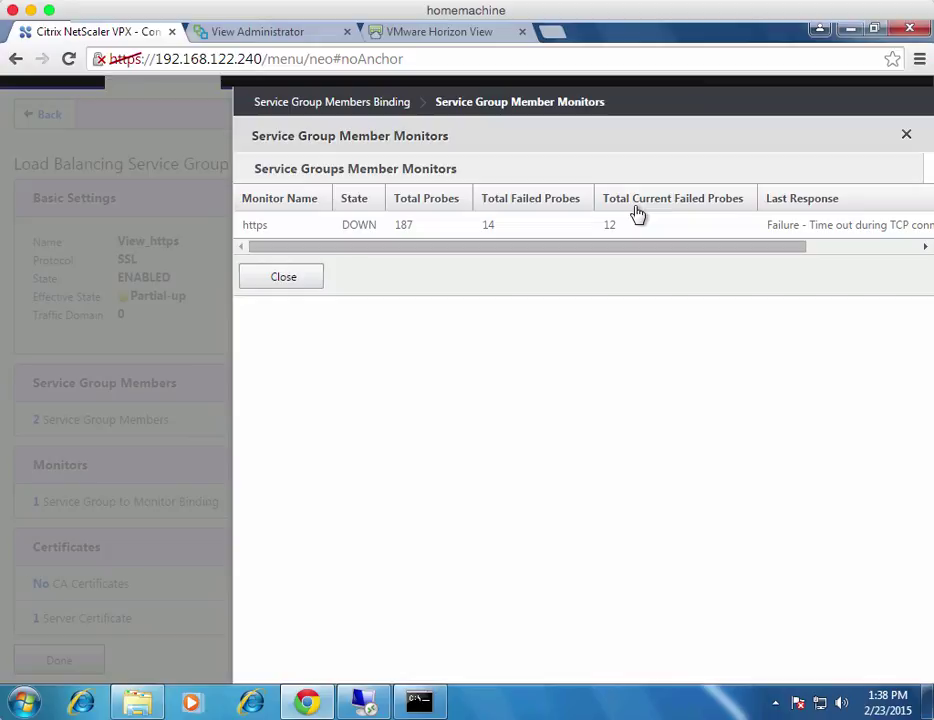
click(281, 277)
- Close the member panels, finish View_https with Done, and refresh Virtual Servers
click(272, 334)
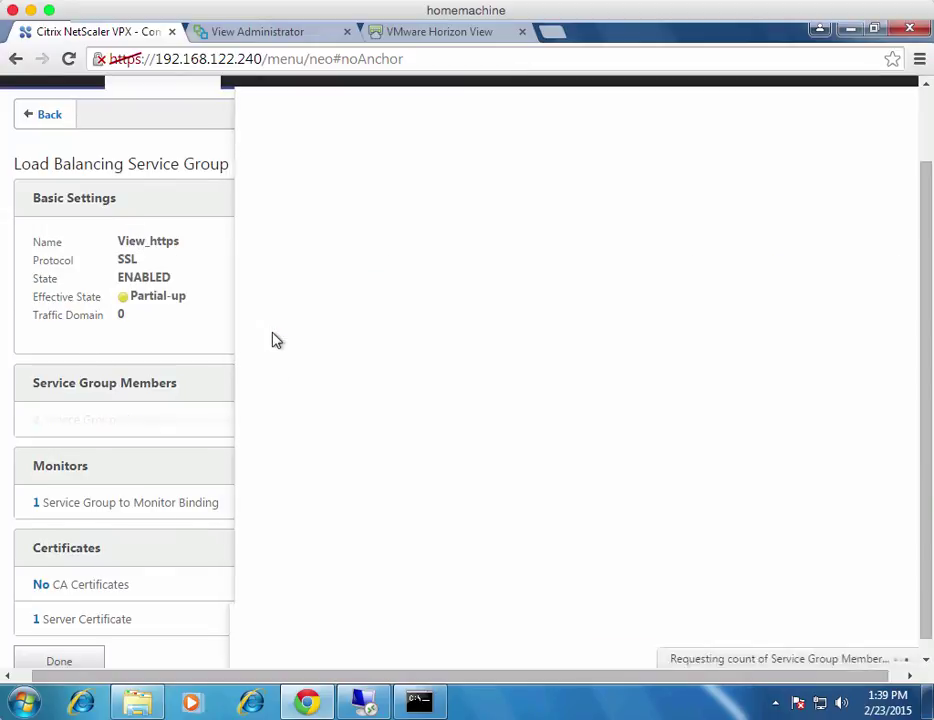
click(62, 661)
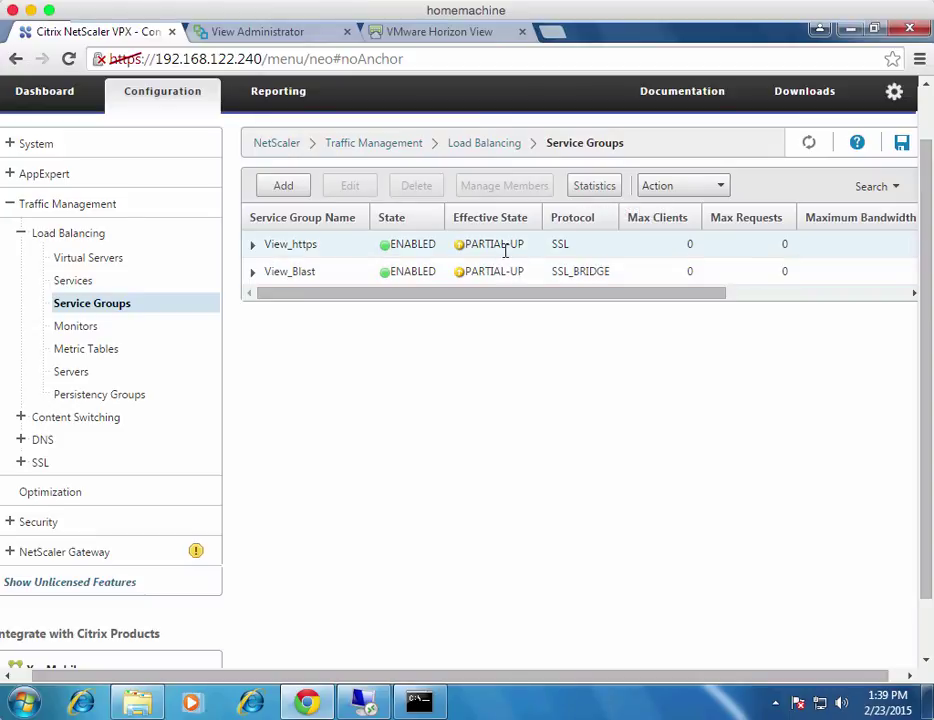
click(115, 258)
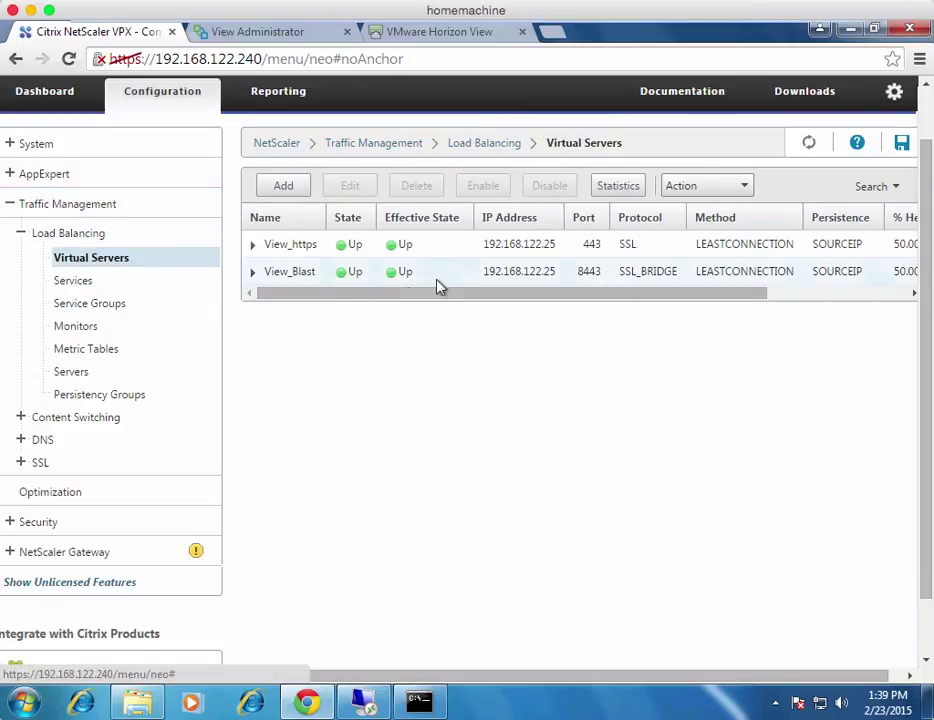
click(807, 147)
- Shut down the vvc601 guest via Power > Shut Down Guest, then restore ppsense7 full screen
mouse_move(667, 25)
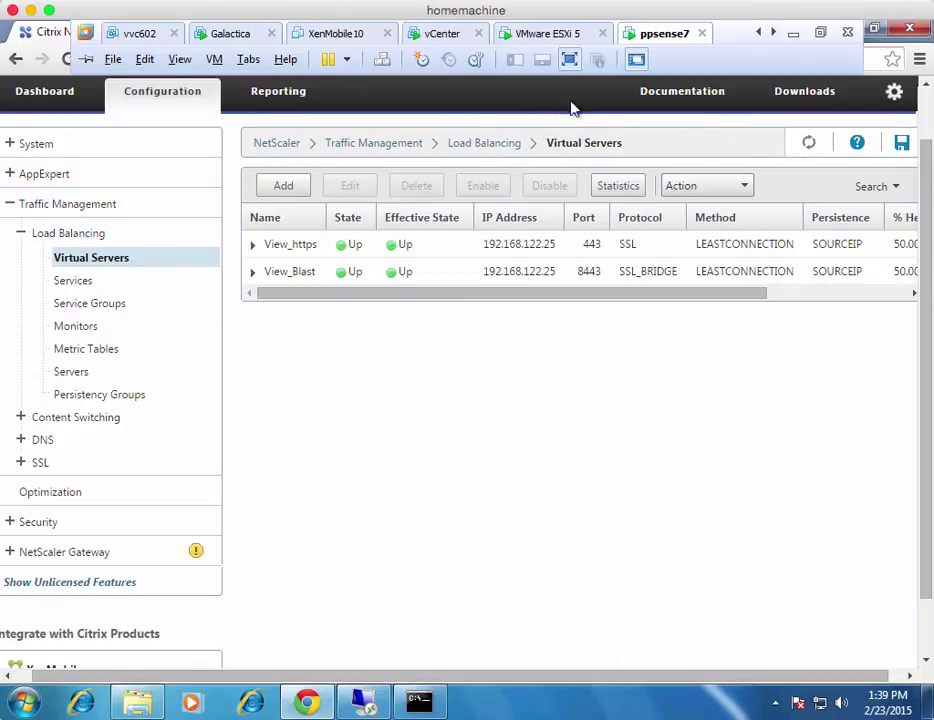
click(570, 62)
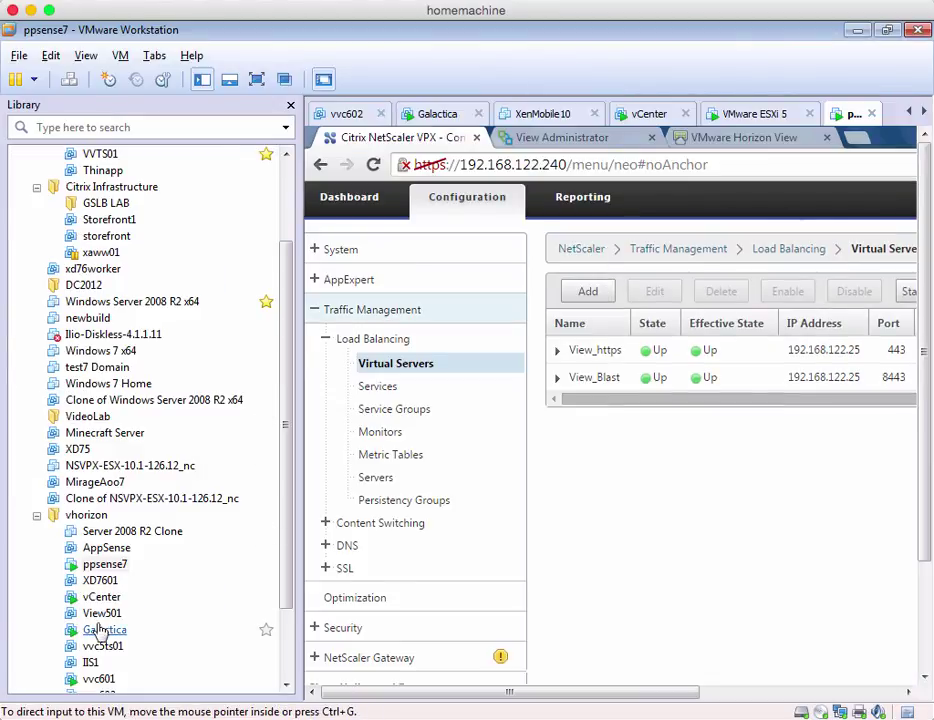
double_click(98, 679)
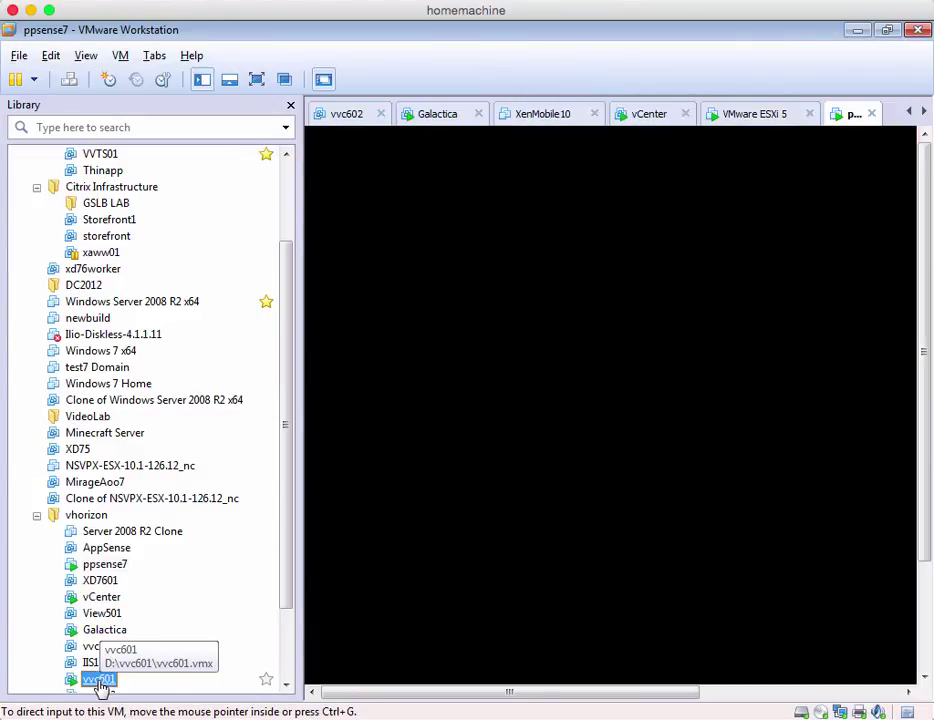
right_click(100, 682)
mouse_move(202, 463)
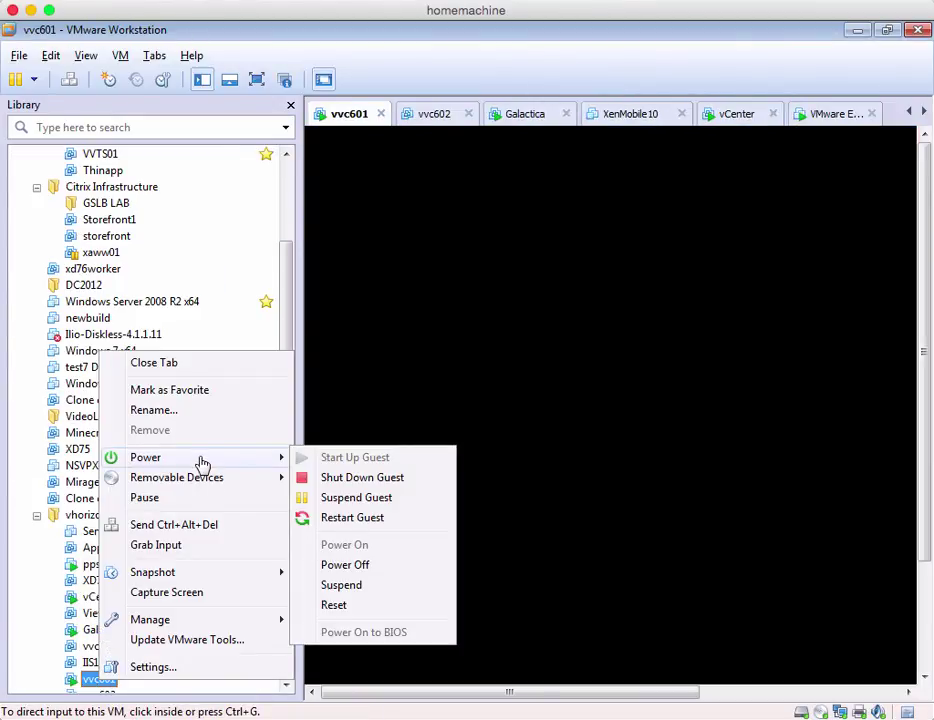
click(387, 479)
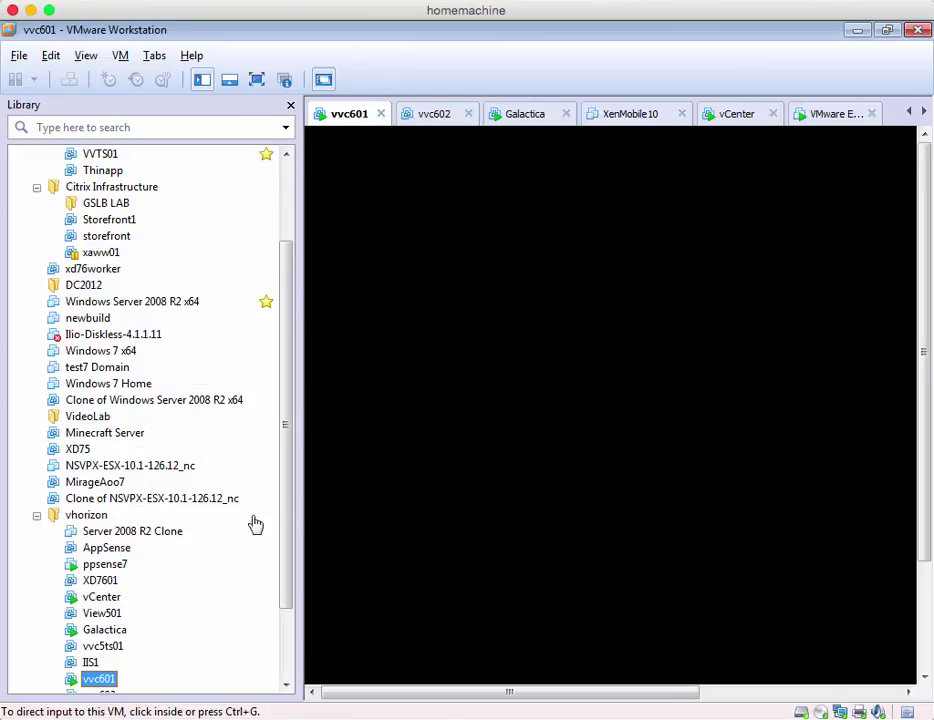
click(115, 565)
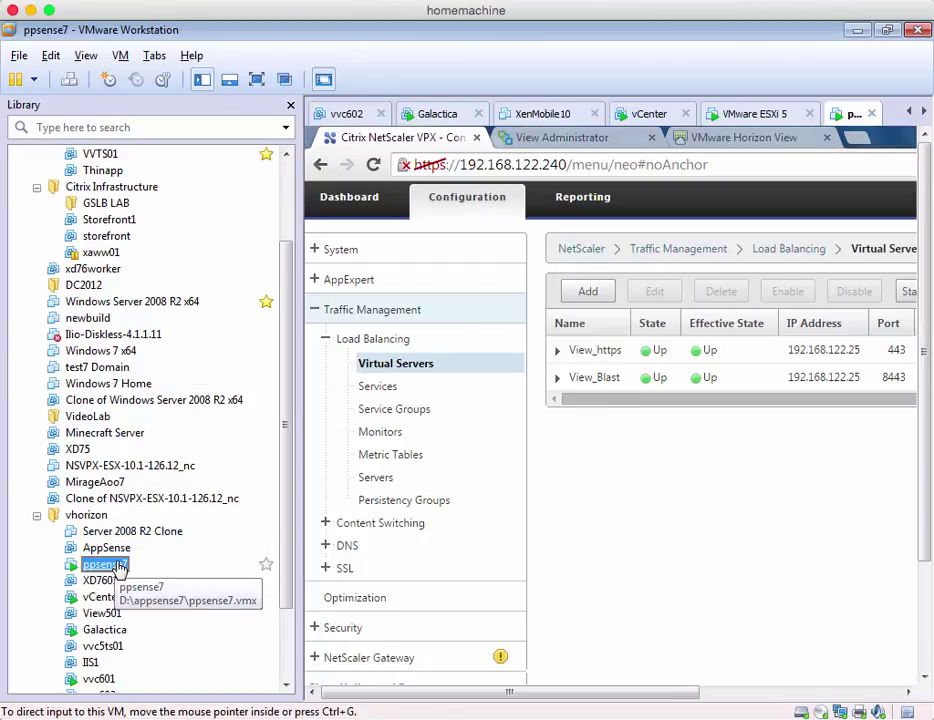
click(257, 79)
- Refresh Virtual Servers repeatedly until View_https and View_Blast both show Down
click(815, 148)
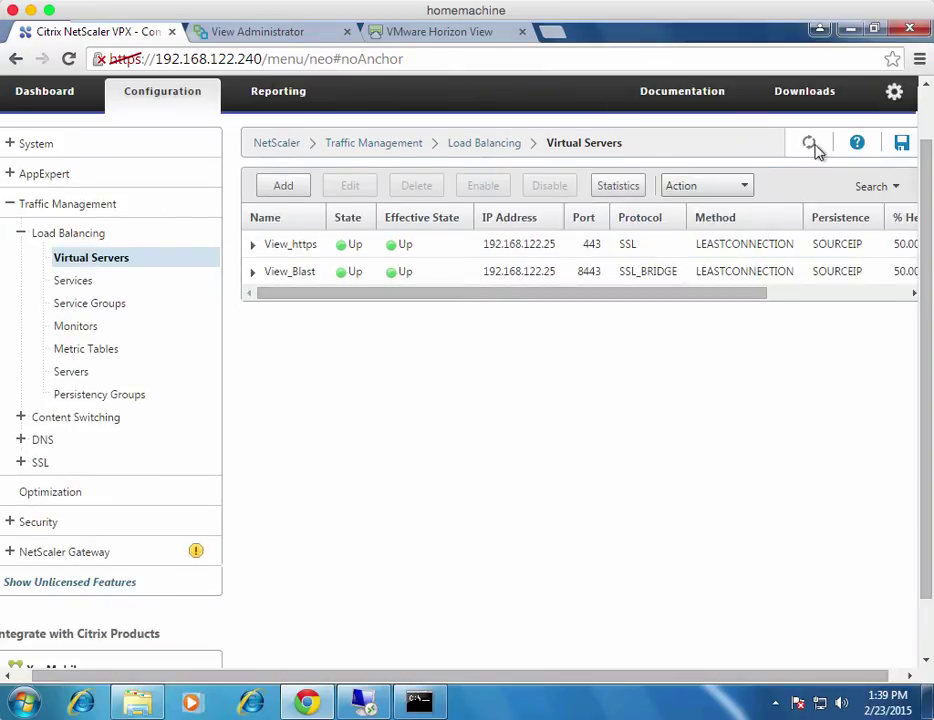
click(810, 147)
click(810, 147)
click(810, 147)
click(810, 147)
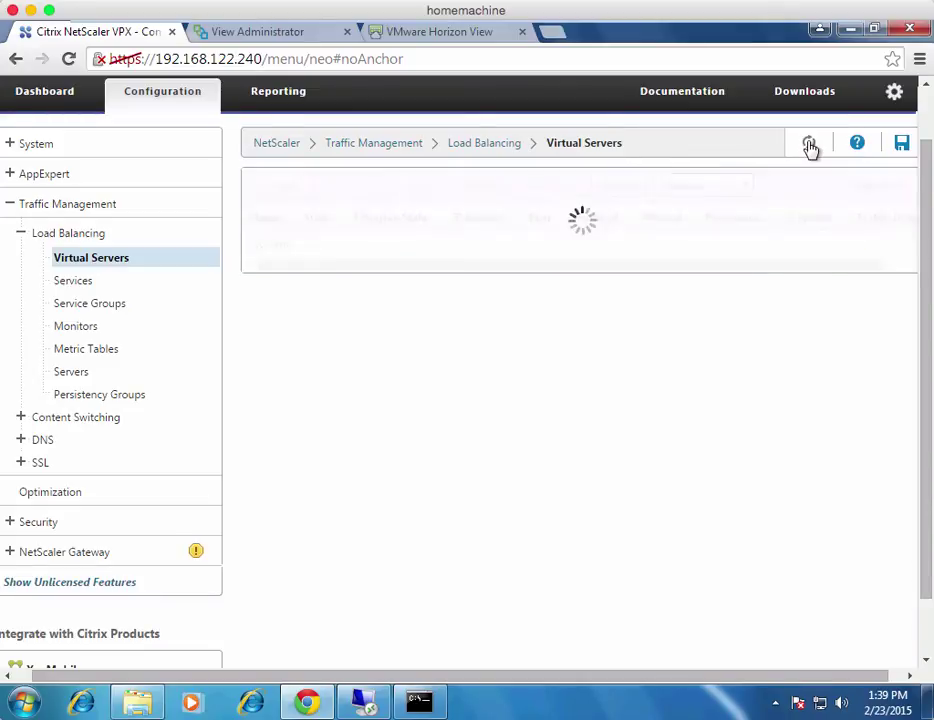
click(810, 147)
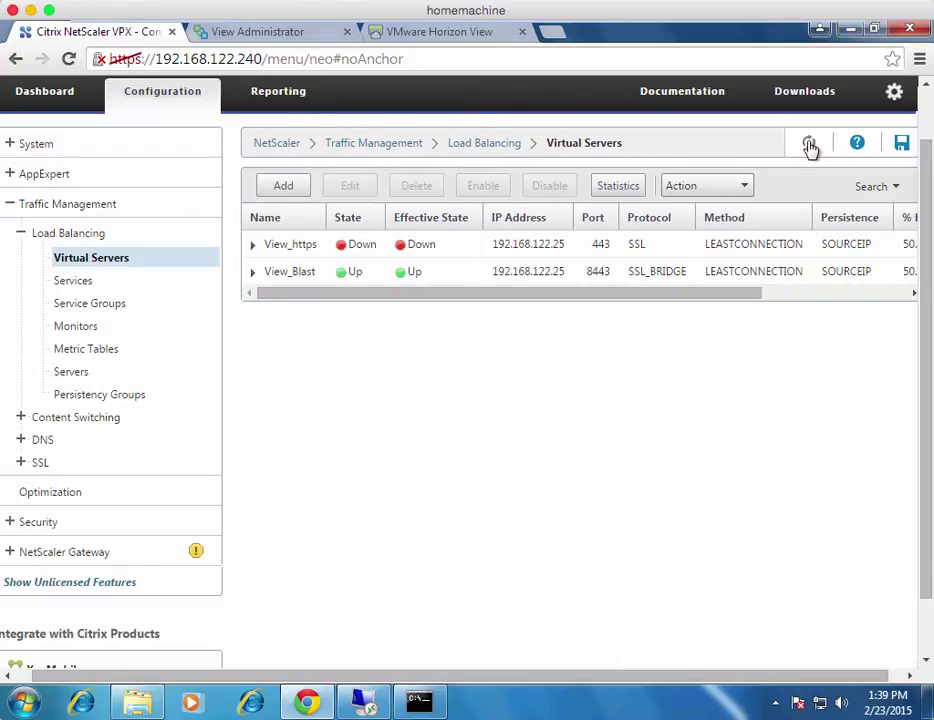
click(810, 147)
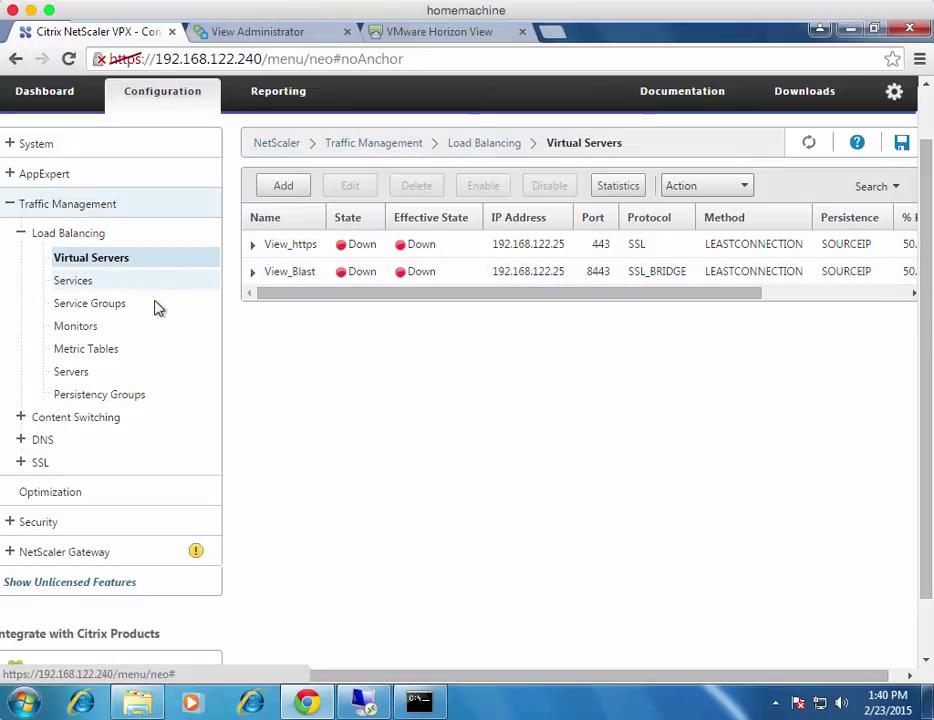
- Confirm both service groups are Down, then bring up the View Administrator tab
click(119, 306)
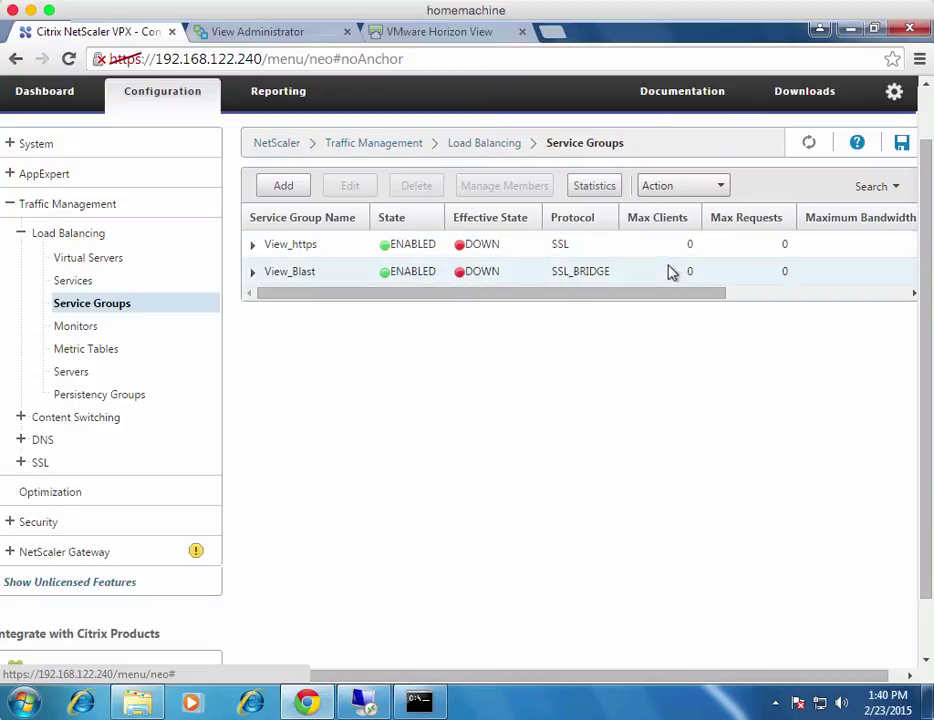
click(458, 38)
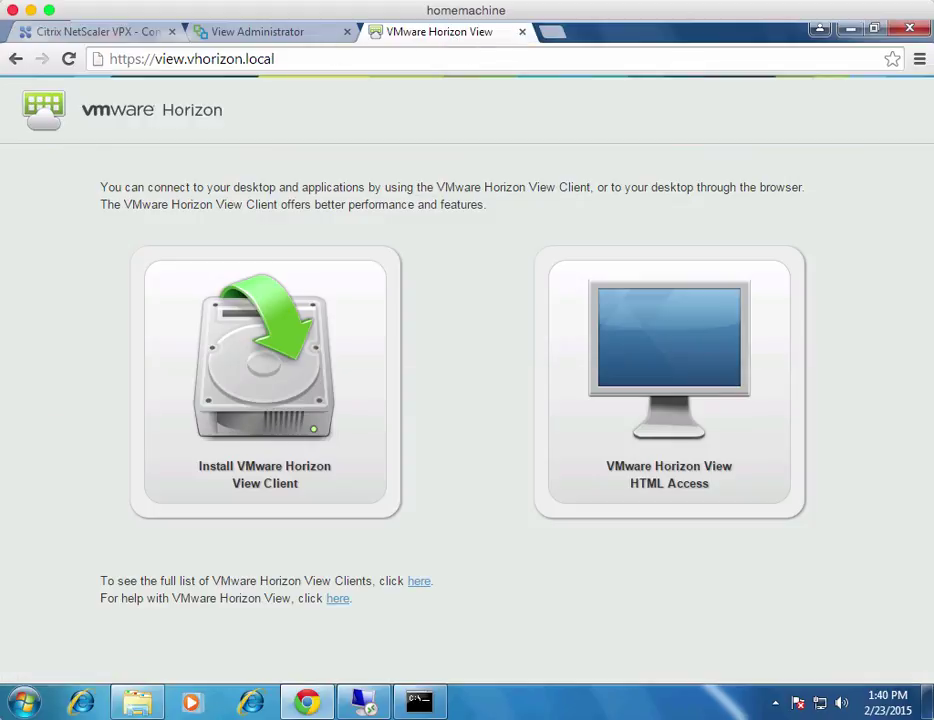
click(240, 34)
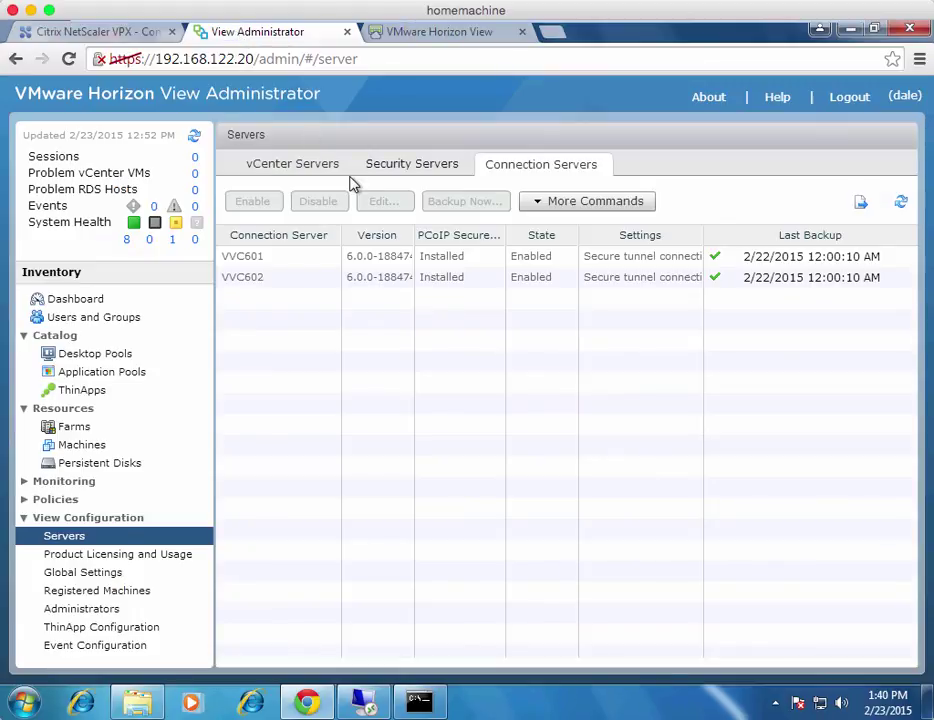